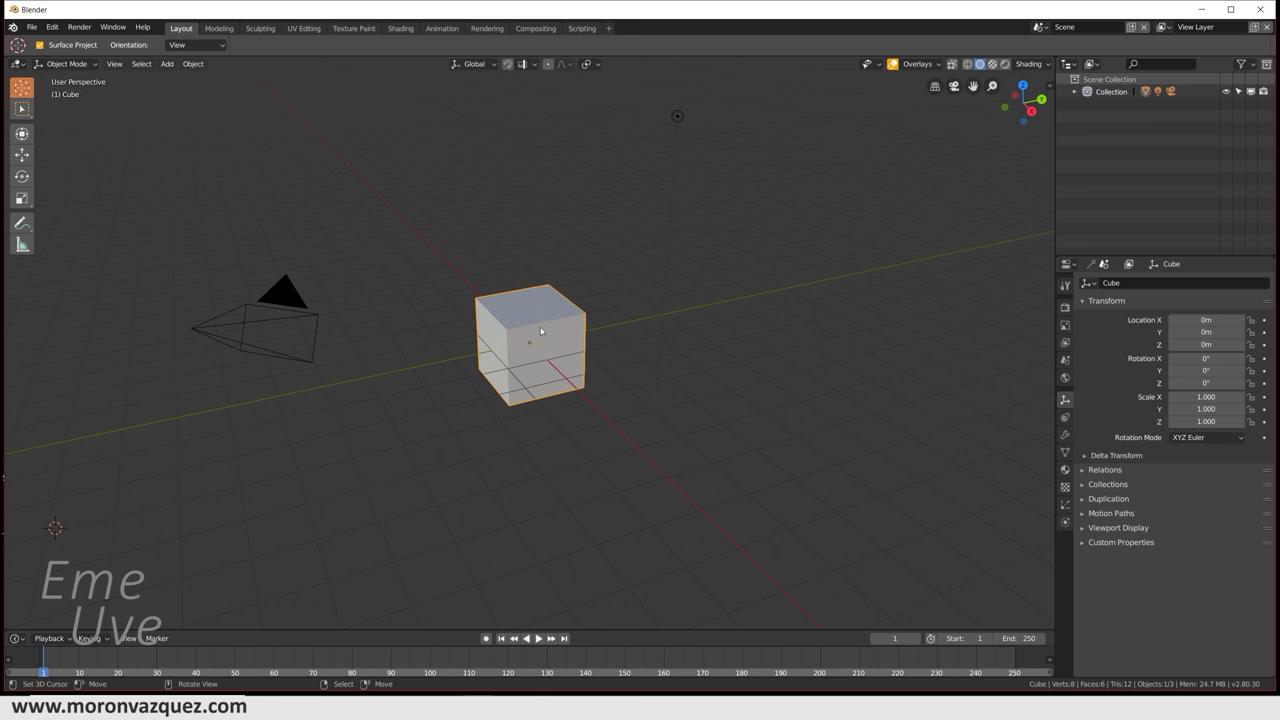
- Delete the default cube, add a 1 m plane, and show its Material properties
{"action": "key", "text": "x"}
{"action": "left_click", "coordinate": [540, 326]}
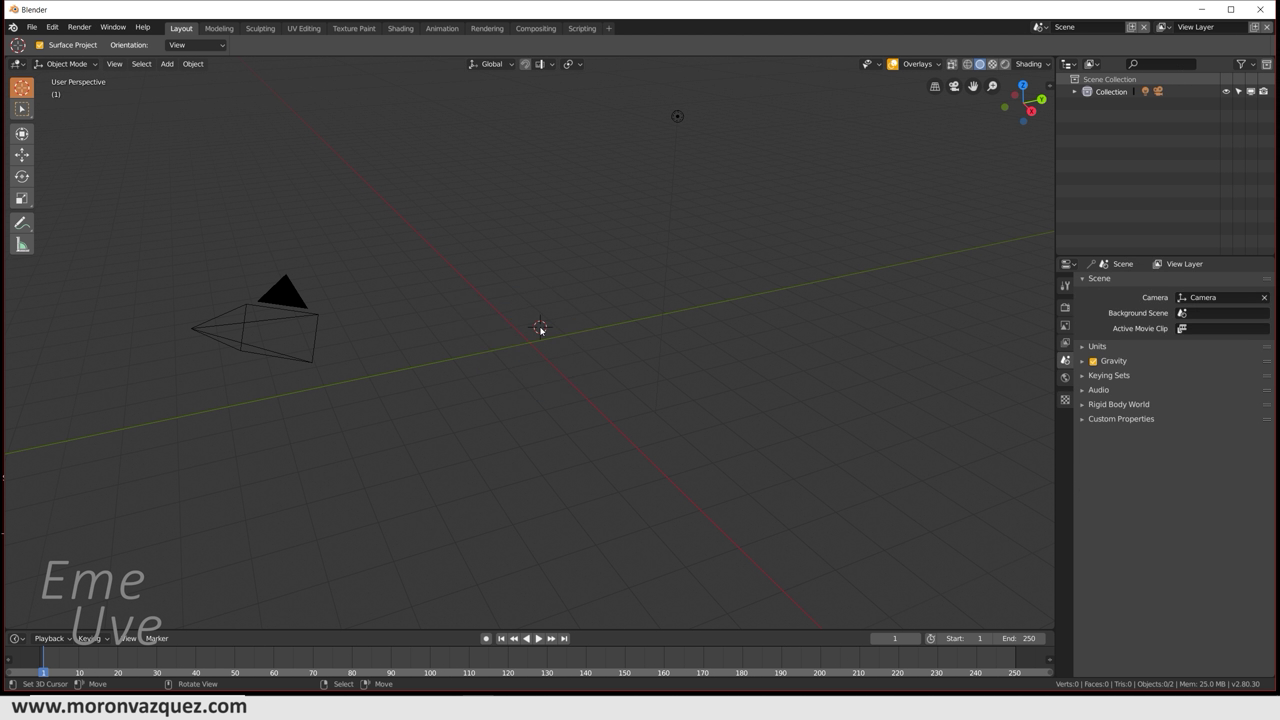
{"action": "key", "text": "shift+a"}
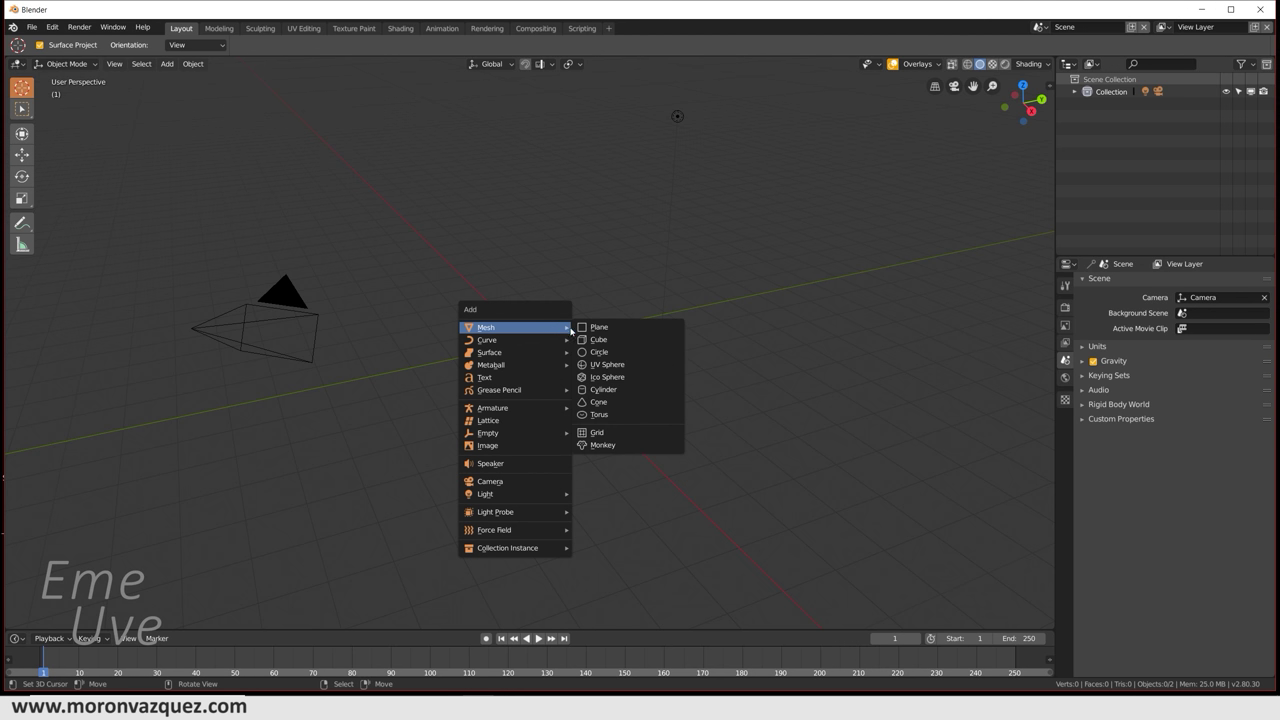
{"action": "left_click", "coordinate": [589, 329]}
{"action": "mouse_move", "coordinate": [624, 393]}
{"action": "middle_mouse_down"}
{"action": "mouse_move", "coordinate": [708, 426]}
{"action": "mouse_move", "coordinate": [700, 369]}
{"action": "mouse_move", "coordinate": [714, 439]}
{"action": "mouse_move", "coordinate": [698, 416]}
{"action": "middle_mouse_up"}
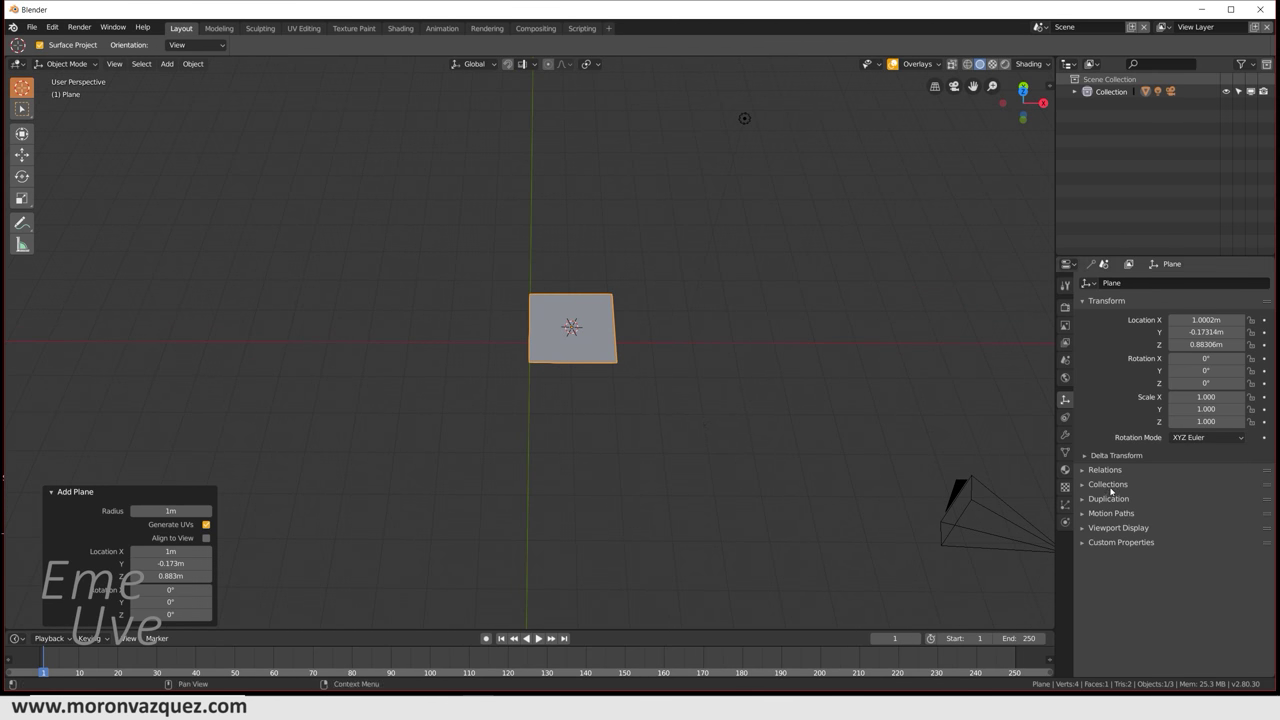
{"action": "left_click", "coordinate": [1066, 470]}
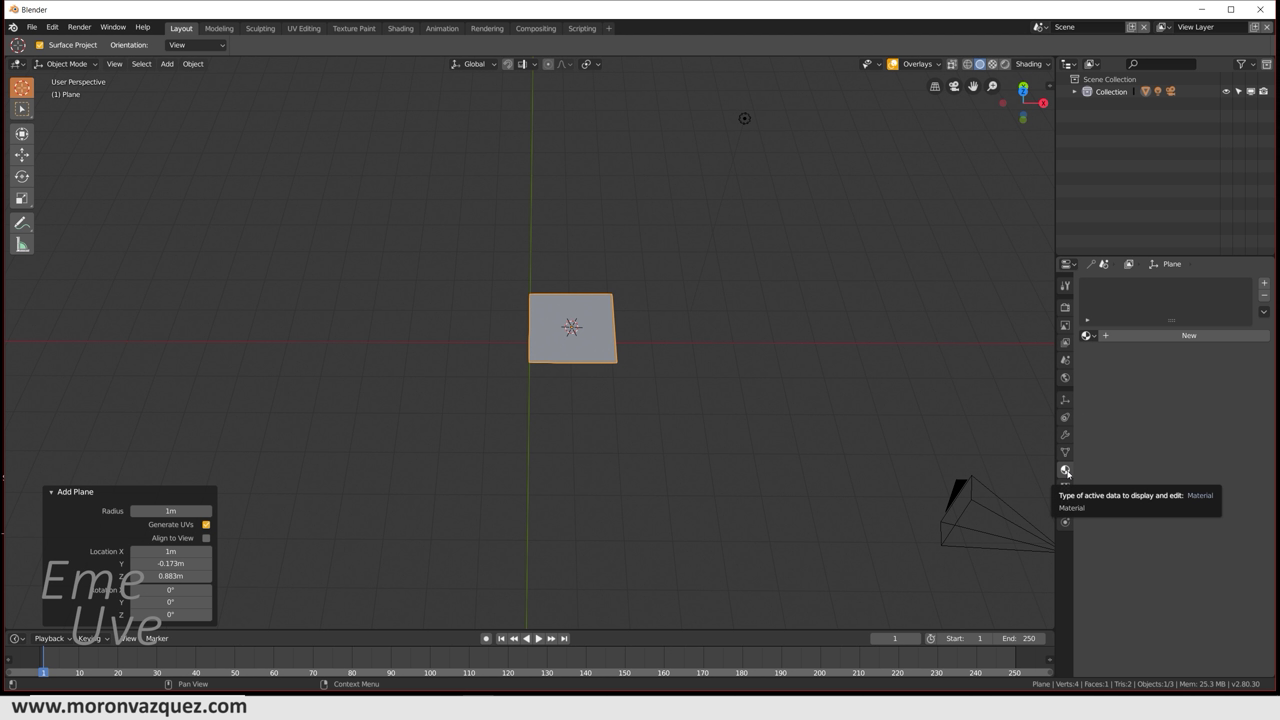
- Create a new material and feed its Base Color from an Image Texture
{"action": "left_click", "coordinate": [1142, 339]}
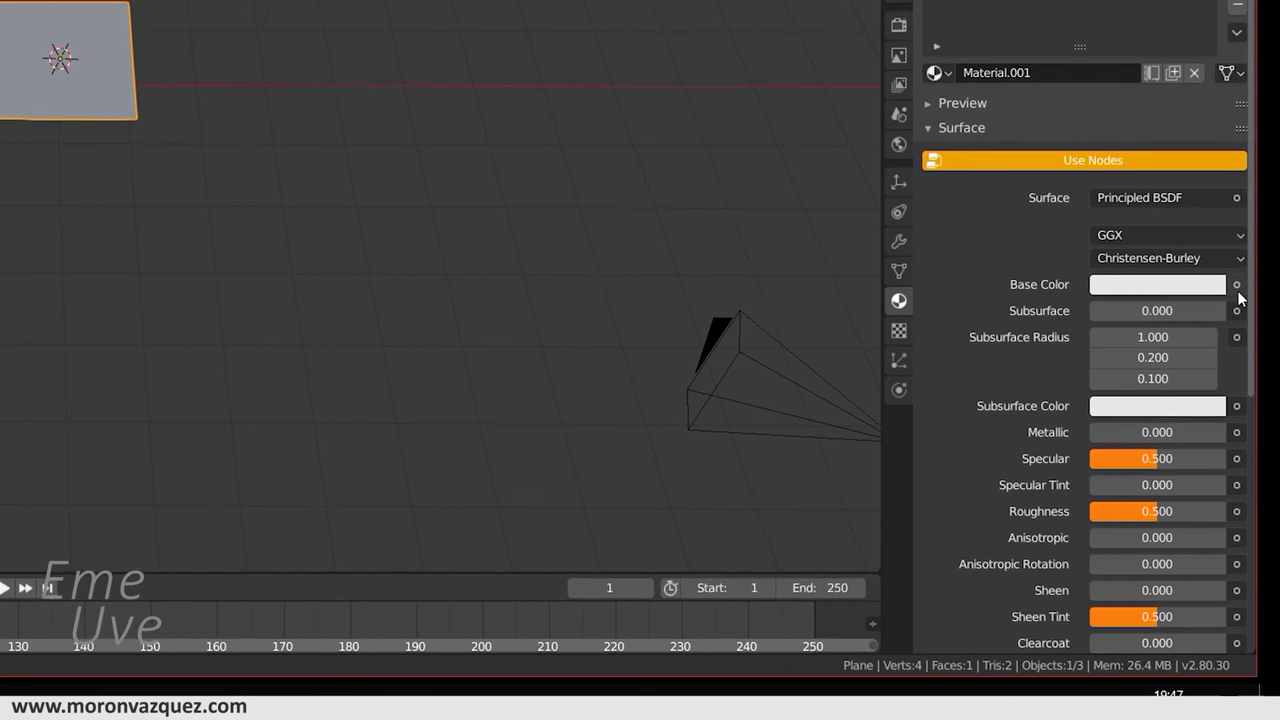
{"action": "left_click", "coordinate": [1249, 296]}
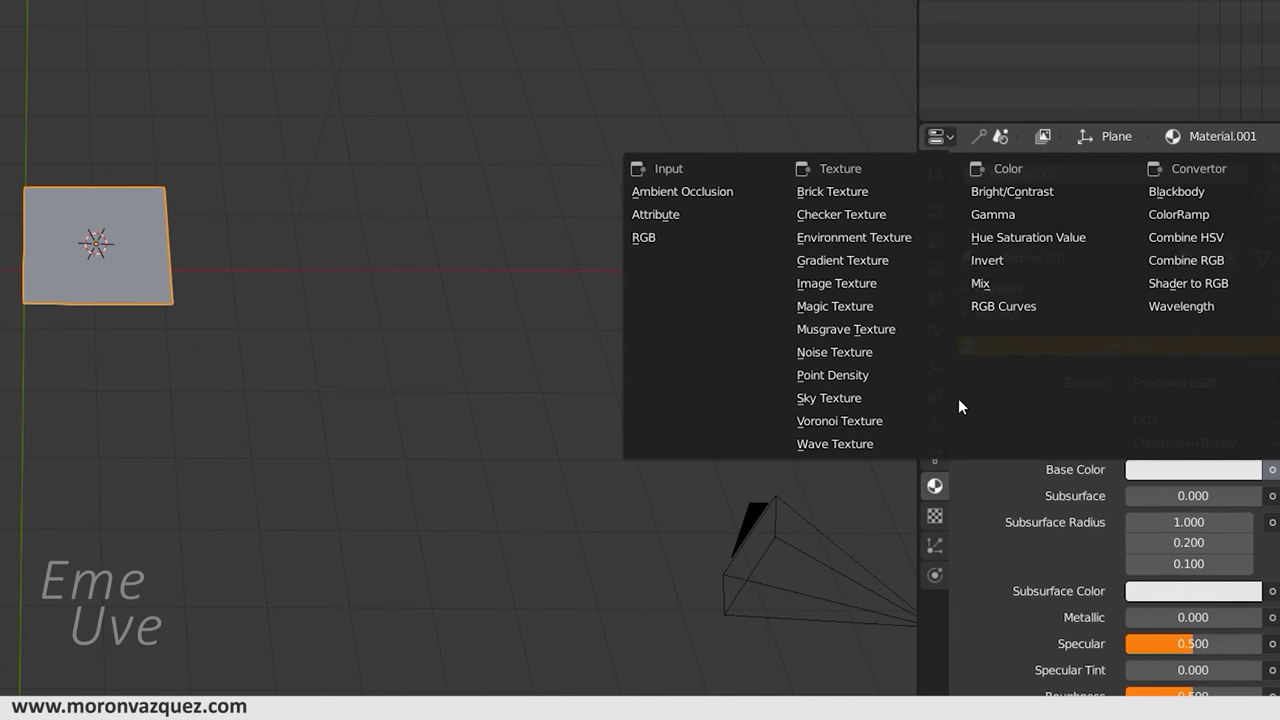
{"action": "left_click", "coordinate": [867, 285]}
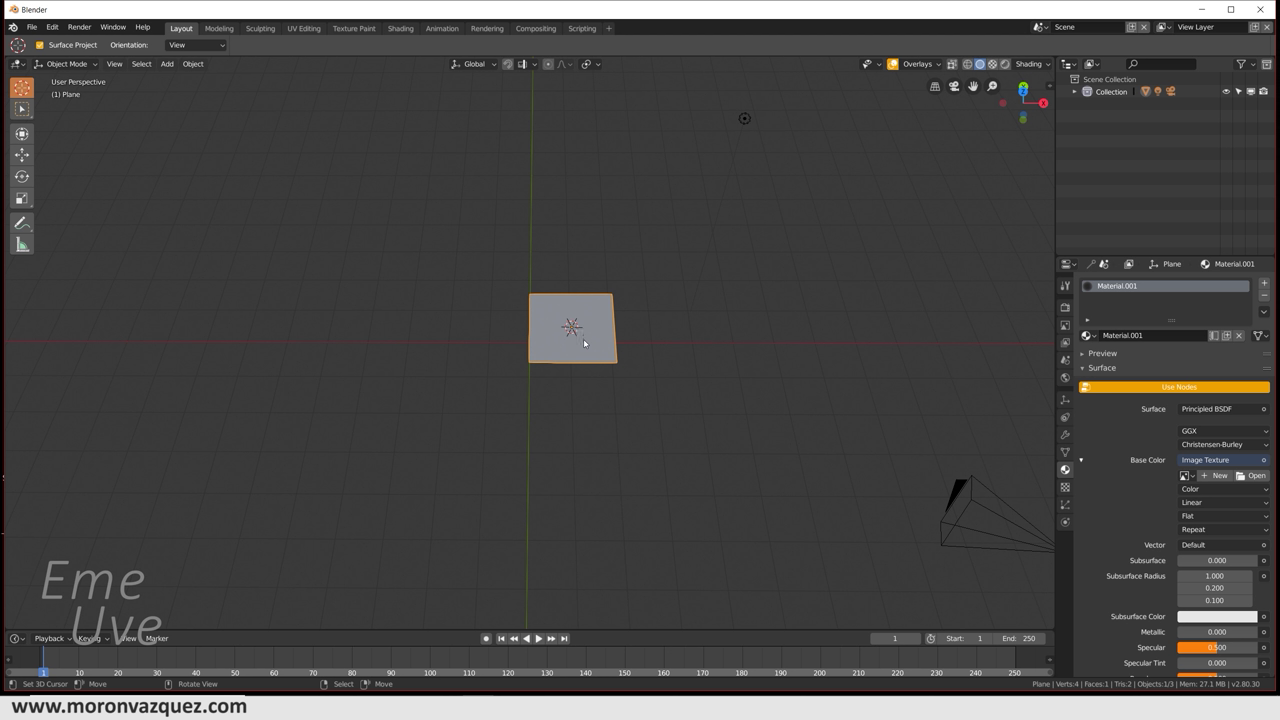
- Load bandera.jpg from E:\Canal Javier\Bandera as the texture image
{"action": "left_click", "coordinate": [1257, 477]}
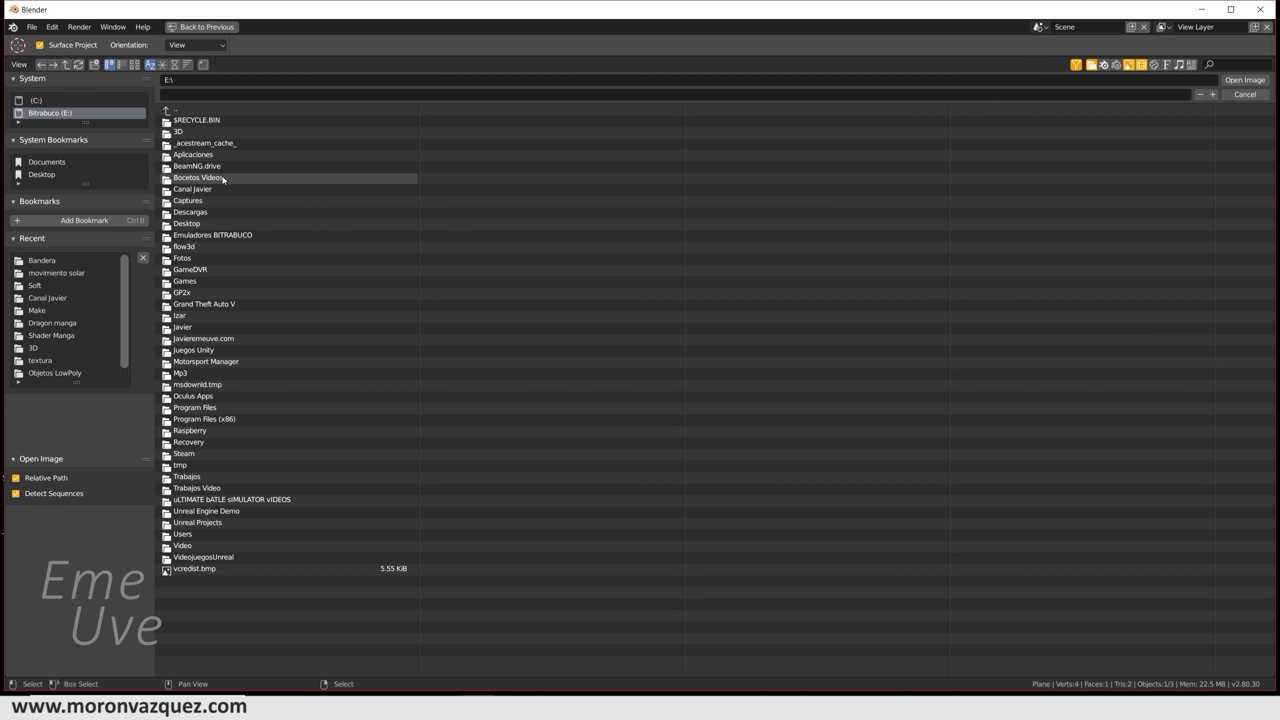
{"action": "double_click", "coordinate": [200, 189]}
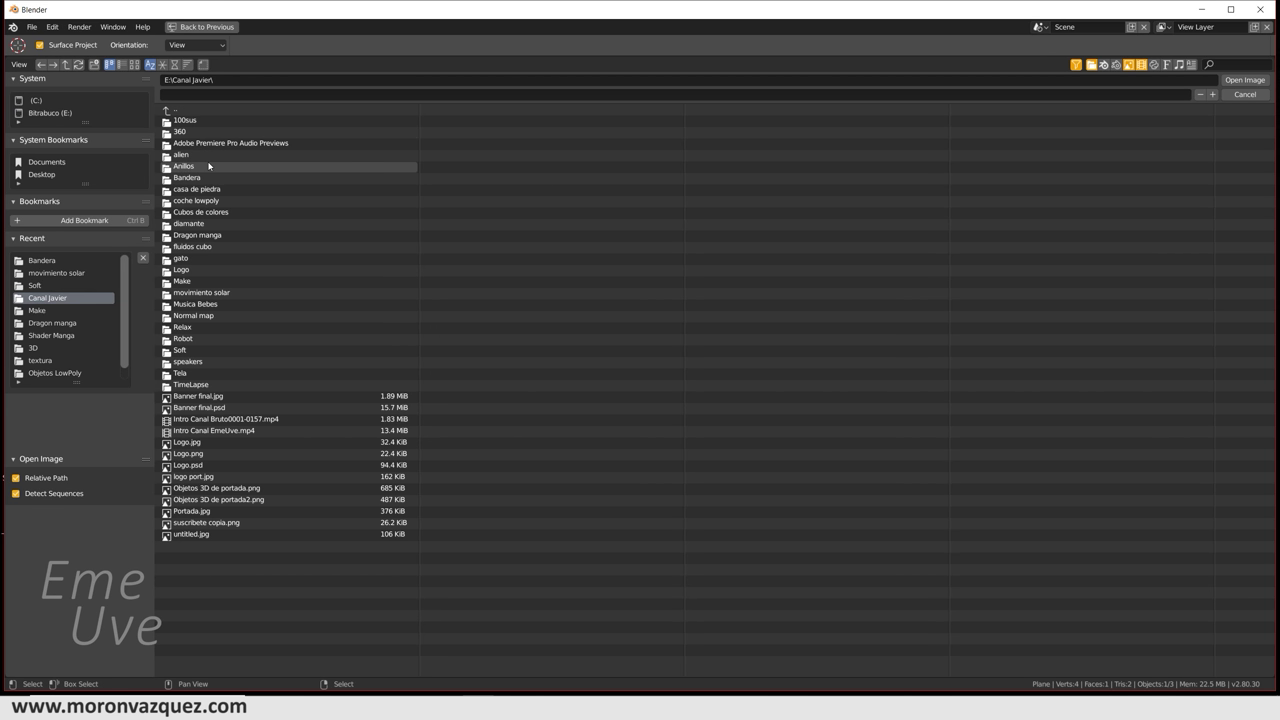
{"action": "double_click", "coordinate": [188, 178]}
{"action": "left_click", "coordinate": [183, 124]}
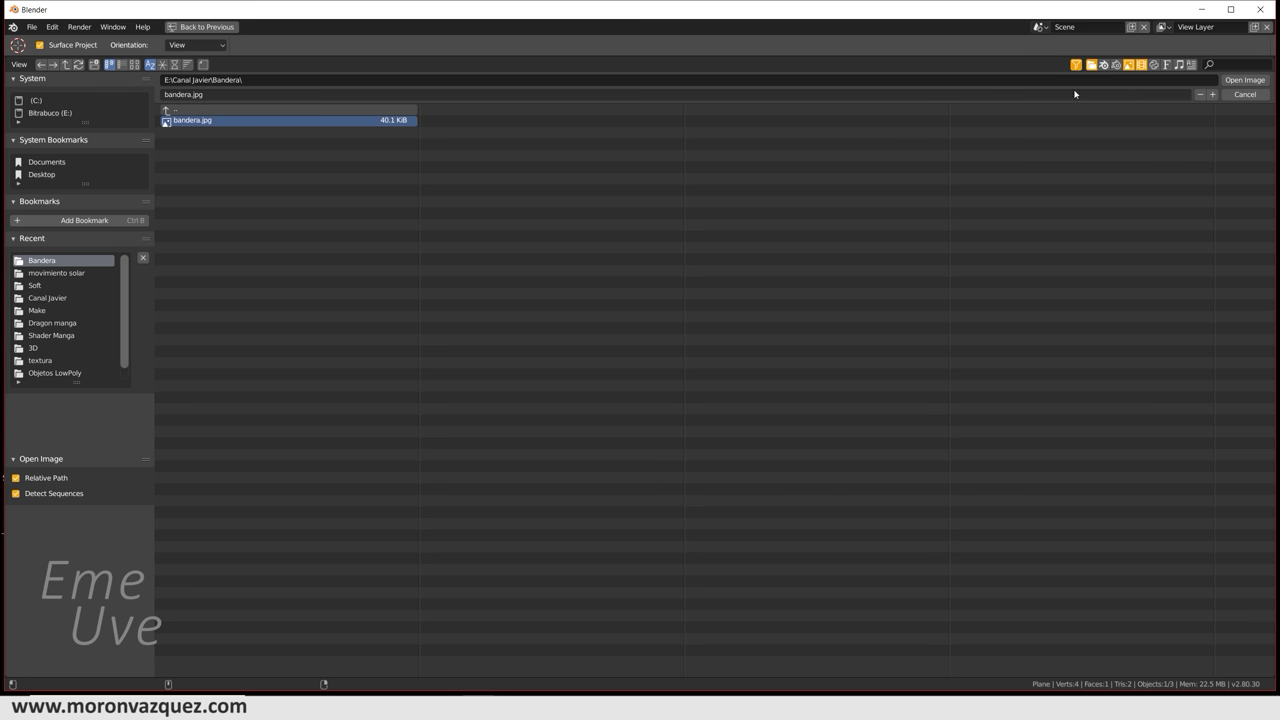
{"action": "left_click", "coordinate": [1245, 80]}
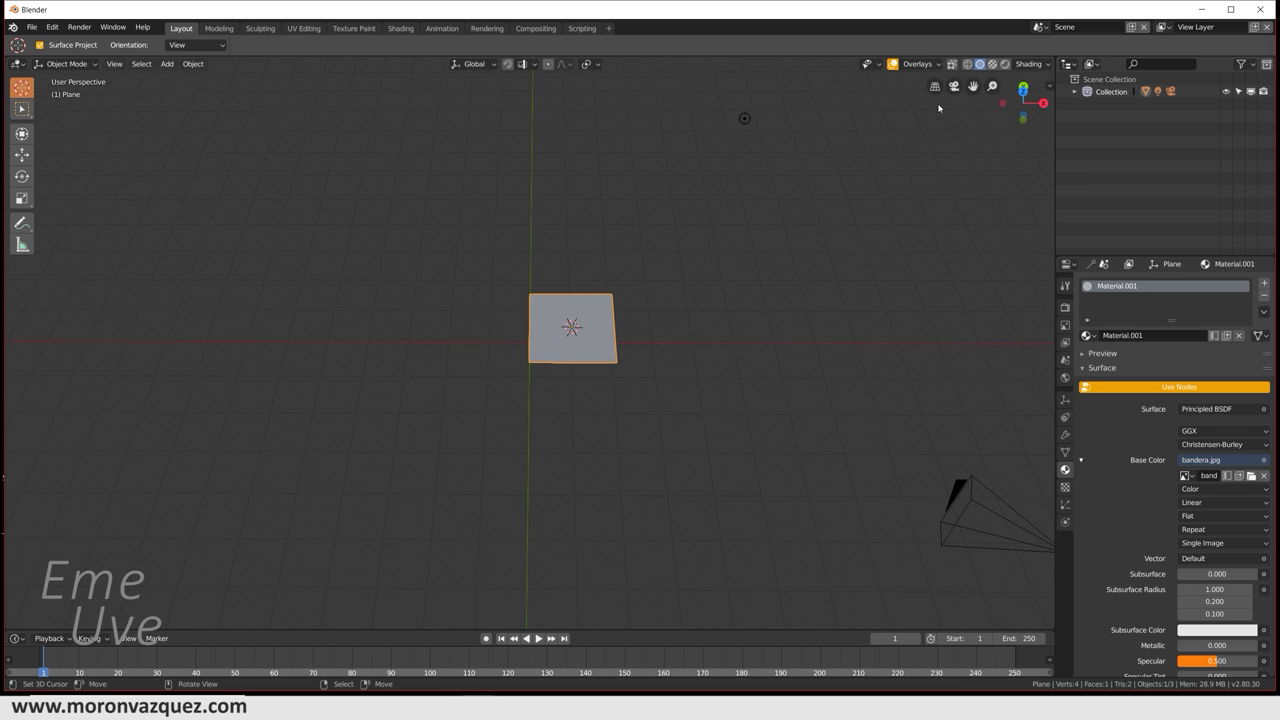
- Show the flag texture in Material Preview and scale the plane along X to 1.011
{"action": "left_click", "coordinate": [1005, 65]}
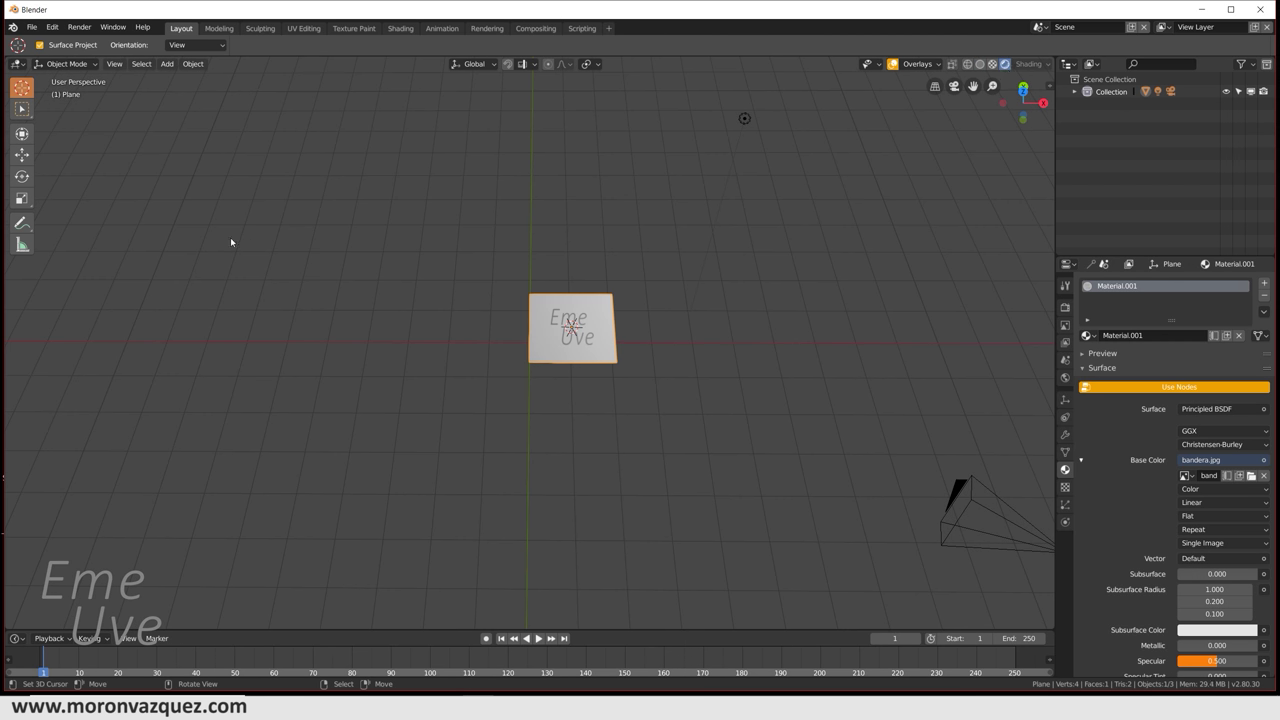
{"action": "left_click", "coordinate": [24, 136]}
{"action": "left_click_drag", "start_coordinate": [610, 327], "coordinate": [623, 327]}
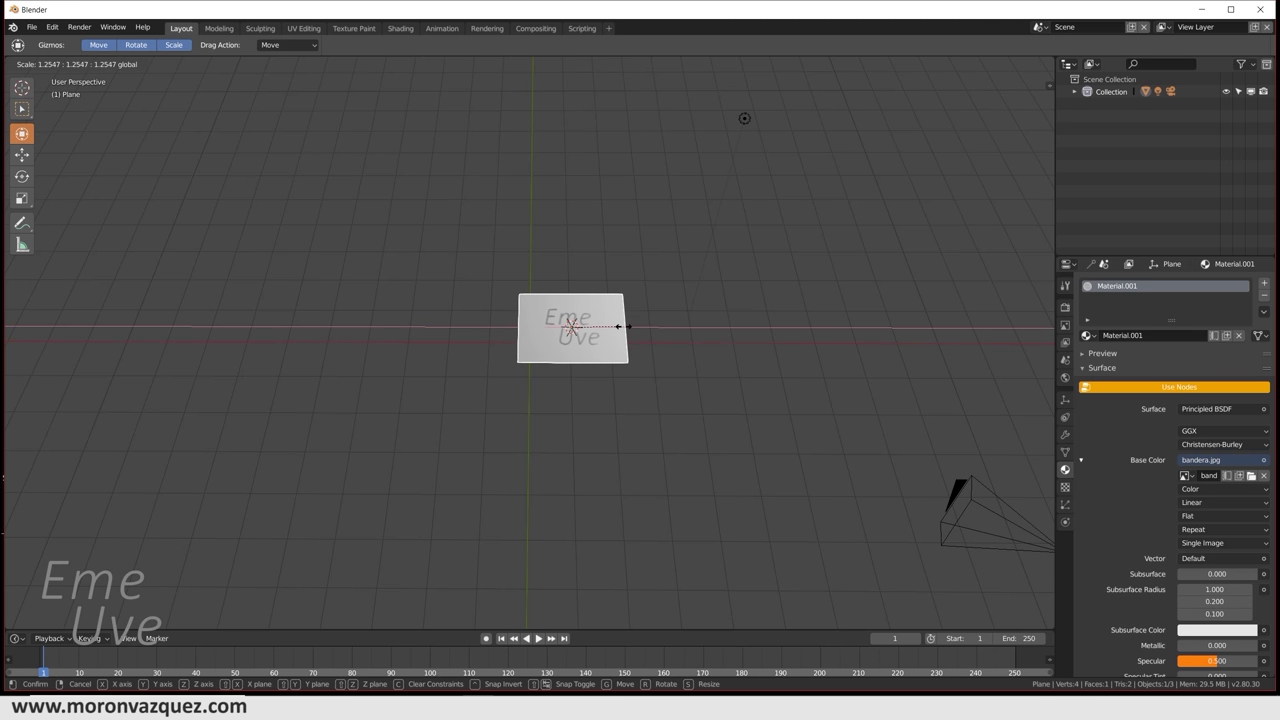
{"action": "mouse_move", "coordinate": [623, 327]}
{"action": "middle_mouse_down"}
{"action": "mouse_move", "coordinate": [690, 370]}
{"action": "mouse_move", "coordinate": [677, 352]}
{"action": "middle_mouse_up"}
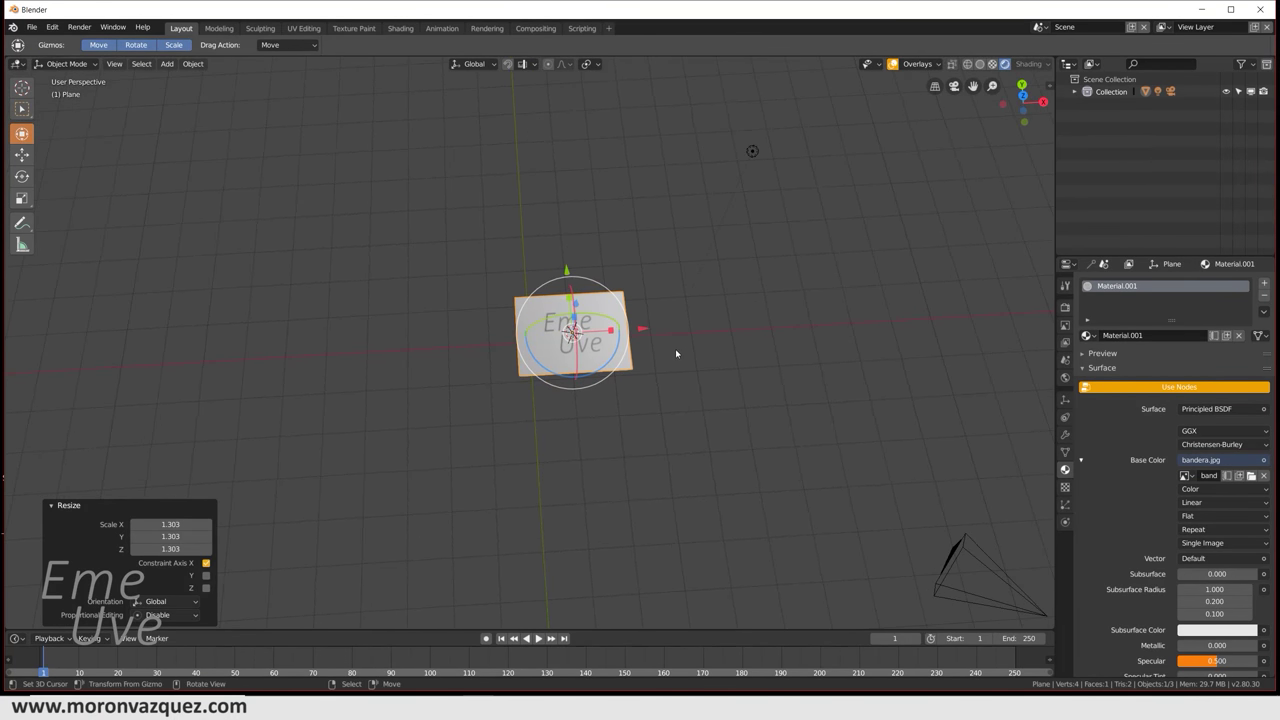
{"action": "scroll", "coordinate": [665, 350], "scroll_direction": "up", "scroll_amount": 3}
{"action": "left_click_drag", "start_coordinate": [648, 324], "coordinate": [772, 411]}
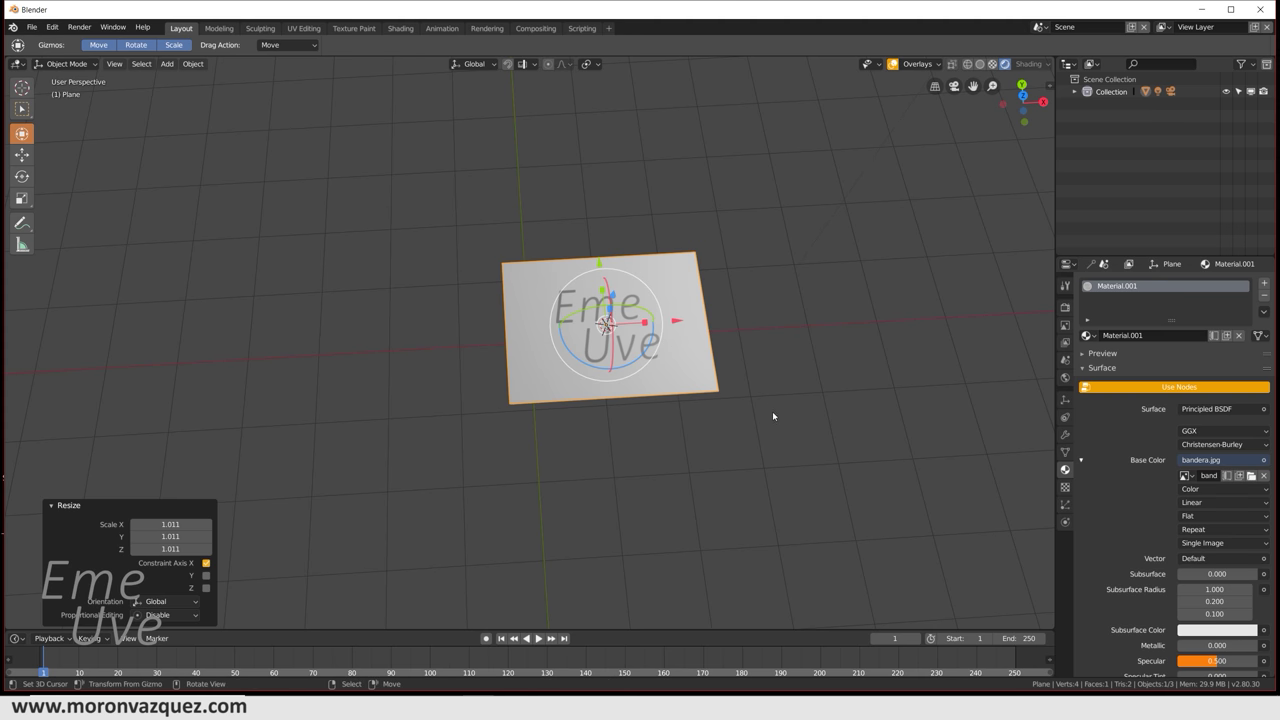
{"action": "mouse_move", "coordinate": [772, 411]}
{"action": "middle_mouse_down"}
{"action": "mouse_move", "coordinate": [731, 357]}
{"action": "mouse_move", "coordinate": [802, 452]}
{"action": "mouse_move", "coordinate": [794, 369]}
{"action": "mouse_move", "coordinate": [796, 380]}
{"action": "middle_mouse_up"}
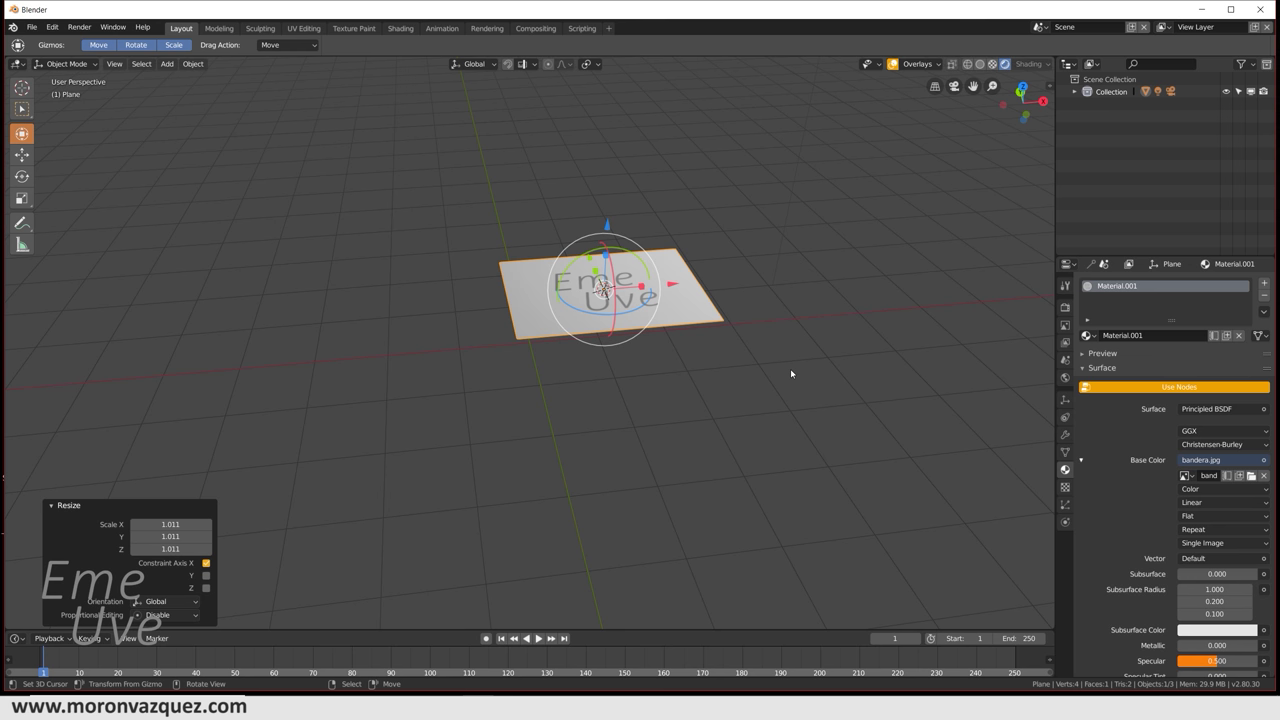
{"action": "type", "text": "rx90"}
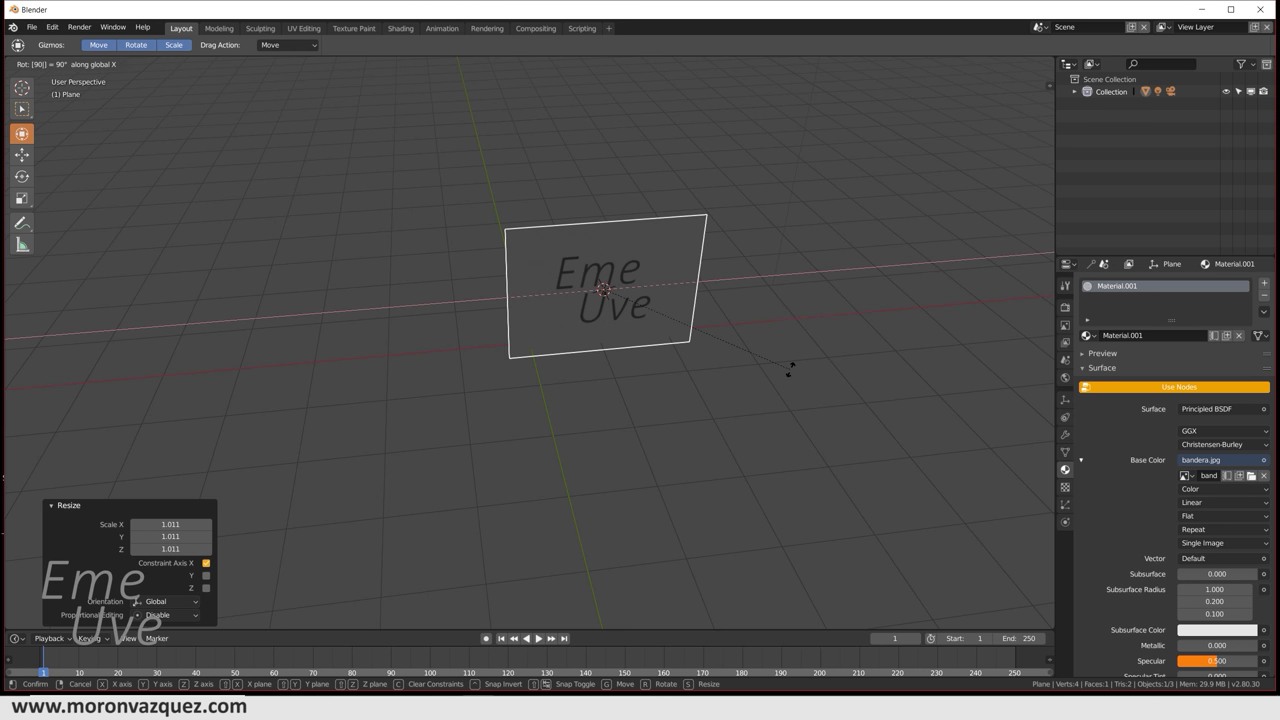
- Stand the plane upright with 90° rotations about X and Z
{"action": "key", "text": "Return"}
{"action": "scroll", "coordinate": [786, 366], "scroll_direction": "down", "scroll_amount": 2}
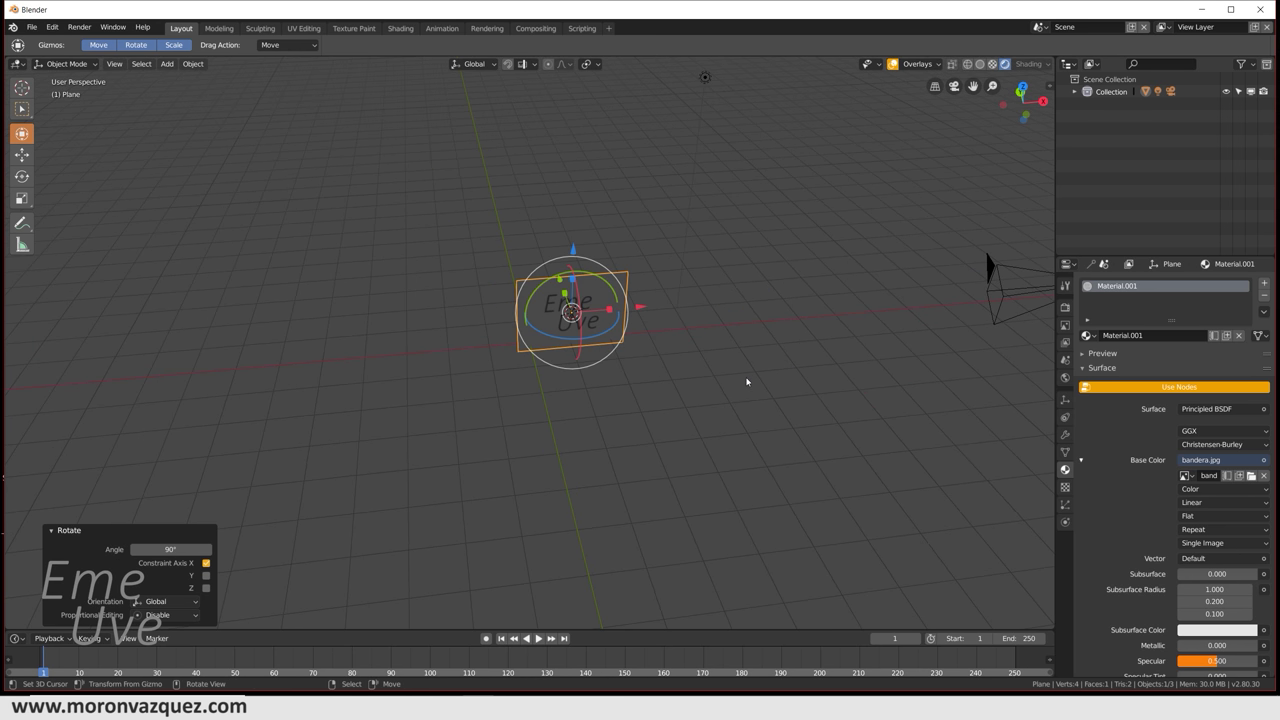
{"action": "mouse_move", "coordinate": [746, 381]}
{"action": "middle_mouse_down"}
{"action": "mouse_move", "coordinate": [603, 351]}
{"action": "mouse_move", "coordinate": [560, 322]}
{"action": "mouse_move", "coordinate": [626, 374]}
{"action": "mouse_move", "coordinate": [726, 363]}
{"action": "mouse_move", "coordinate": [629, 351]}
{"action": "mouse_move", "coordinate": [627, 371]}
{"action": "middle_mouse_up"}
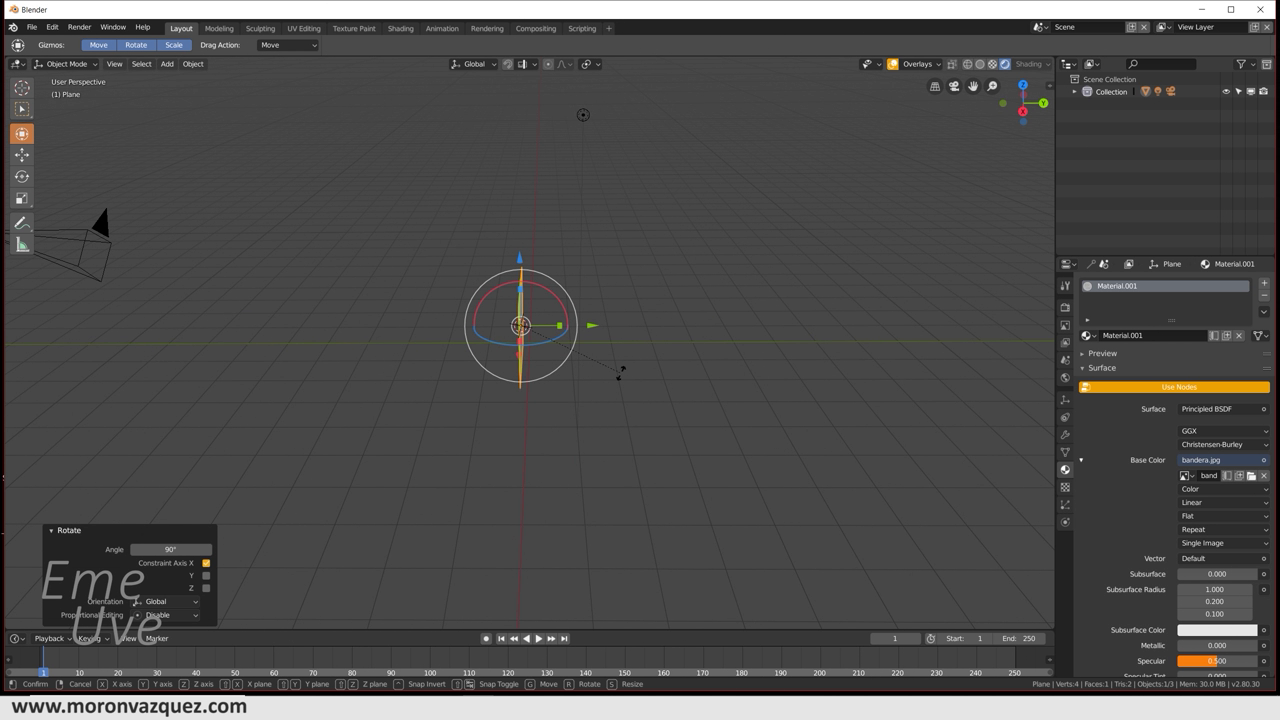
{"action": "key", "text": "r"}
{"action": "type", "text": "z"}
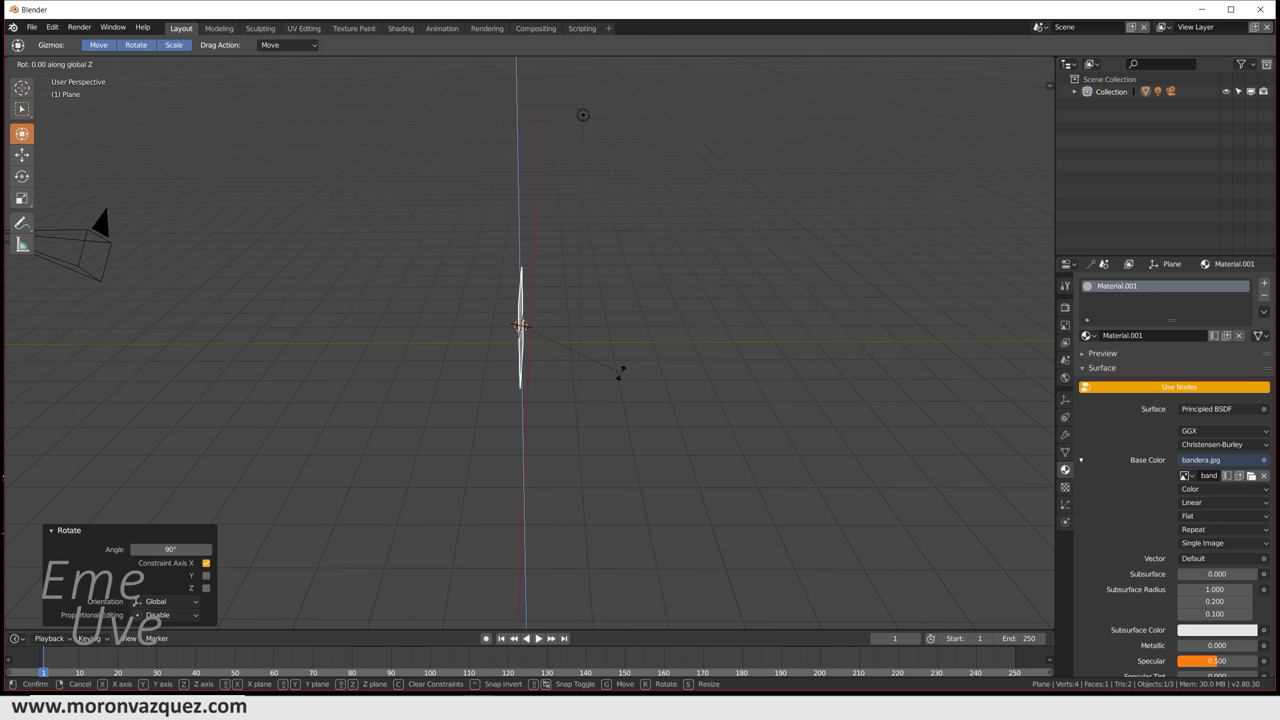
{"action": "type", "text": "90"}
{"action": "key", "text": "Return"}
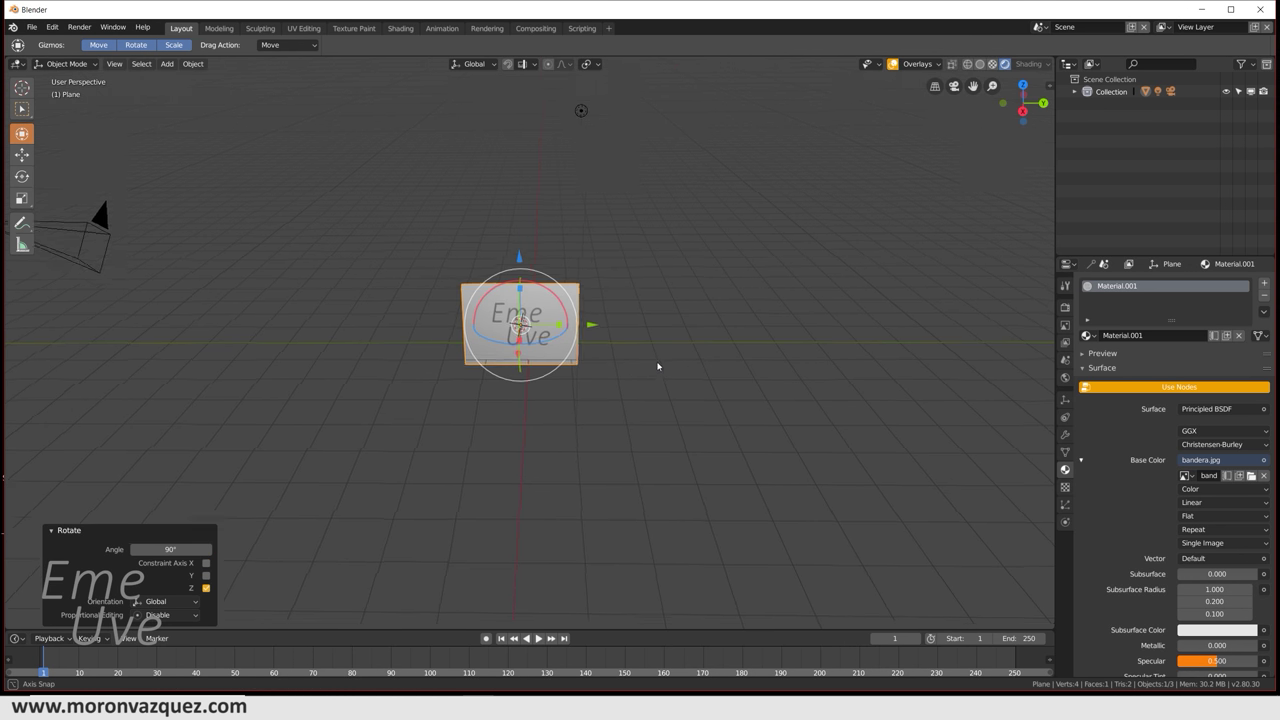
{"action": "mouse_move", "coordinate": [657, 363]}
{"action": "middle_mouse_down"}
{"action": "mouse_move", "coordinate": [666, 342]}
{"action": "mouse_move", "coordinate": [643, 363]}
{"action": "middle_mouse_up"}
- Raise the plane above the grid and move it 0.431 m along Y
{"action": "key", "text": "g"}
{"action": "key", "text": "z"}
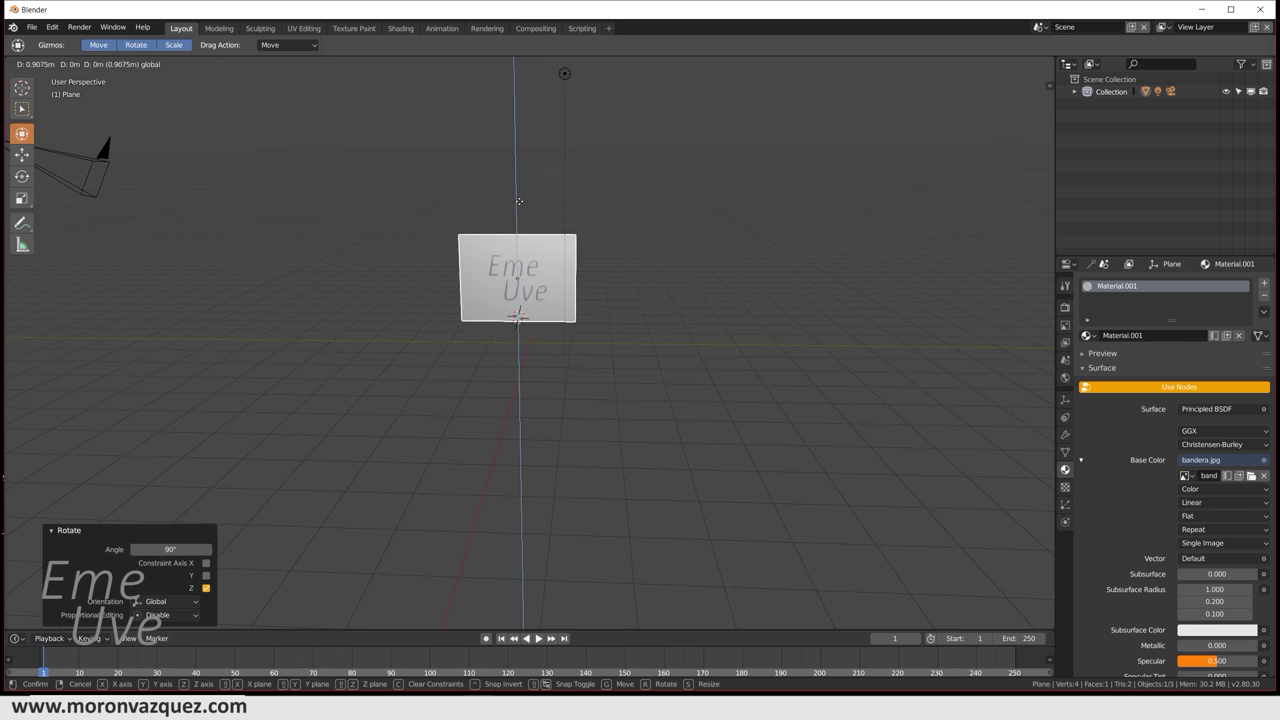
{"action": "left_click", "coordinate": [576, 273]}
{"action": "key", "text": "g"}
{"action": "key", "text": "y"}
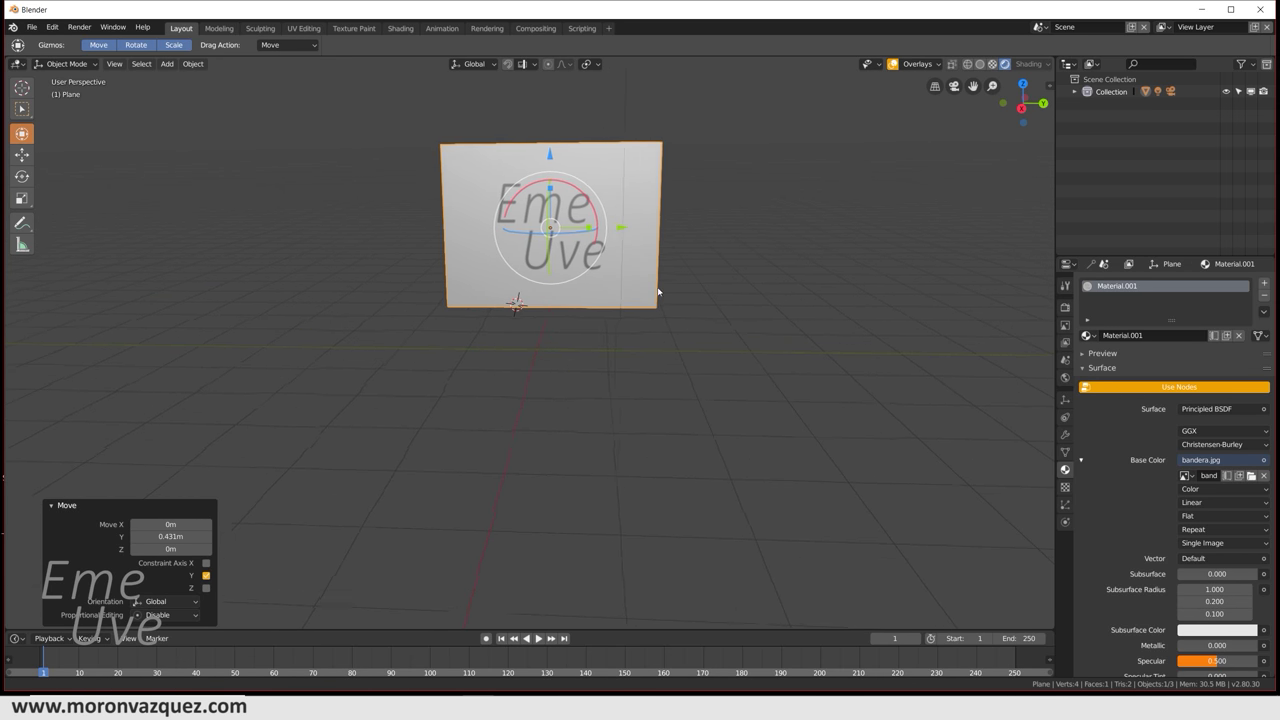
{"action": "left_click", "coordinate": [674, 315]}
- Scale the plane up uniformly to 1.176
{"action": "key", "text": "s"}
{"action": "left_click", "coordinate": [700, 312]}
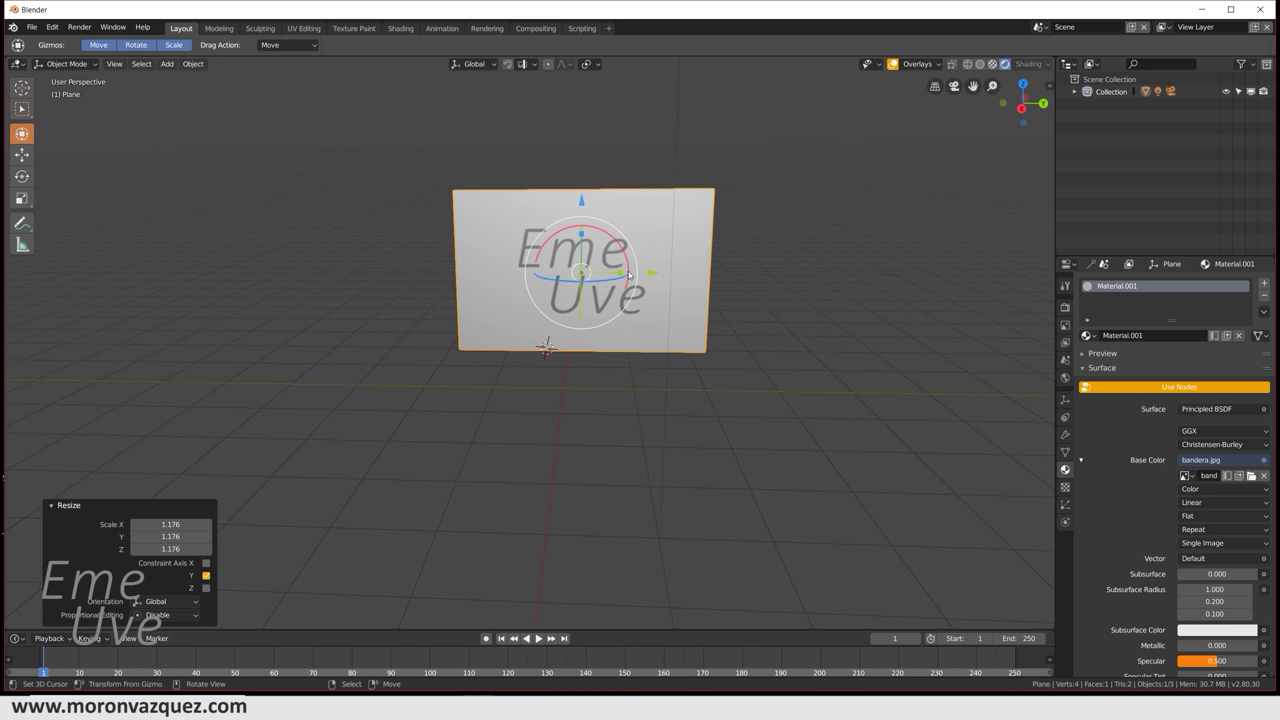
{"action": "mouse_move", "coordinate": [700, 312]}
{"action": "middle_mouse_down"}
{"action": "mouse_move", "coordinate": [733, 300]}
{"action": "mouse_move", "coordinate": [724, 317]}
{"action": "middle_mouse_up"}
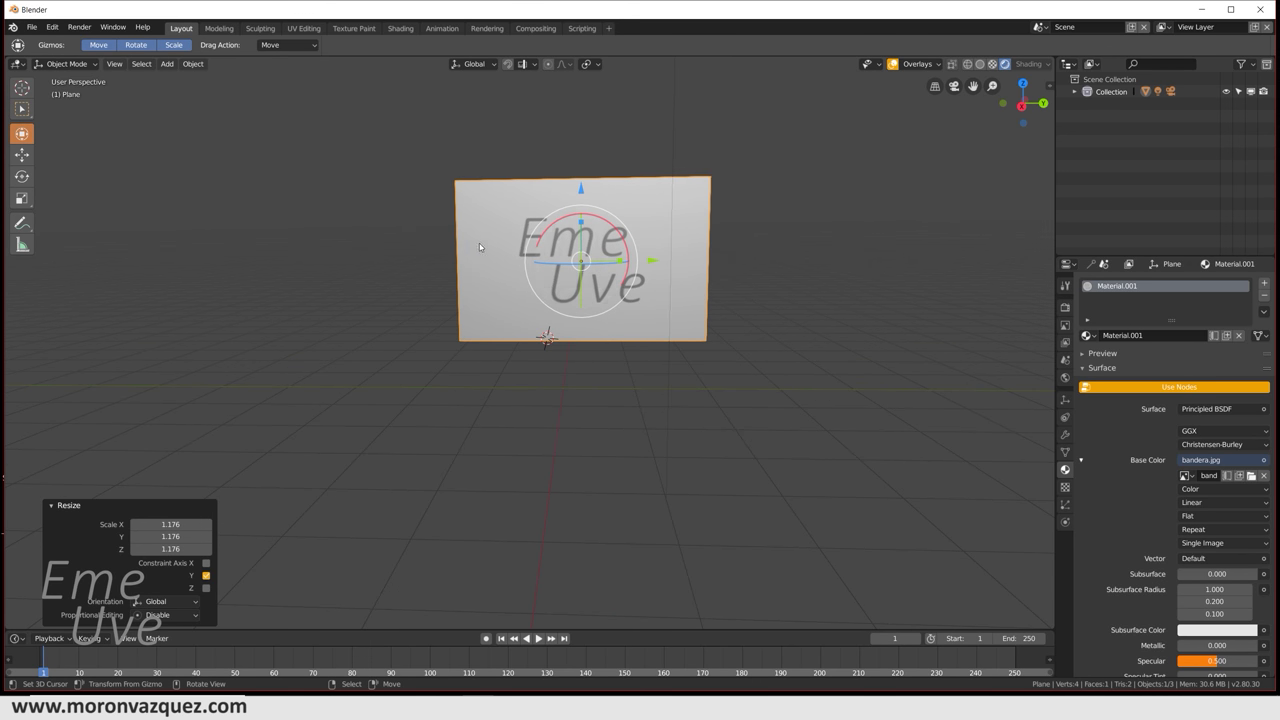
{"action": "left_click", "coordinate": [66, 64]}
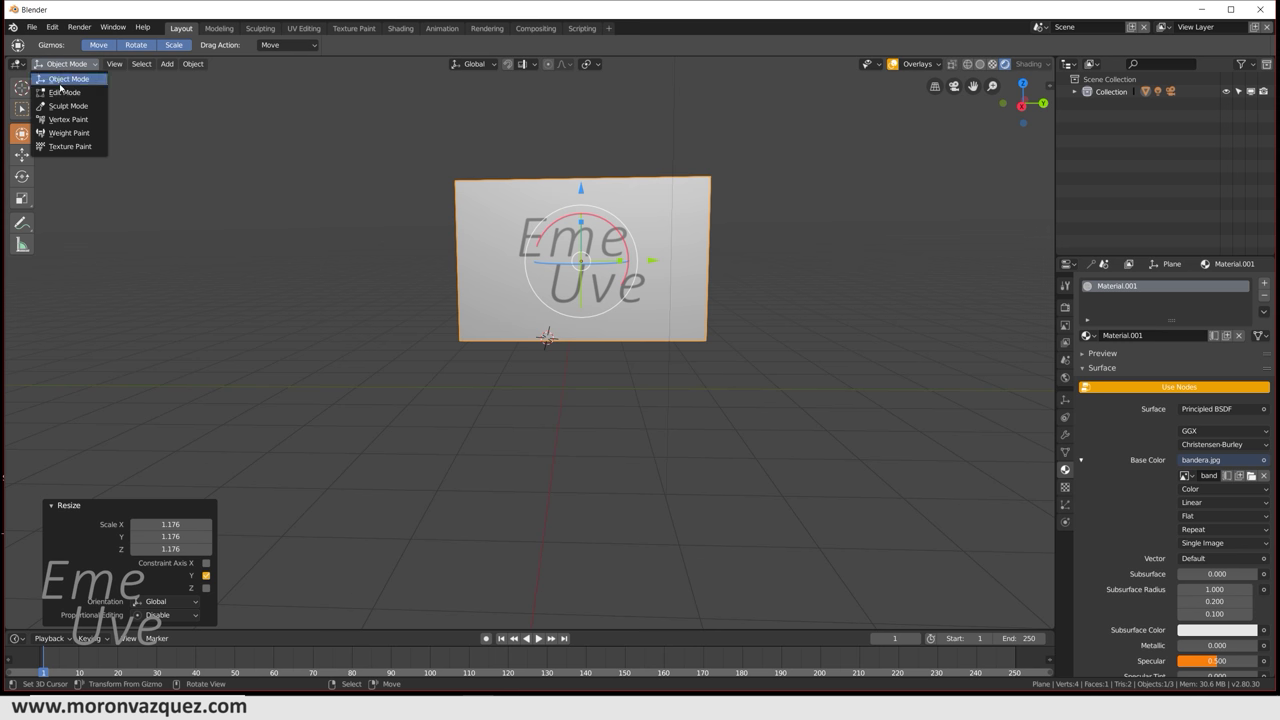
- In Edit Mode, subdivide the plane's mesh four times
{"action": "left_click", "coordinate": [61, 93]}
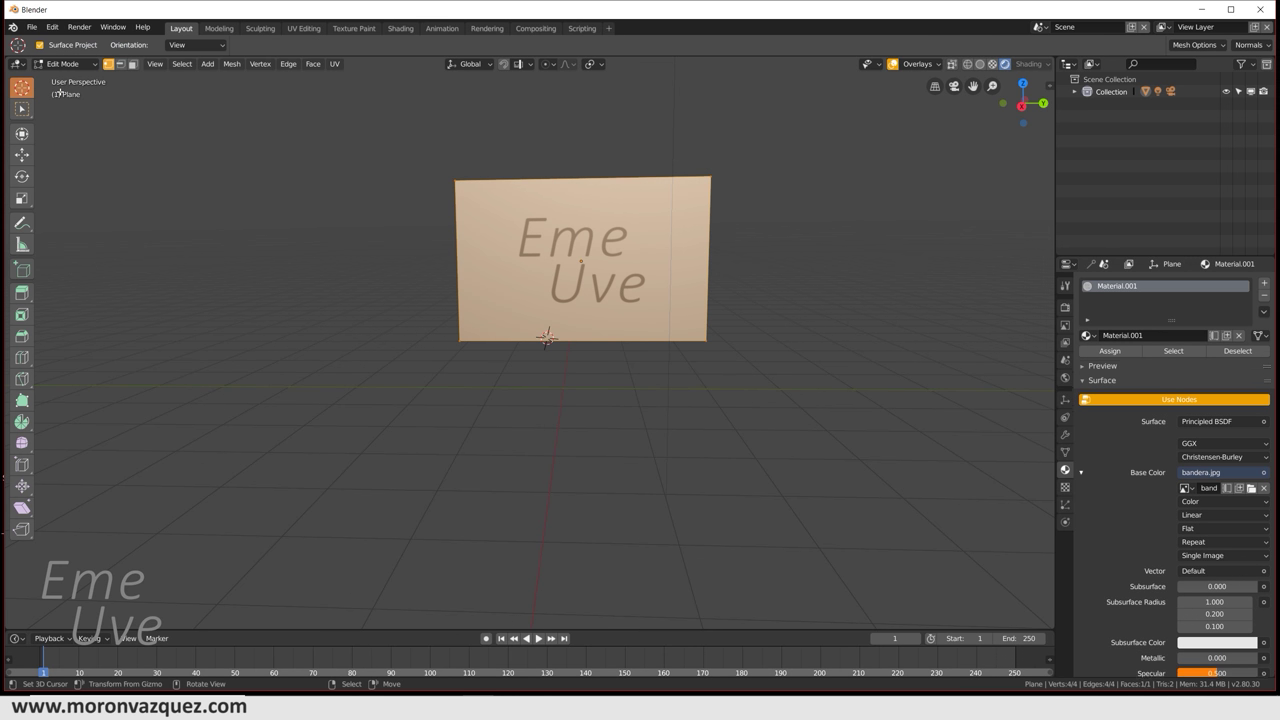
{"action": "right_click", "coordinate": [370, 325]}
{"action": "left_click", "coordinate": [370, 324]}
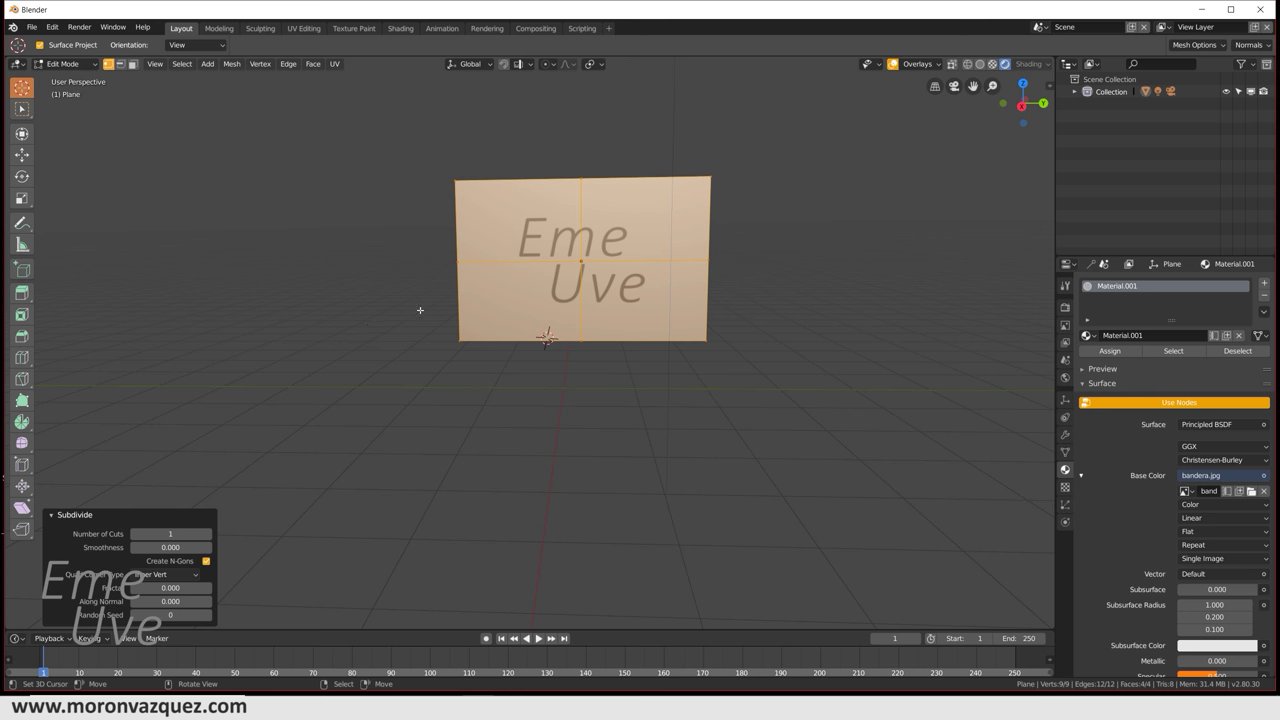
{"action": "right_click", "coordinate": [420, 310]}
{"action": "left_click", "coordinate": [404, 313]}
{"action": "right_click", "coordinate": [402, 314]}
{"action": "left_click", "coordinate": [402, 313]}
{"action": "right_click", "coordinate": [402, 316]}
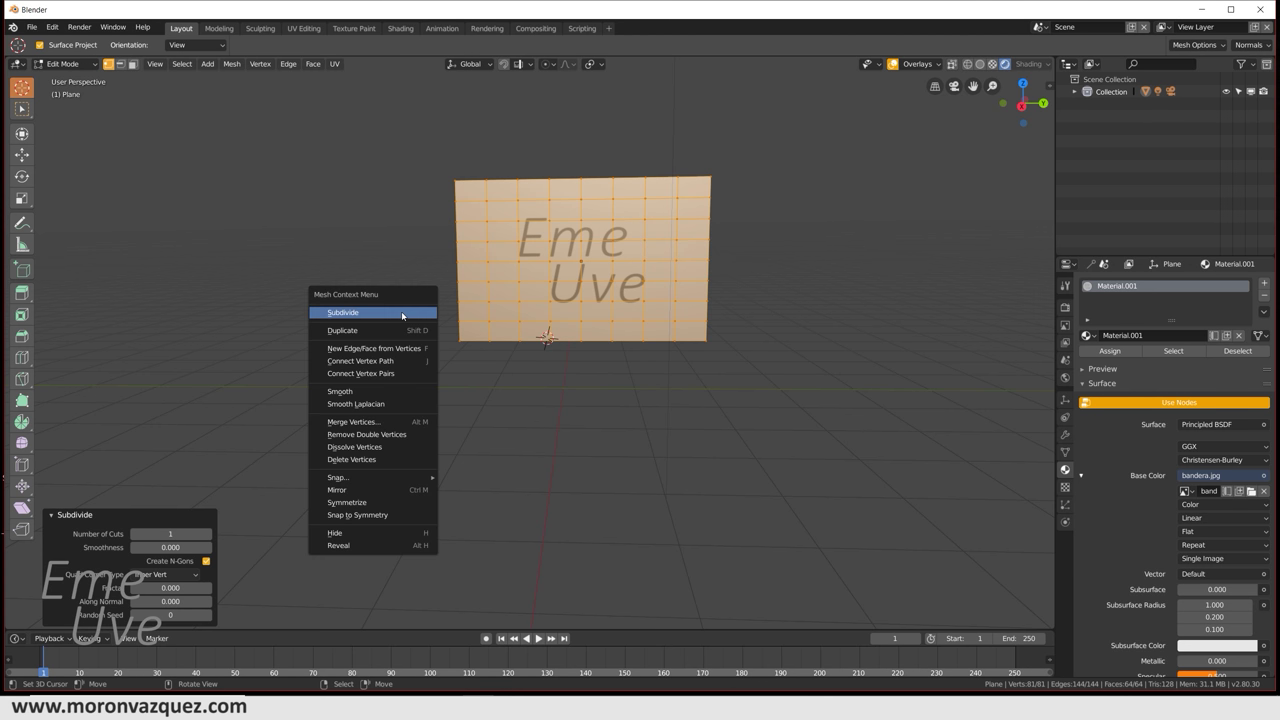
{"action": "left_click", "coordinate": [402, 313]}
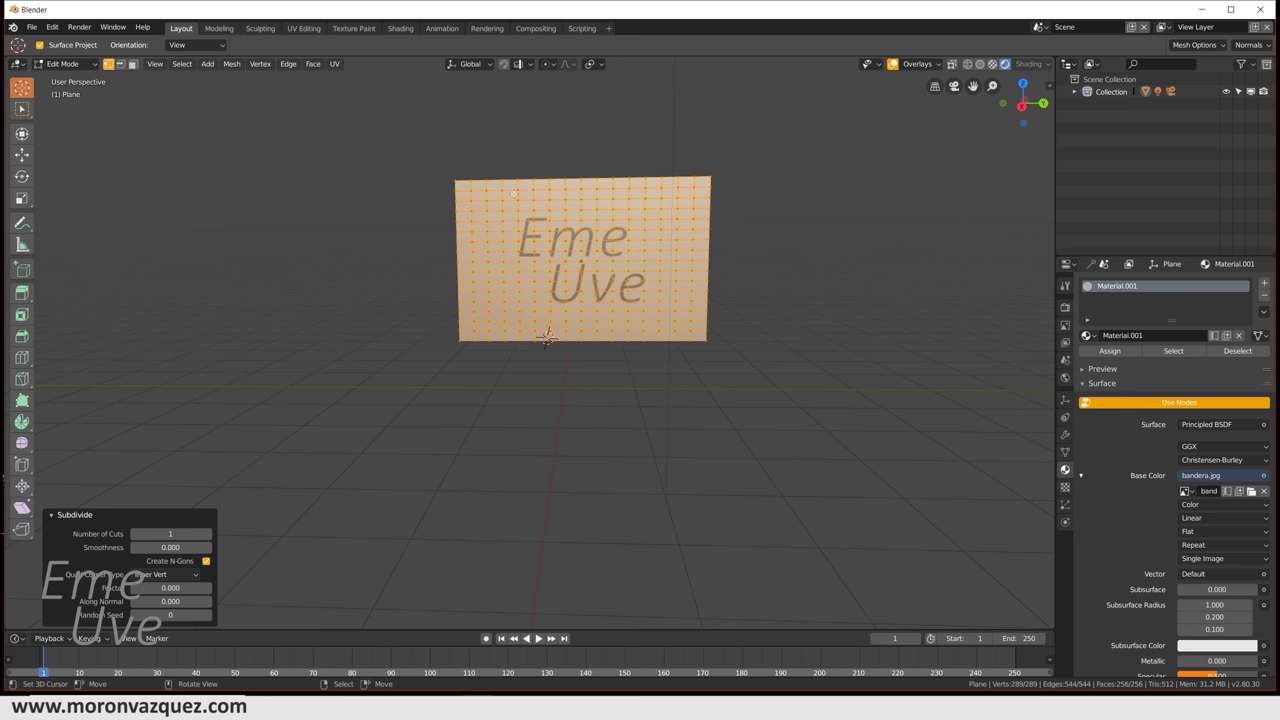
- Subdivide once more to reach 1,024 faces and 1,089 vertices
{"action": "middle_click_drag", "start_coordinate": [656, 244], "coordinate": [539, 237]}
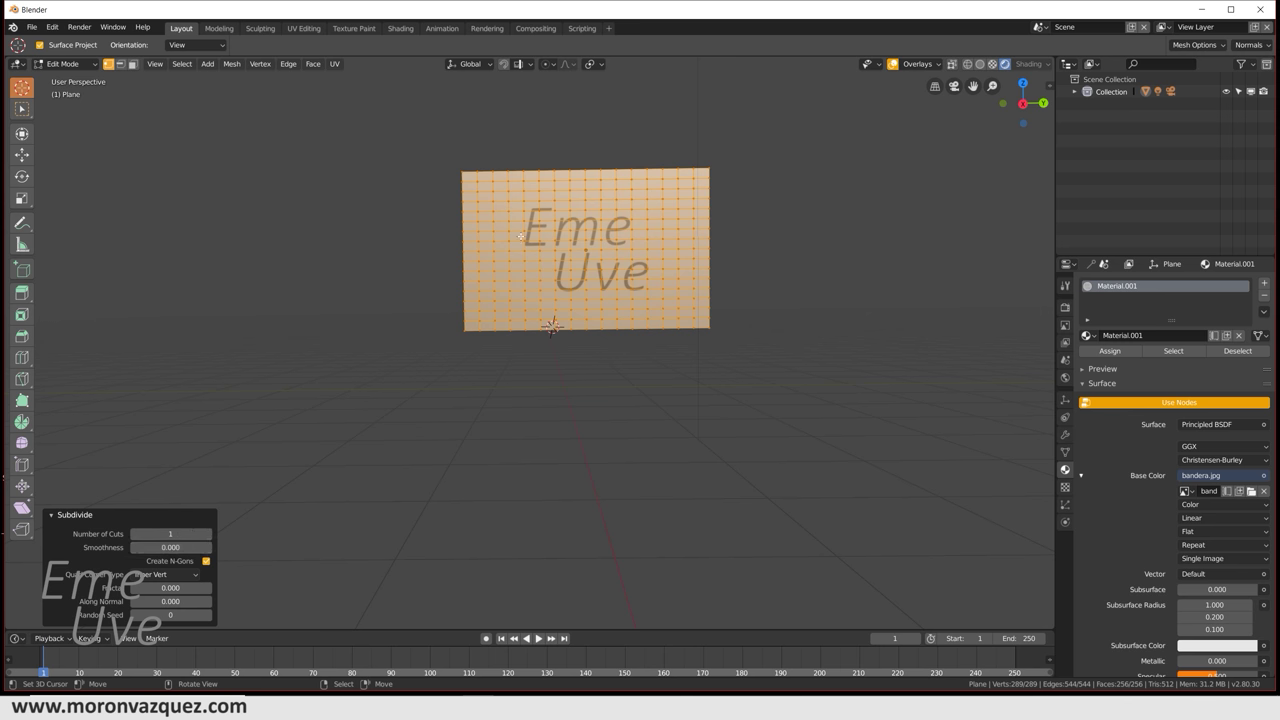
{"action": "scroll", "coordinate": [594, 293], "scroll_direction": "up", "scroll_amount": 3}
{"action": "scroll", "coordinate": [610, 288], "scroll_direction": "down", "scroll_amount": 3}
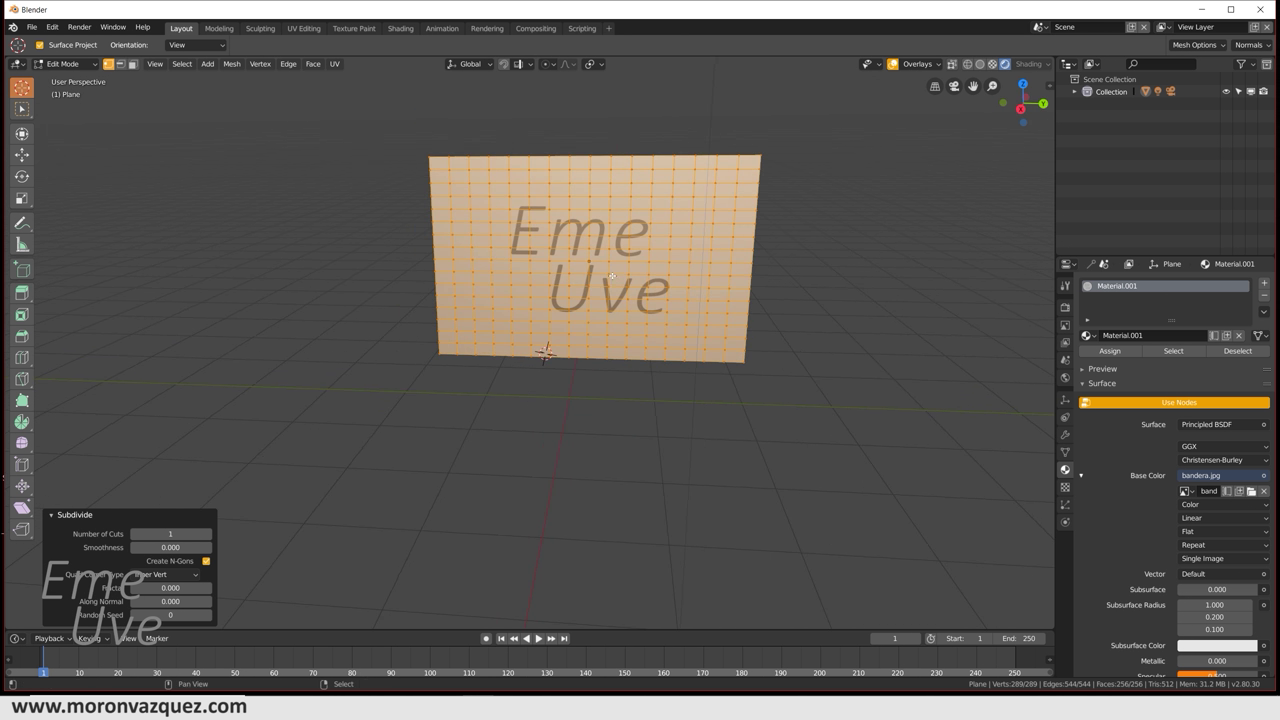
{"action": "mouse_move", "coordinate": [610, 288]}
{"action": "middle_mouse_down"}
{"action": "mouse_move", "coordinate": [626, 289]}
{"action": "mouse_move", "coordinate": [596, 285]}
{"action": "middle_mouse_up"}
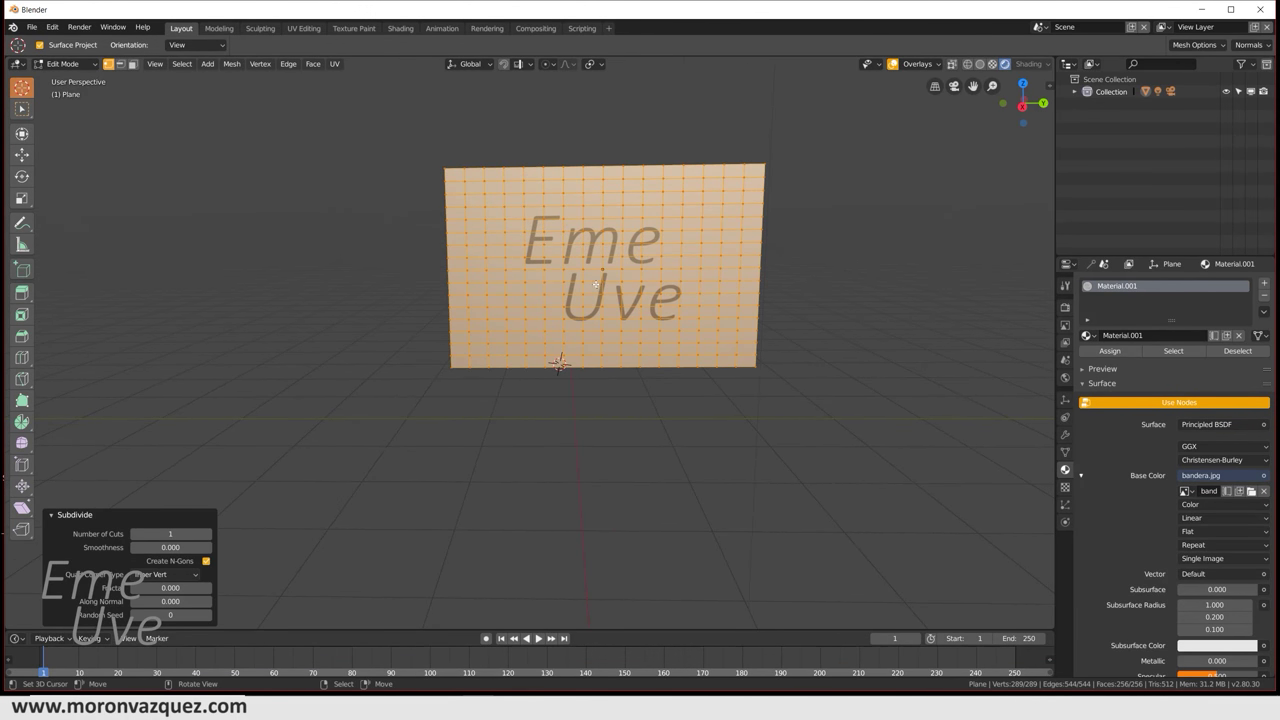
{"action": "right_click", "coordinate": [480, 240]}
{"action": "left_click", "coordinate": [480, 240]}
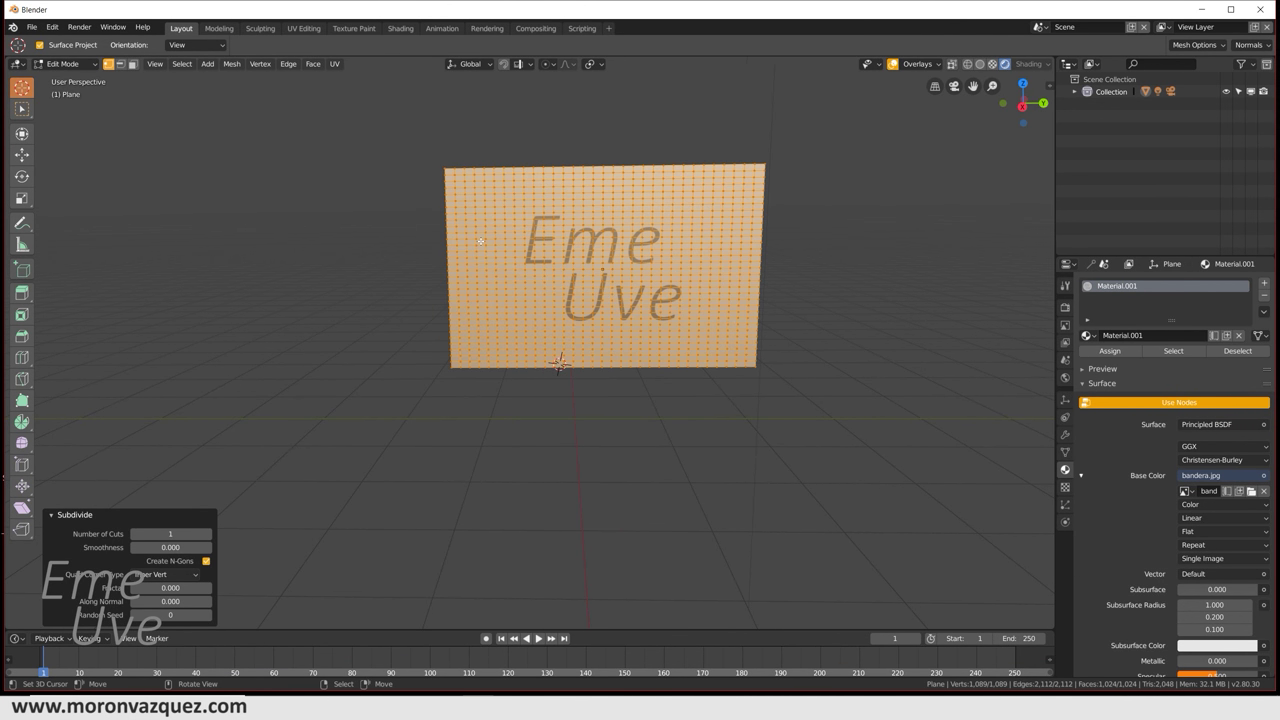
{"action": "key", "text": "ctrl"}
- Switch the plane back to Object Mode and show its Physics properties
{"action": "left_click", "coordinate": [64, 64]}
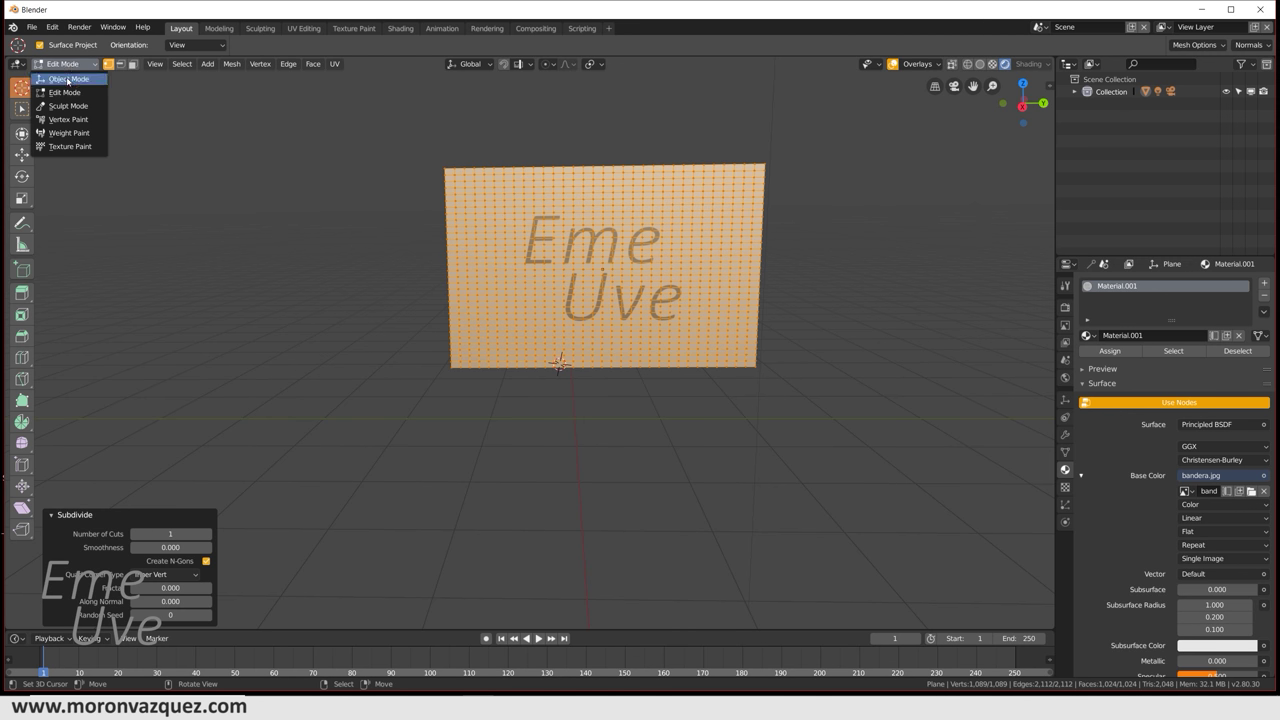
{"action": "left_click", "coordinate": [67, 80]}
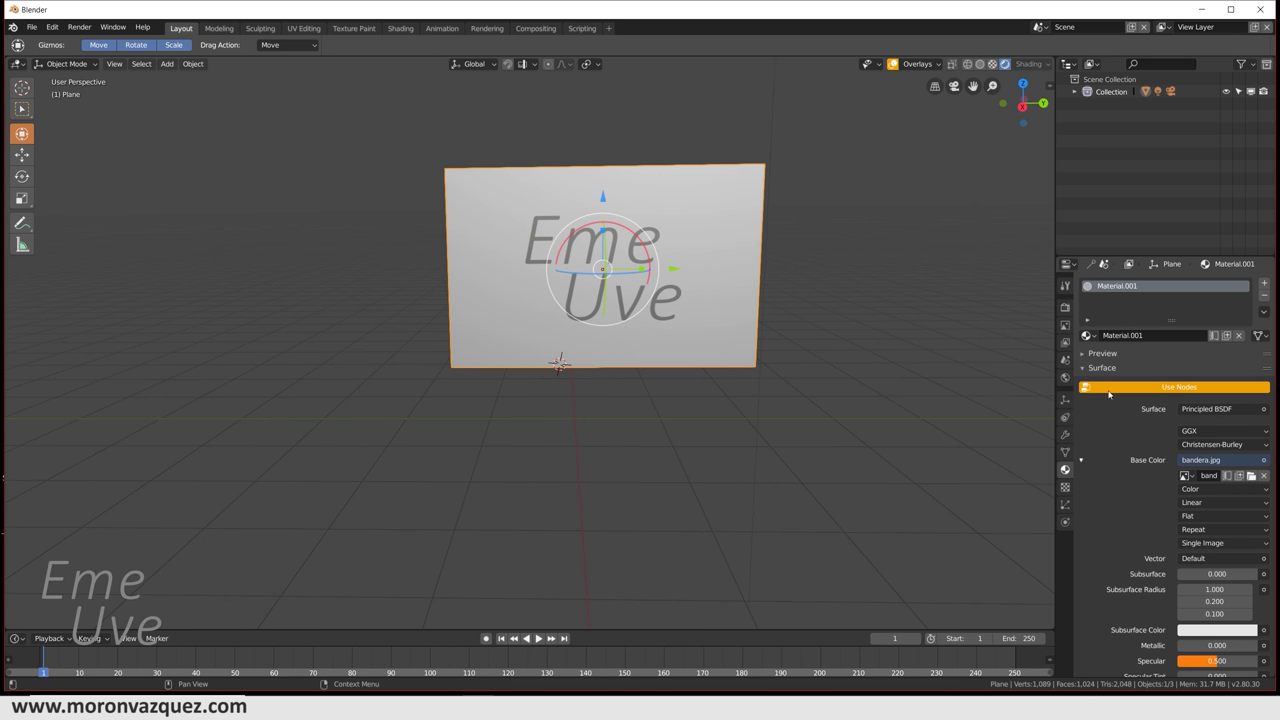
{"action": "left_click", "coordinate": [1066, 522]}
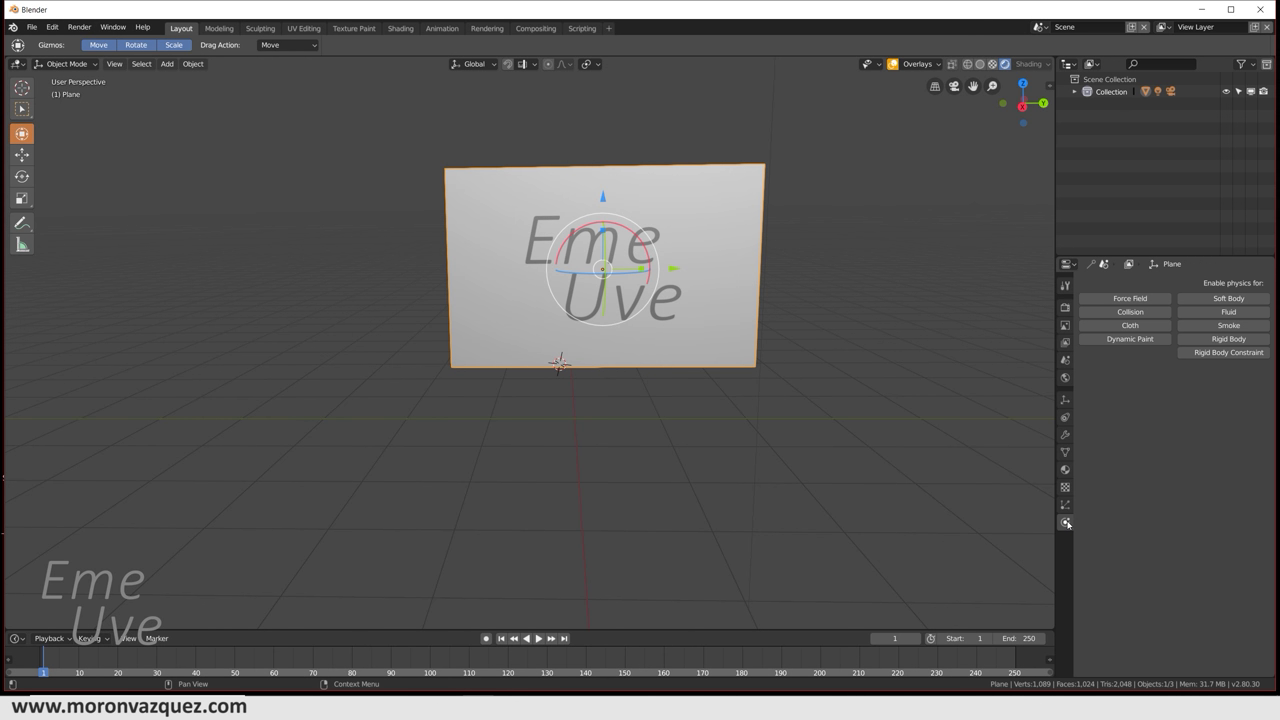
- Enable Cloth physics on the plane and show its Object Data properties
{"action": "left_click", "coordinate": [1121, 327]}
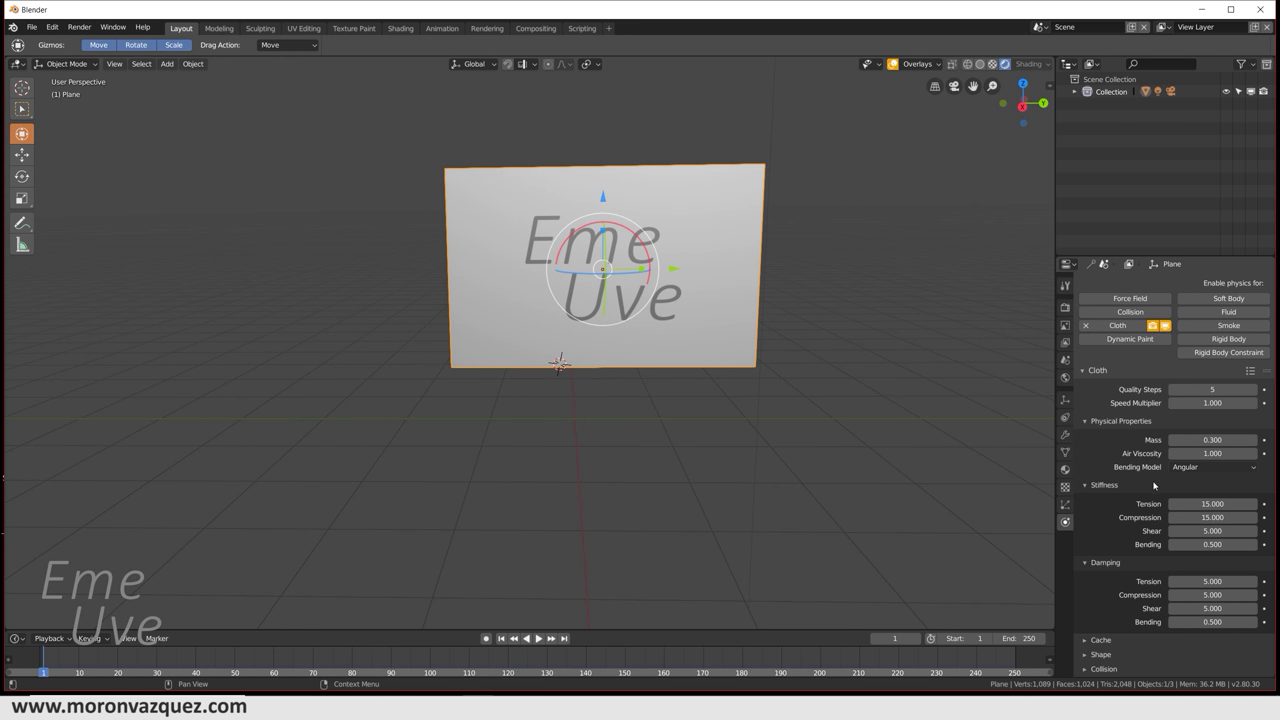
{"action": "scroll", "coordinate": [1154, 485], "scroll_direction": "down", "scroll_amount": 1}
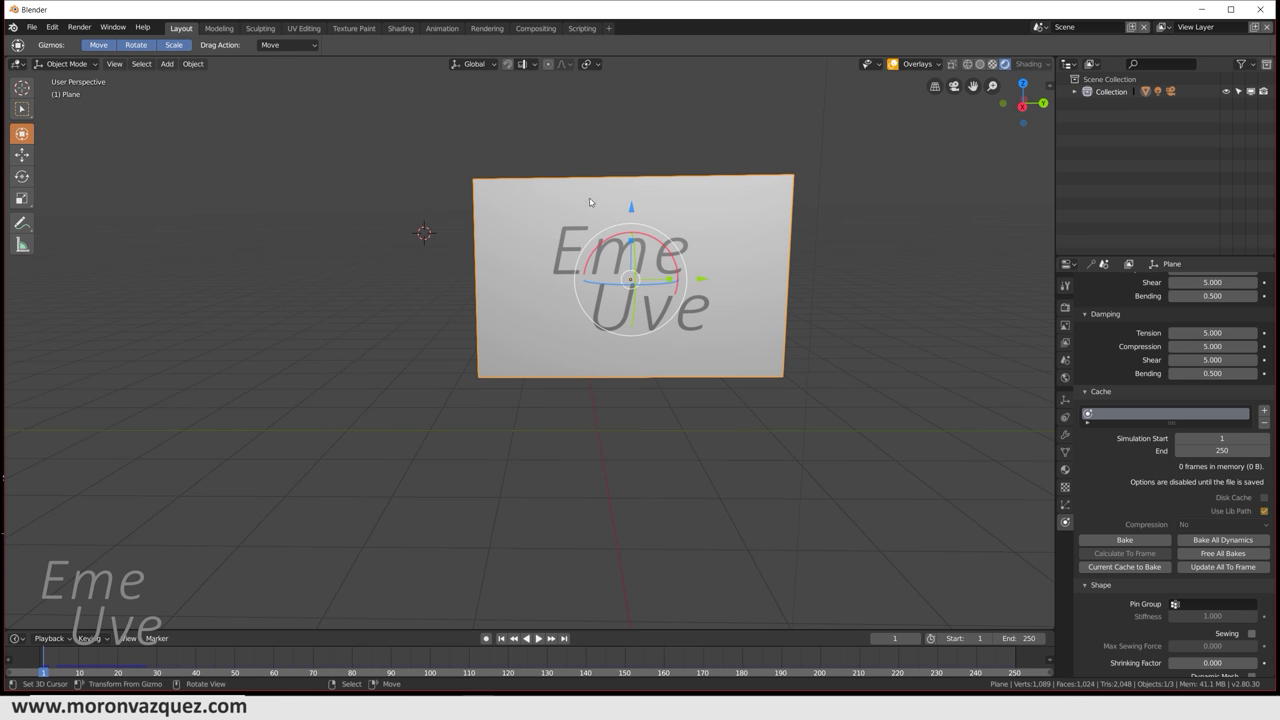
{"action": "left_click", "coordinate": [1066, 453]}
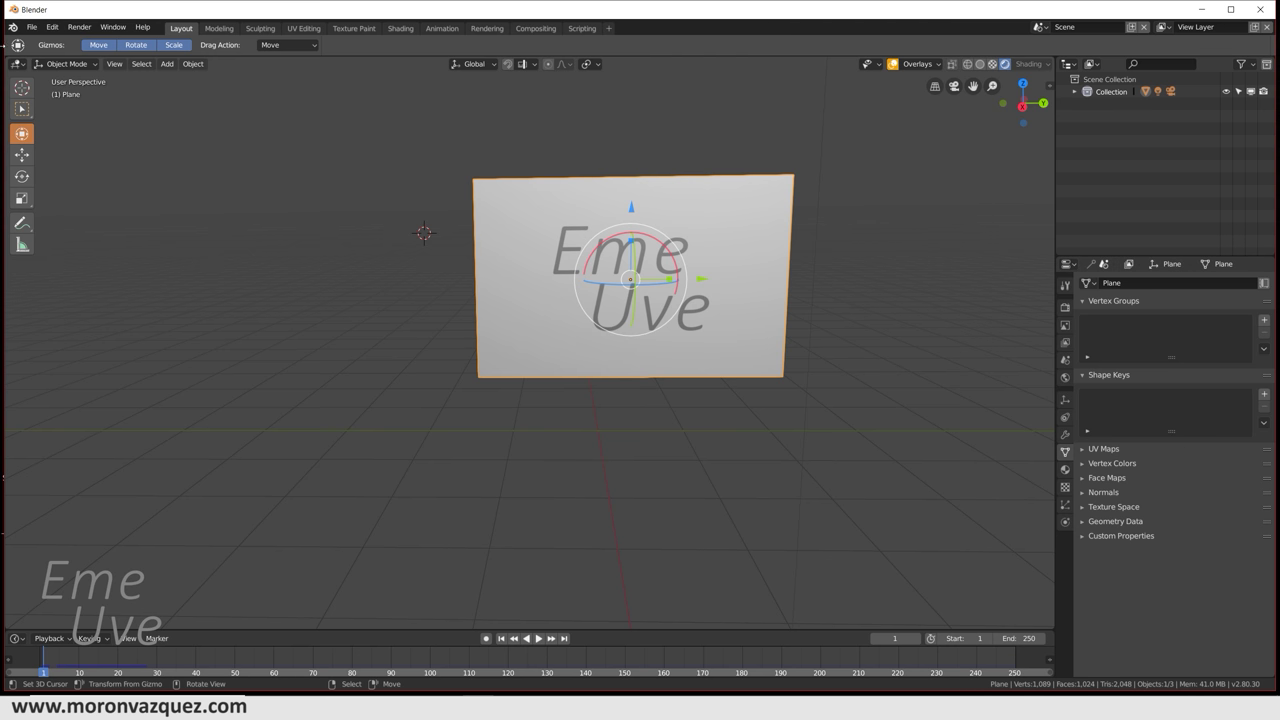
- In Edit Mode, add a vertex group named Palo and assign the selected vertices
{"action": "left_click", "coordinate": [66, 63]}
{"action": "left_click", "coordinate": [60, 90]}
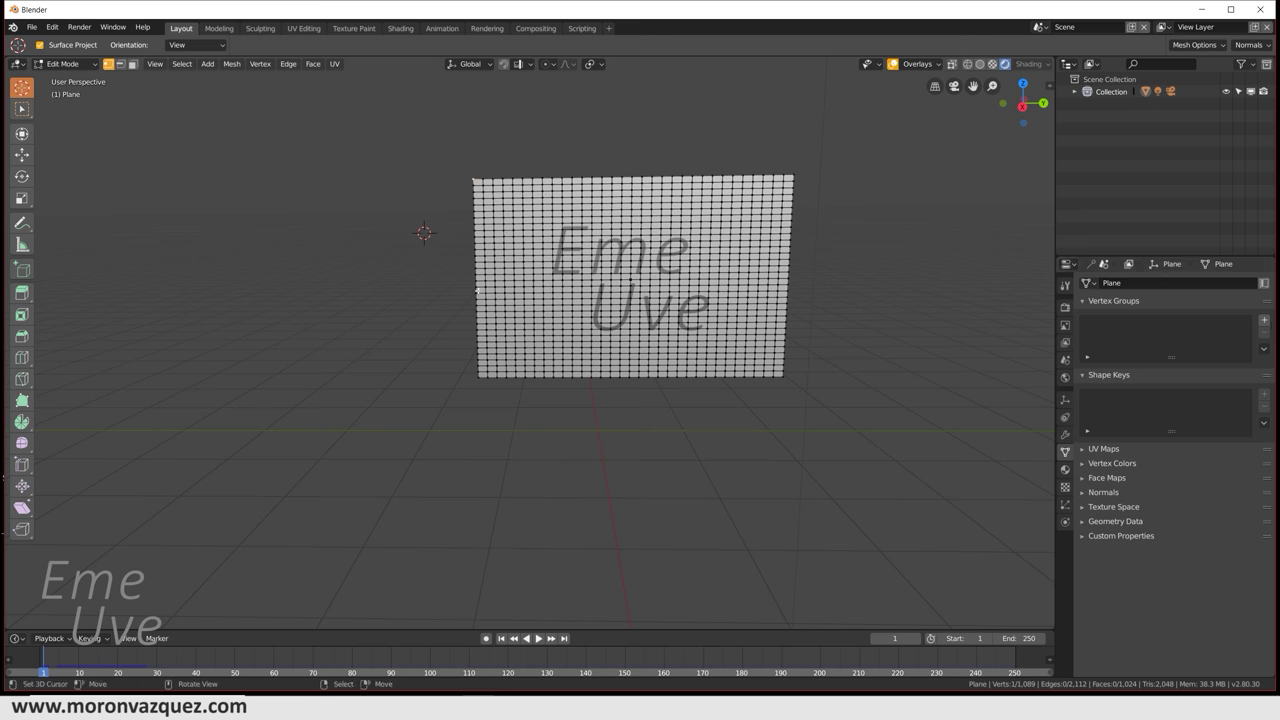
{"action": "left_click", "coordinate": [1264, 320]}
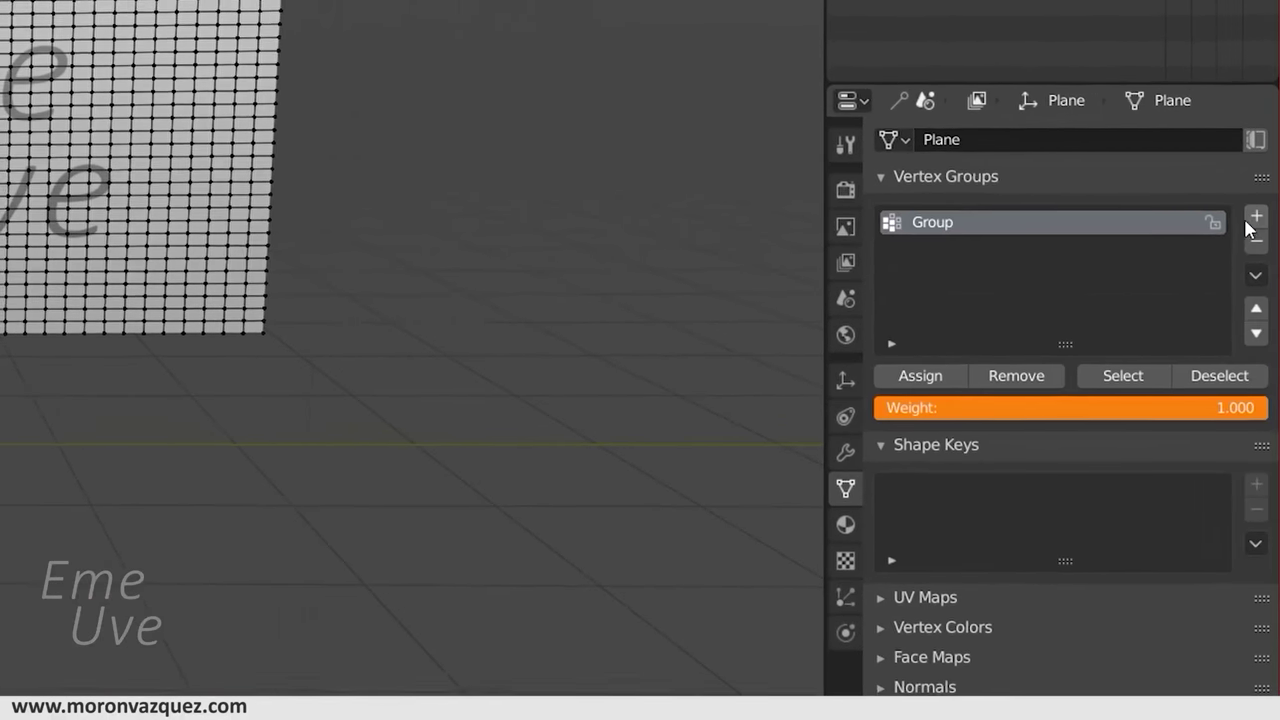
{"action": "double_click", "coordinate": [929, 218]}
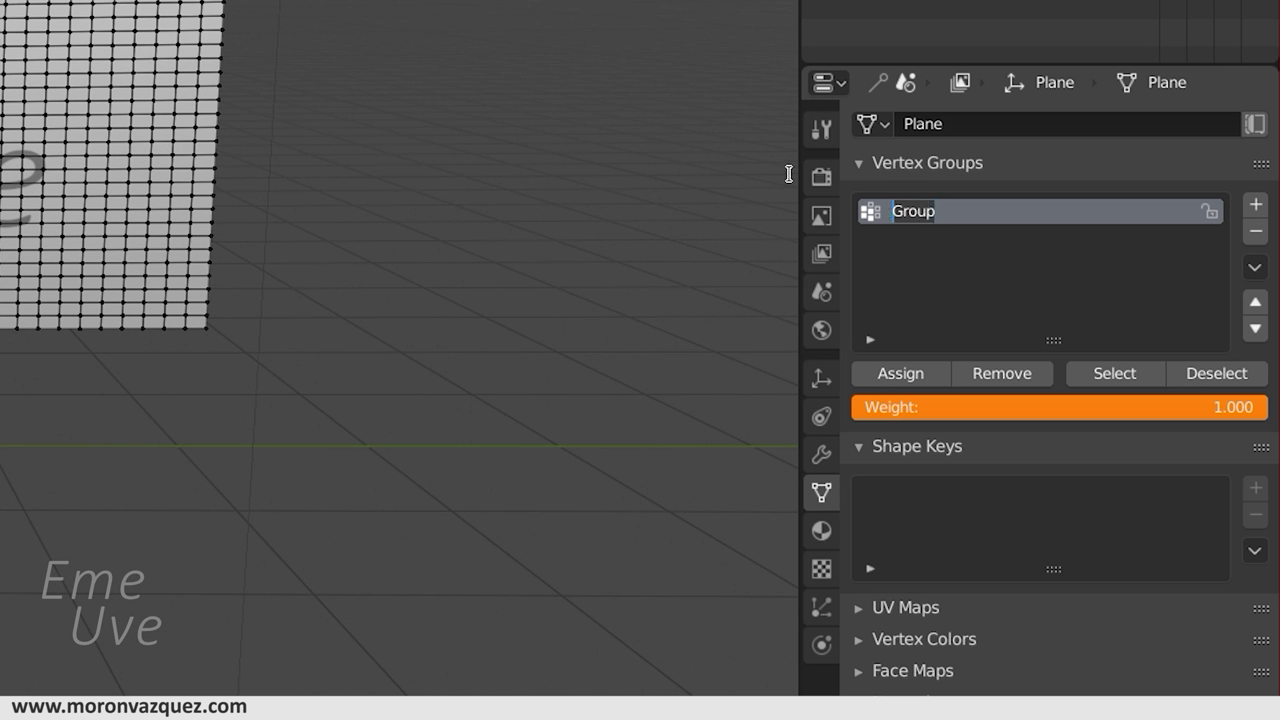
{"action": "type", "text": "PAI"}
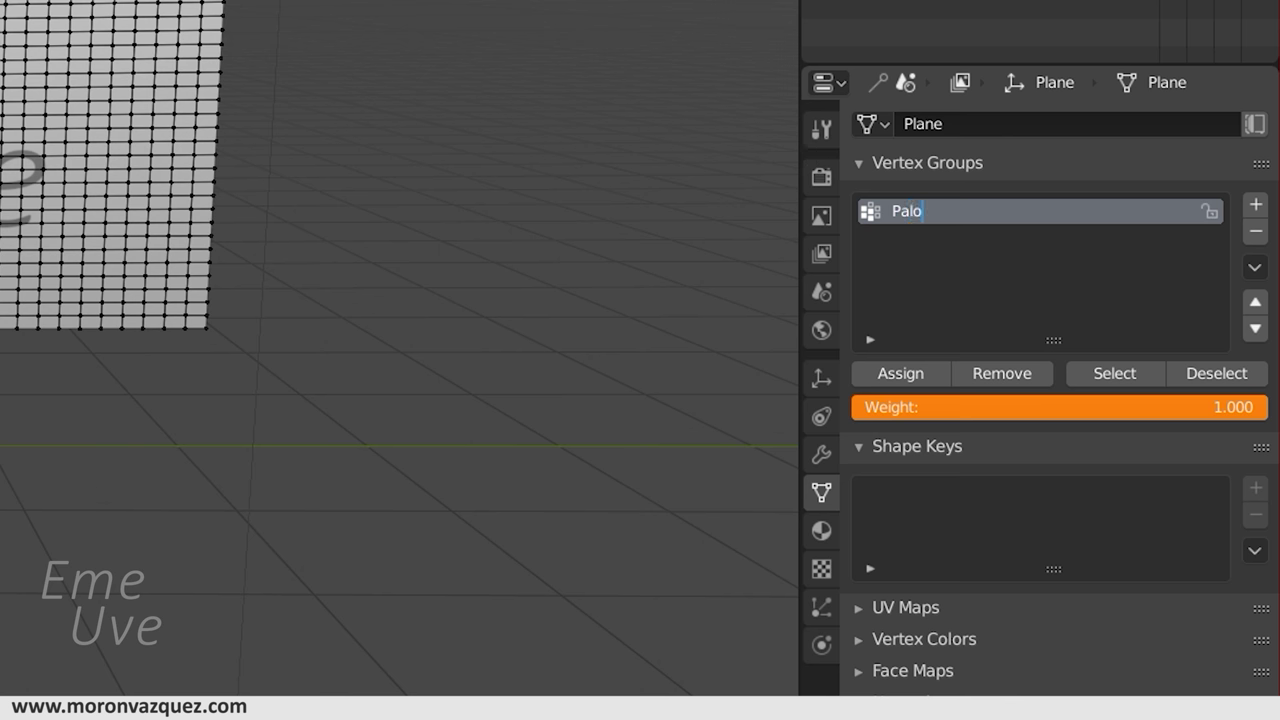
{"action": "left_click", "coordinate": [916, 373]}
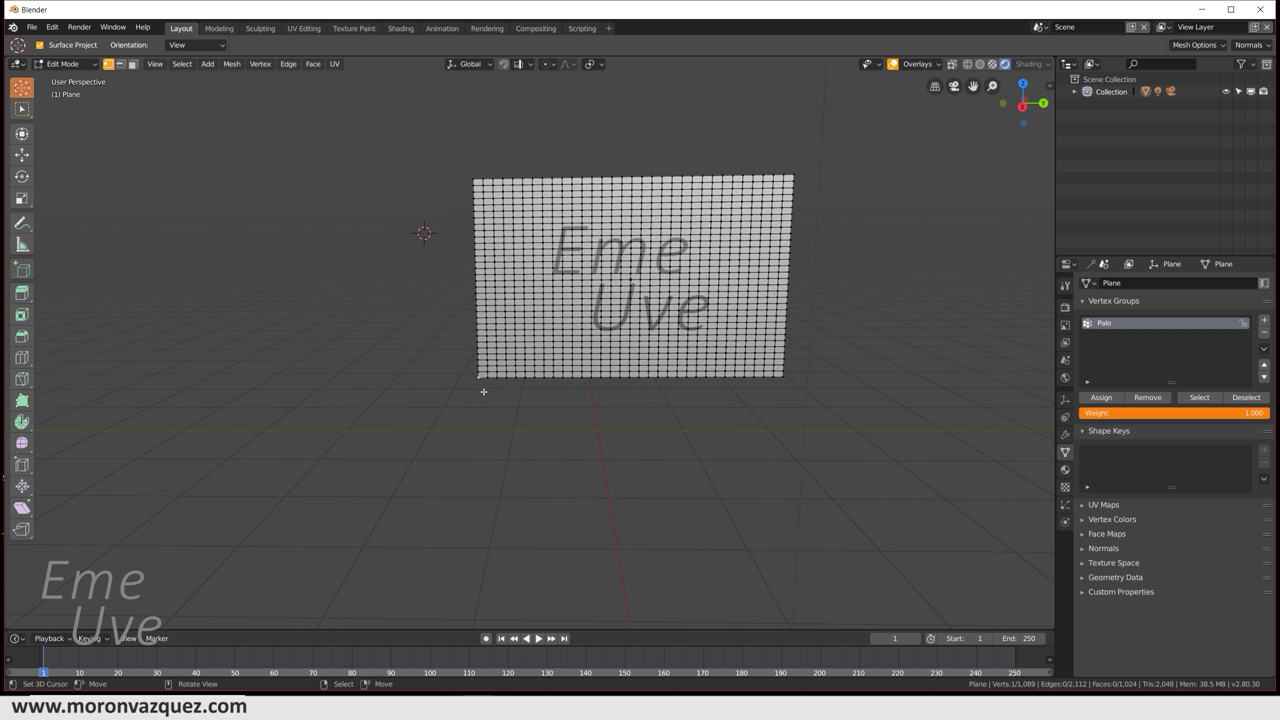
- In Object Mode, set the cloth Pin Group to Palo and play the simulation
{"action": "left_click", "coordinate": [55, 64]}
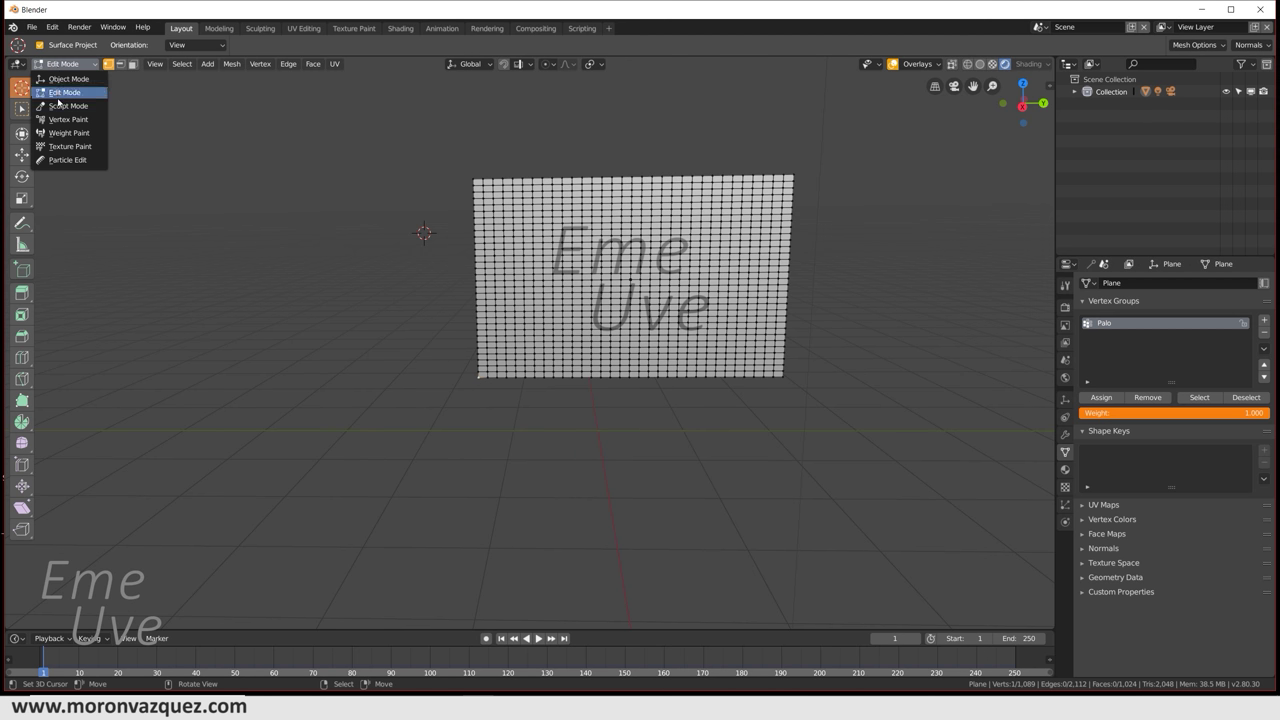
{"action": "left_click", "coordinate": [89, 64]}
{"action": "left_click", "coordinate": [62, 79]}
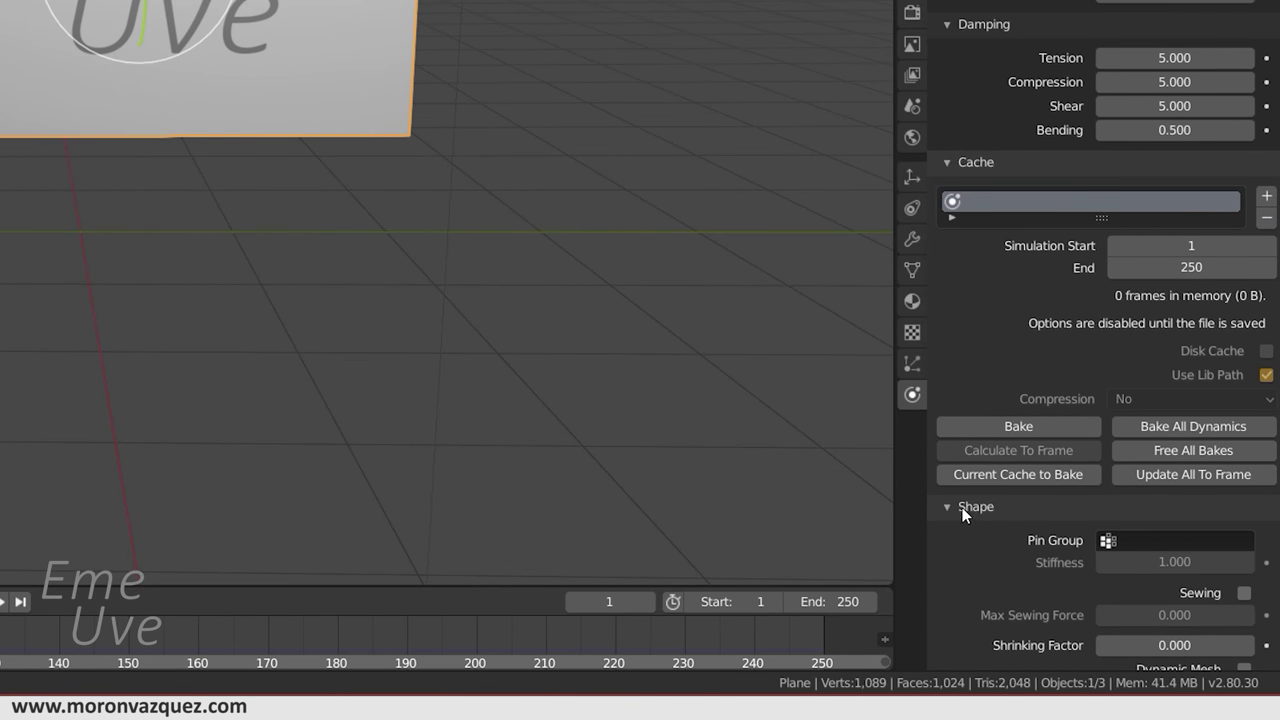
{"action": "left_click", "coordinate": [1103, 541]}
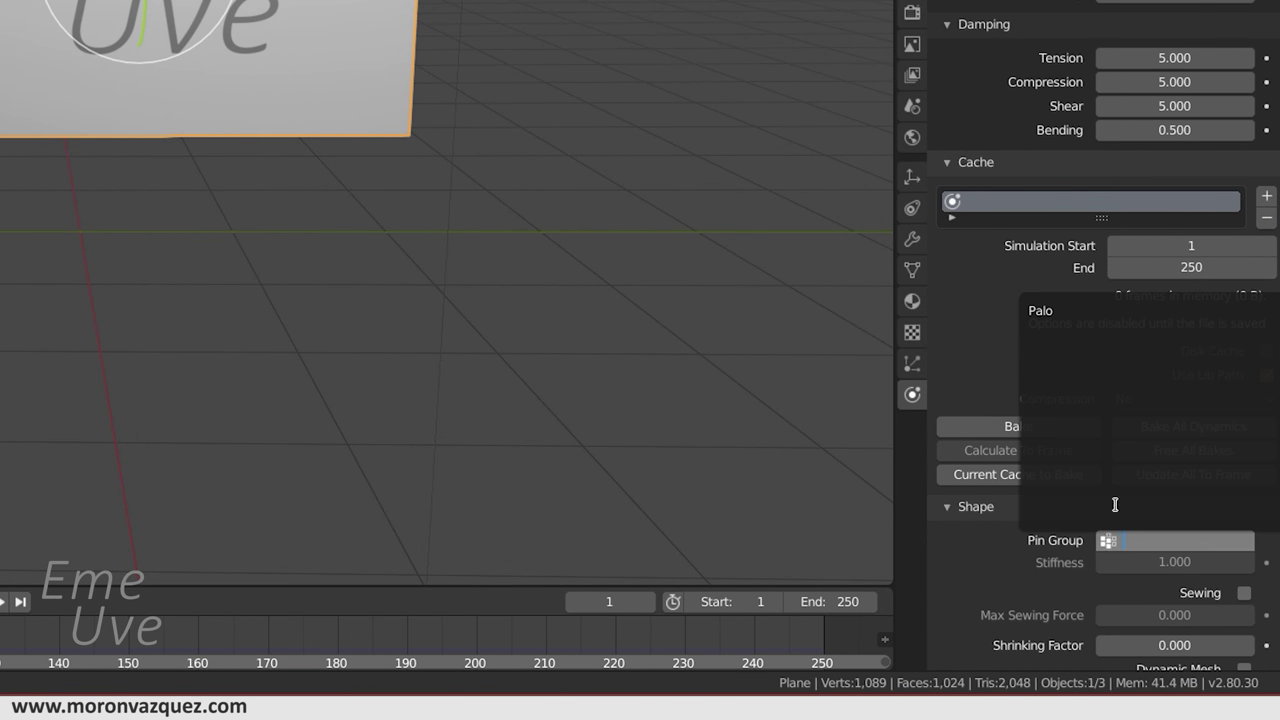
{"action": "left_click", "coordinate": [1061, 311]}
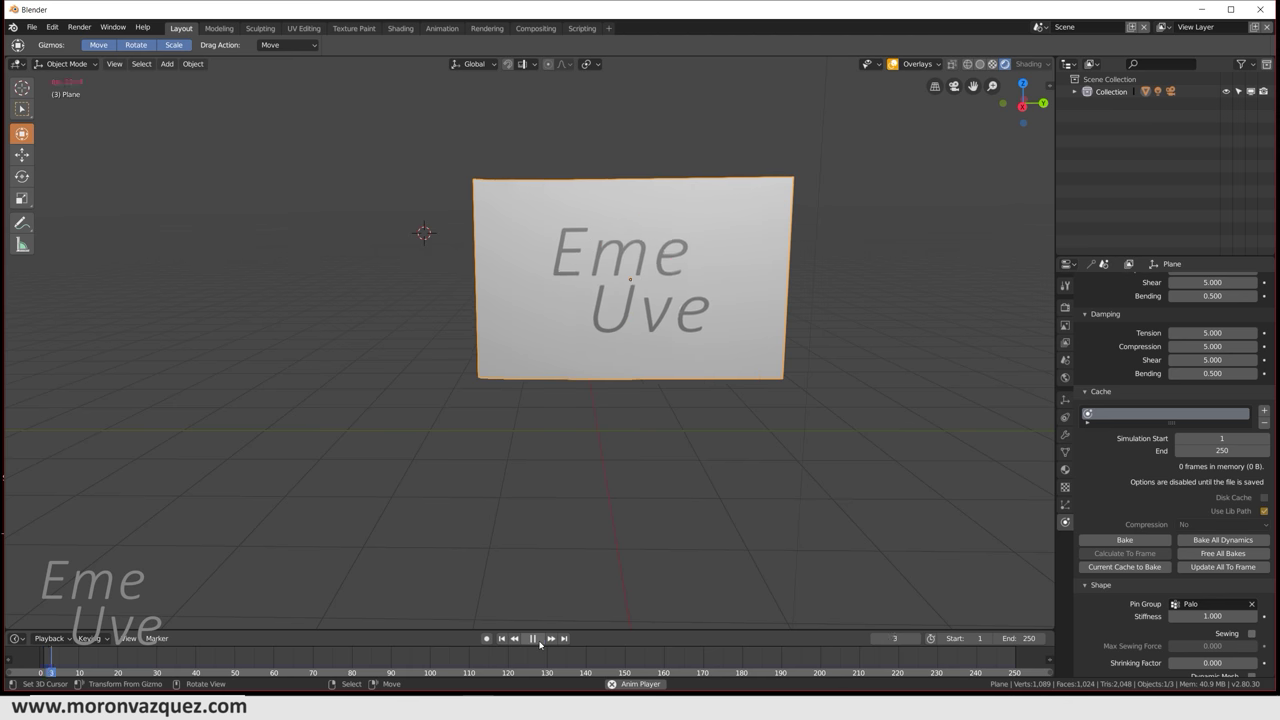
{"action": "left_click", "coordinate": [536, 640]}
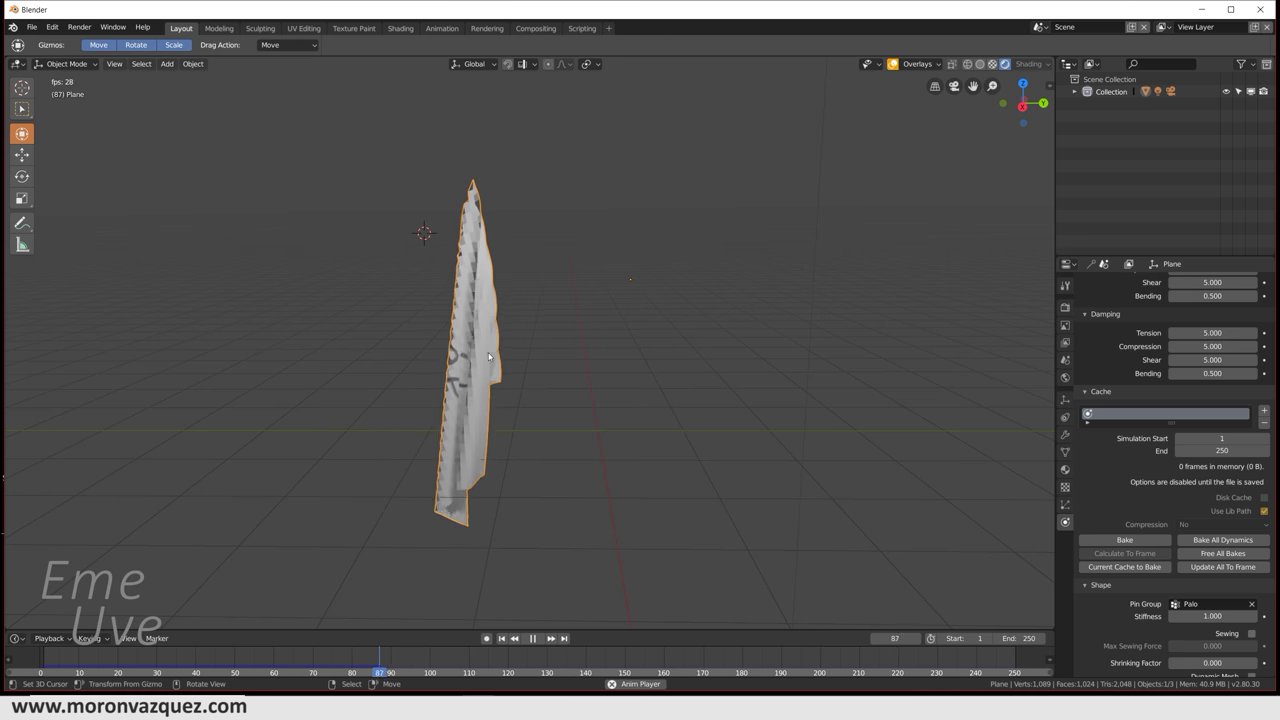
- Rerun playback to cache 176 cloth frames, then return to frame 1 and pan the view
{"action": "left_click", "coordinate": [534, 640]}
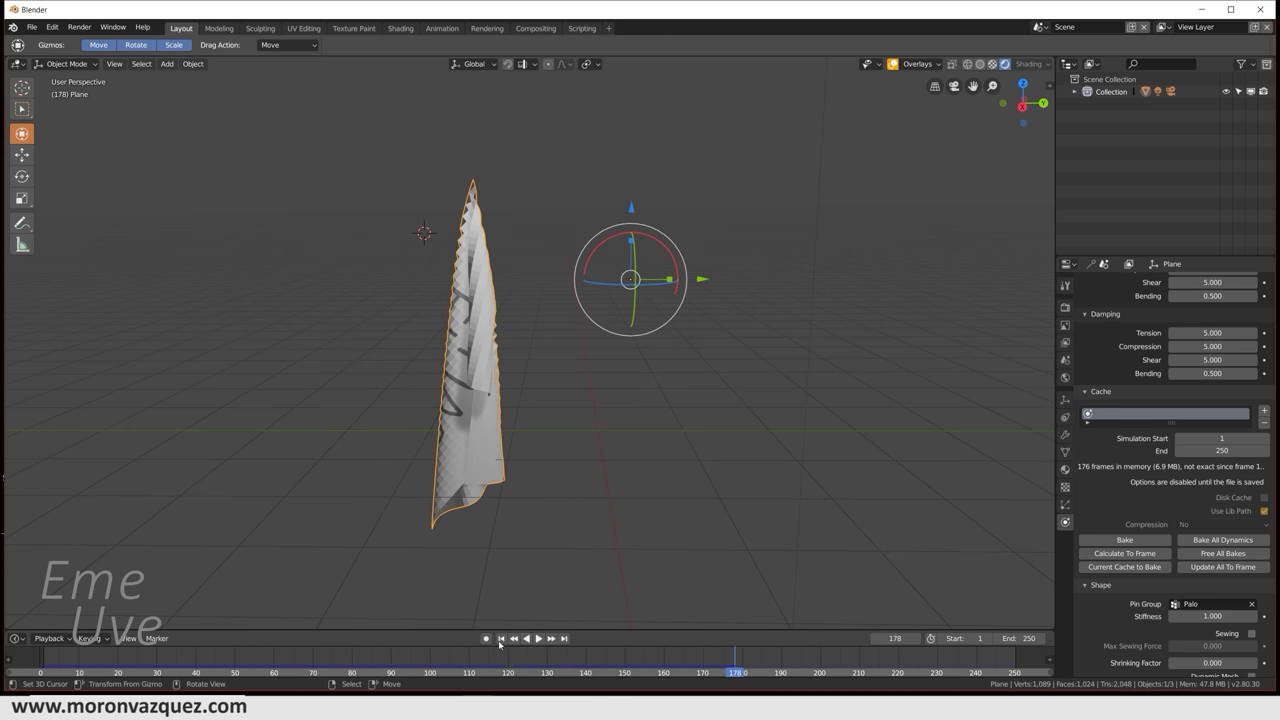
{"action": "left_click", "coordinate": [501, 640]}
{"action": "left_click", "coordinate": [538, 640]}
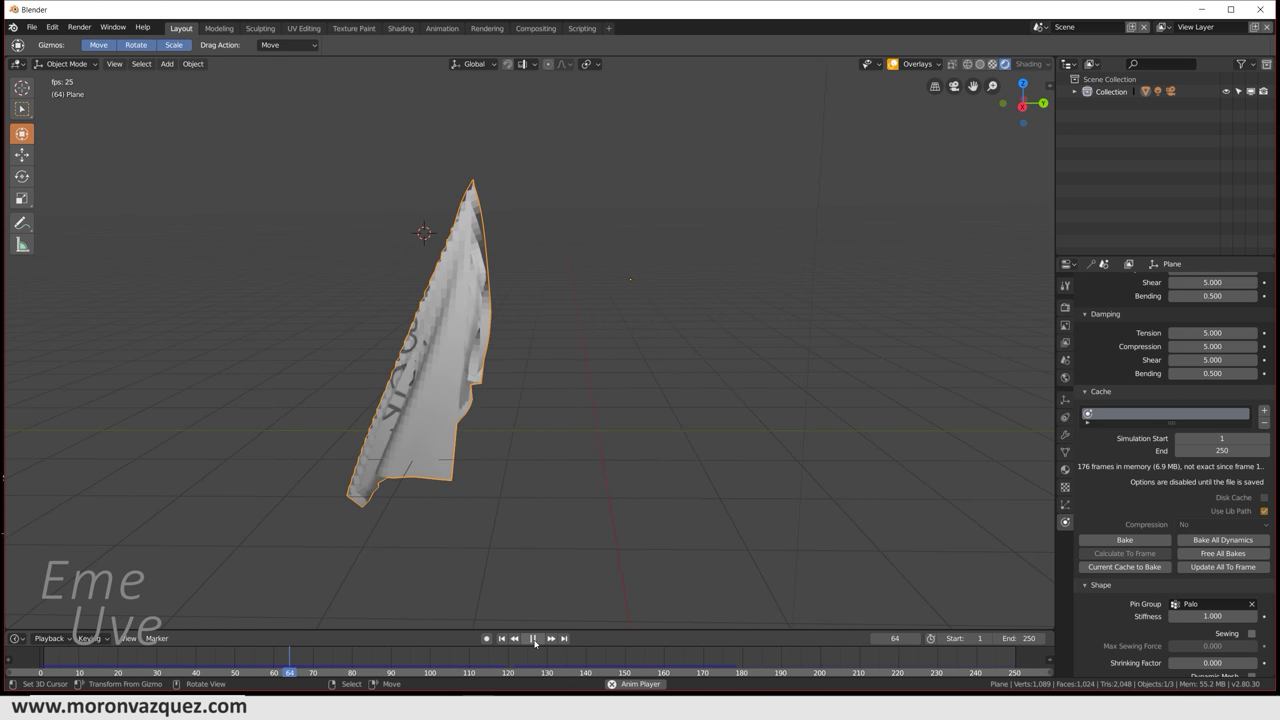
{"action": "left_click", "coordinate": [534, 640]}
{"action": "left_click", "coordinate": [501, 638]}
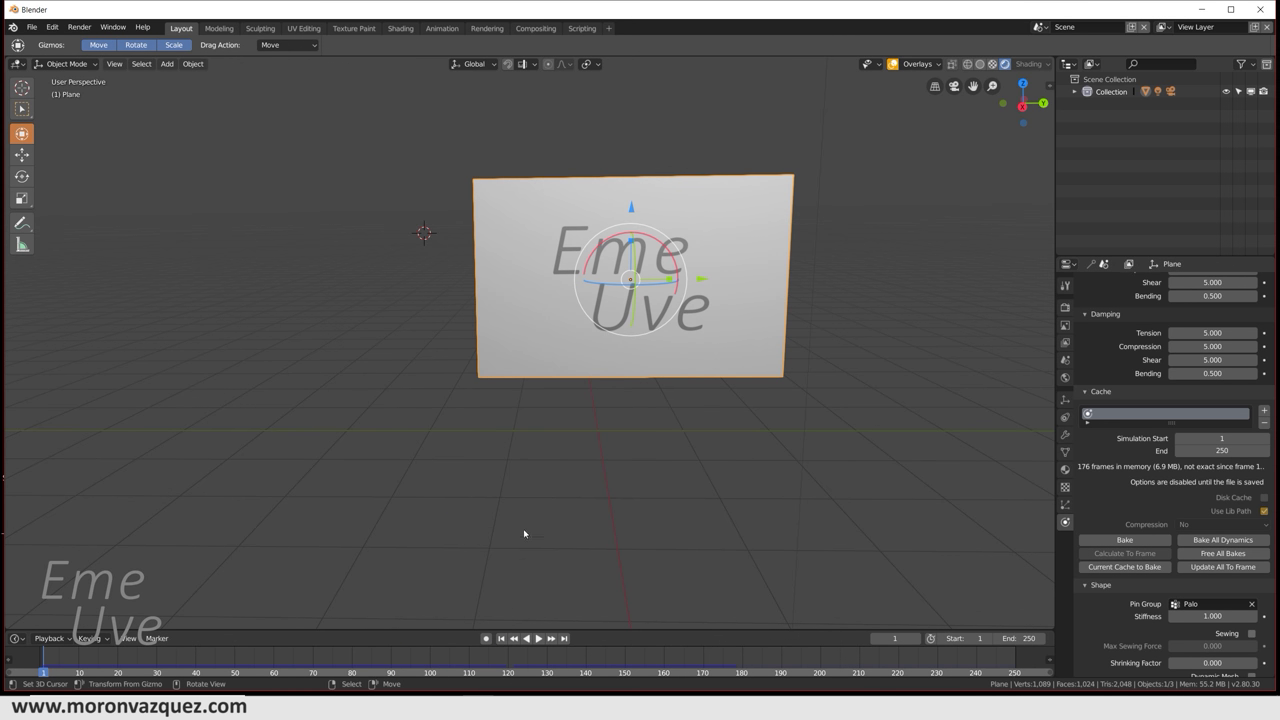
{"action": "middle_click_drag", "start_coordinate": [560, 487], "coordinate": [608, 486], "text": "shift"}
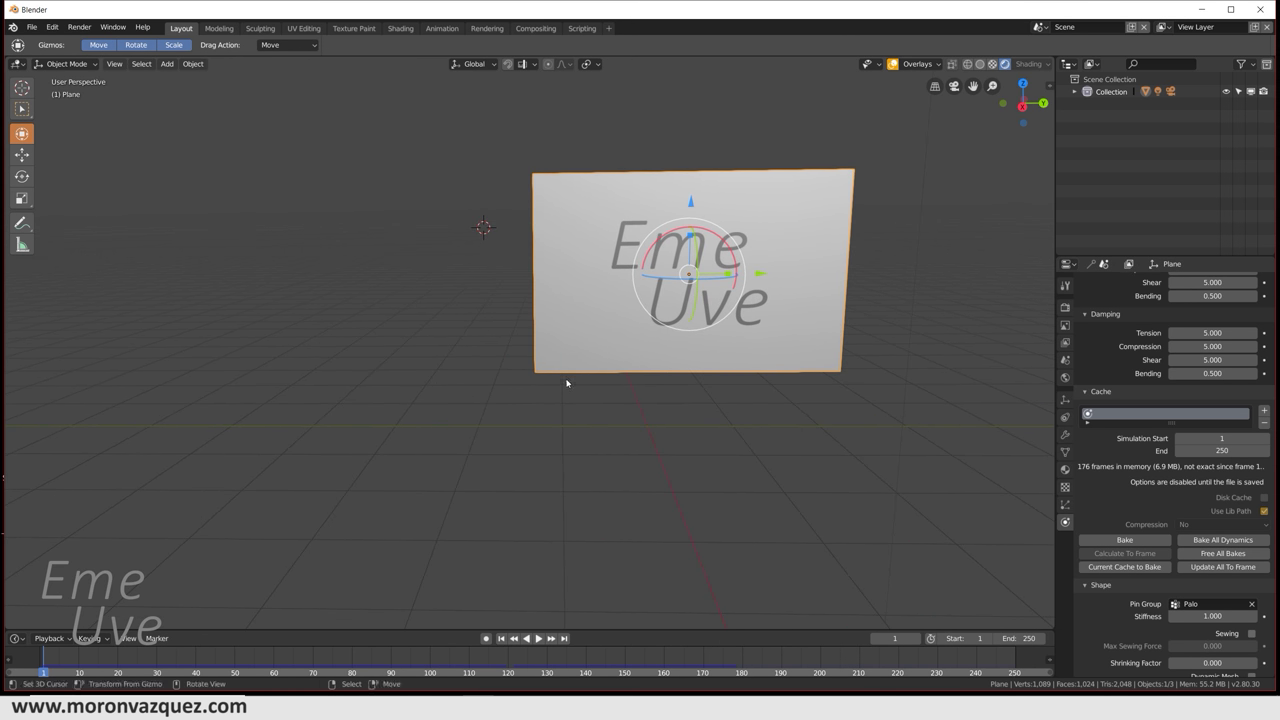
- Add a cylinder, shrink it, and stretch it along Z into a tall pole
{"action": "key", "text": "shift+a"}
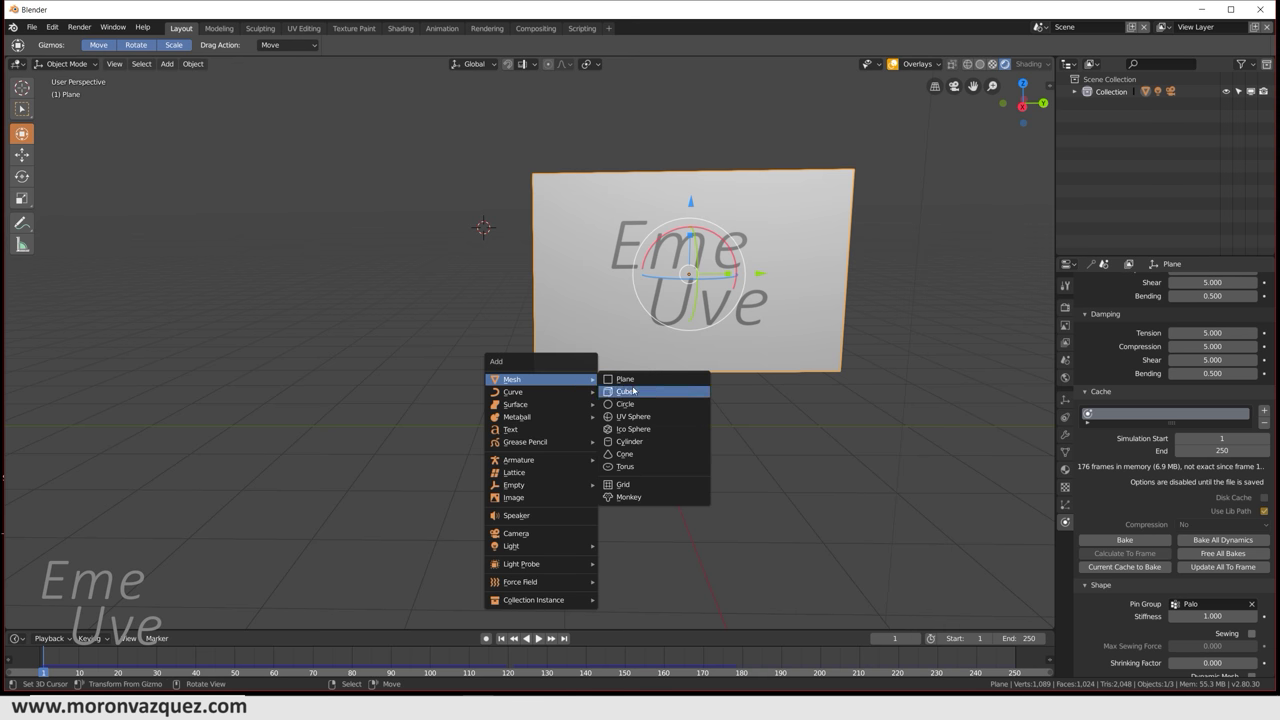
{"action": "left_click", "coordinate": [640, 448]}
{"action": "key", "text": "s"}
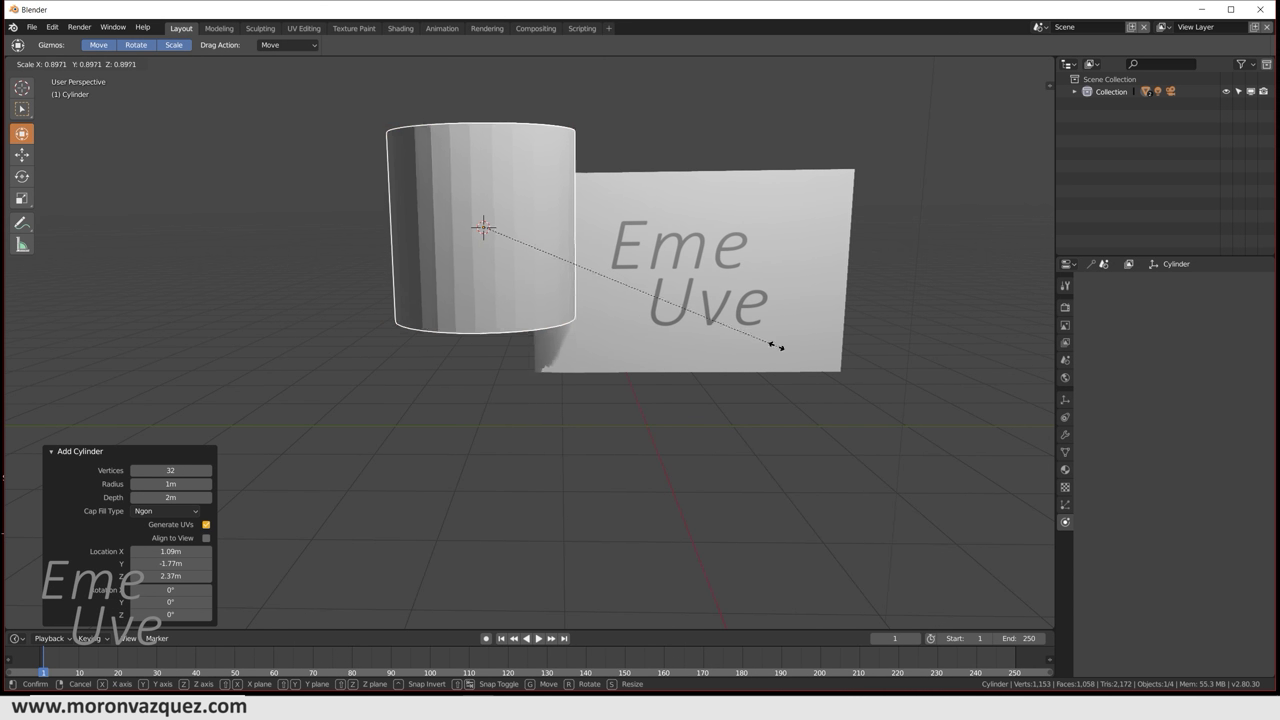
{"action": "left_click", "coordinate": [493, 197]}
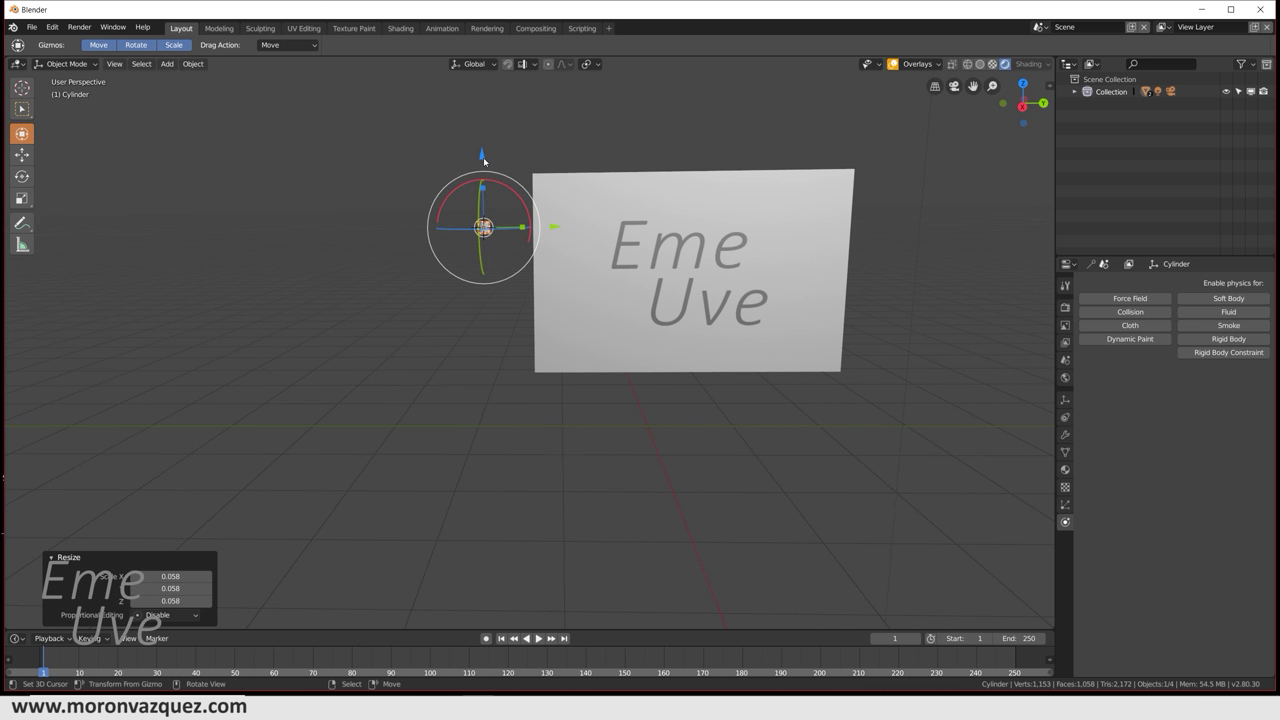
{"action": "key", "text": "s"}
{"action": "key", "text": "z"}
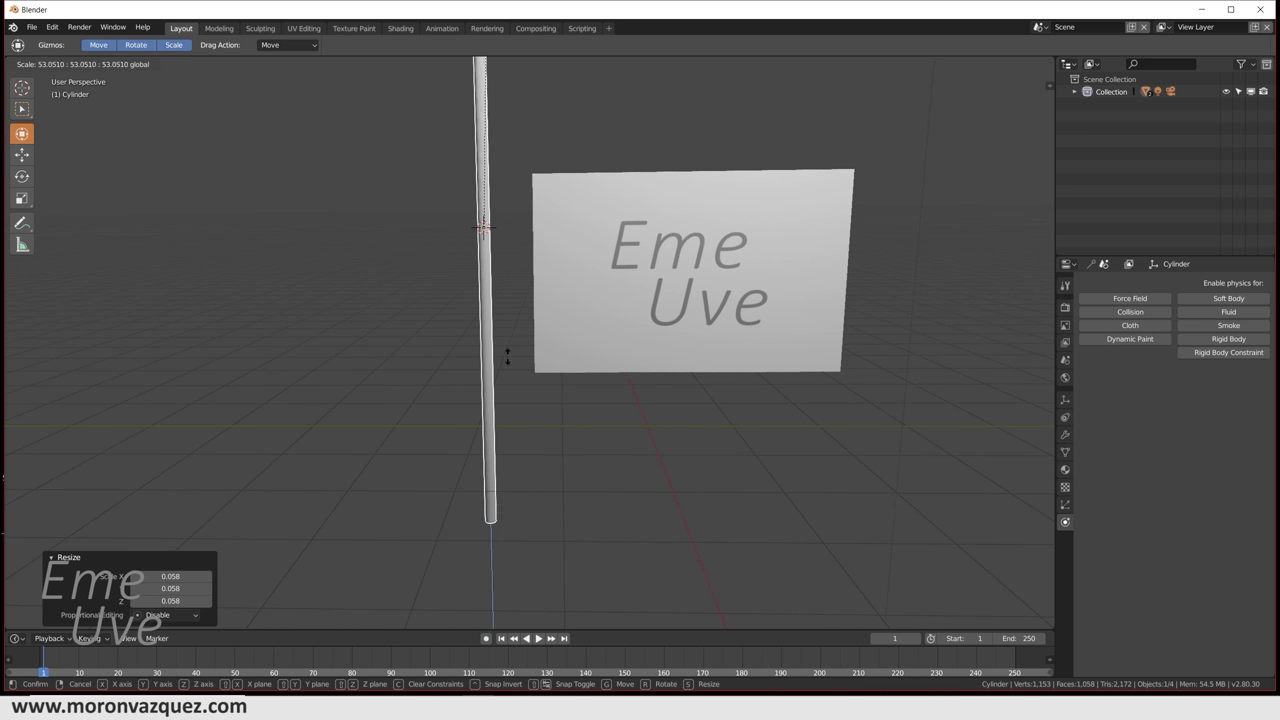
{"action": "left_click", "coordinate": [508, 354]}
- Lower the pole and shift it 0.455 m along Y to meet the flag's edge
{"action": "scroll", "coordinate": [540, 360], "scroll_direction": "down", "scroll_amount": 3}
{"action": "mouse_move", "coordinate": [543, 360]}
{"action": "middle_mouse_down"}
{"action": "mouse_move", "coordinate": [620, 369]}
{"action": "mouse_move", "coordinate": [674, 354]}
{"action": "mouse_move", "coordinate": [655, 356]}
{"action": "middle_mouse_up"}
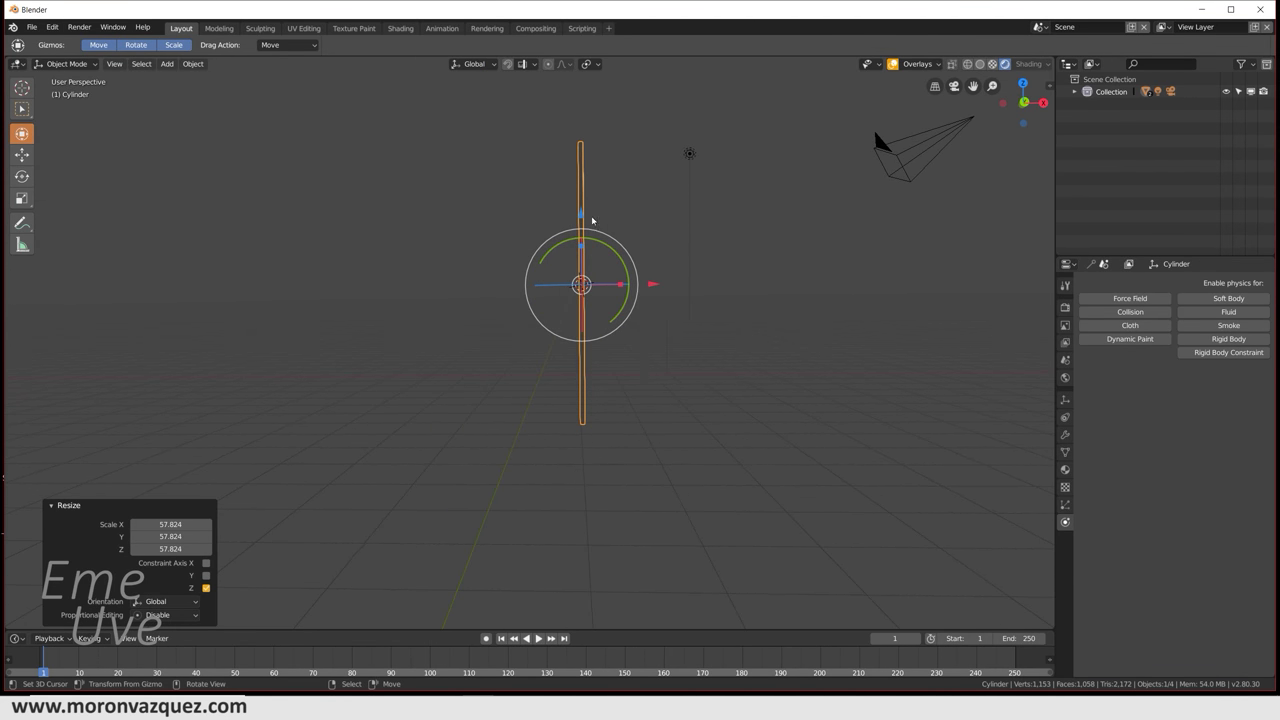
{"action": "key", "text": "g"}
{"action": "key", "text": "z"}
{"action": "left_click", "coordinate": [597, 314]}
{"action": "middle_click_drag", "start_coordinate": [597, 314], "coordinate": [583, 390]}
{"action": "key", "text": "g"}
{"action": "key", "text": "y"}
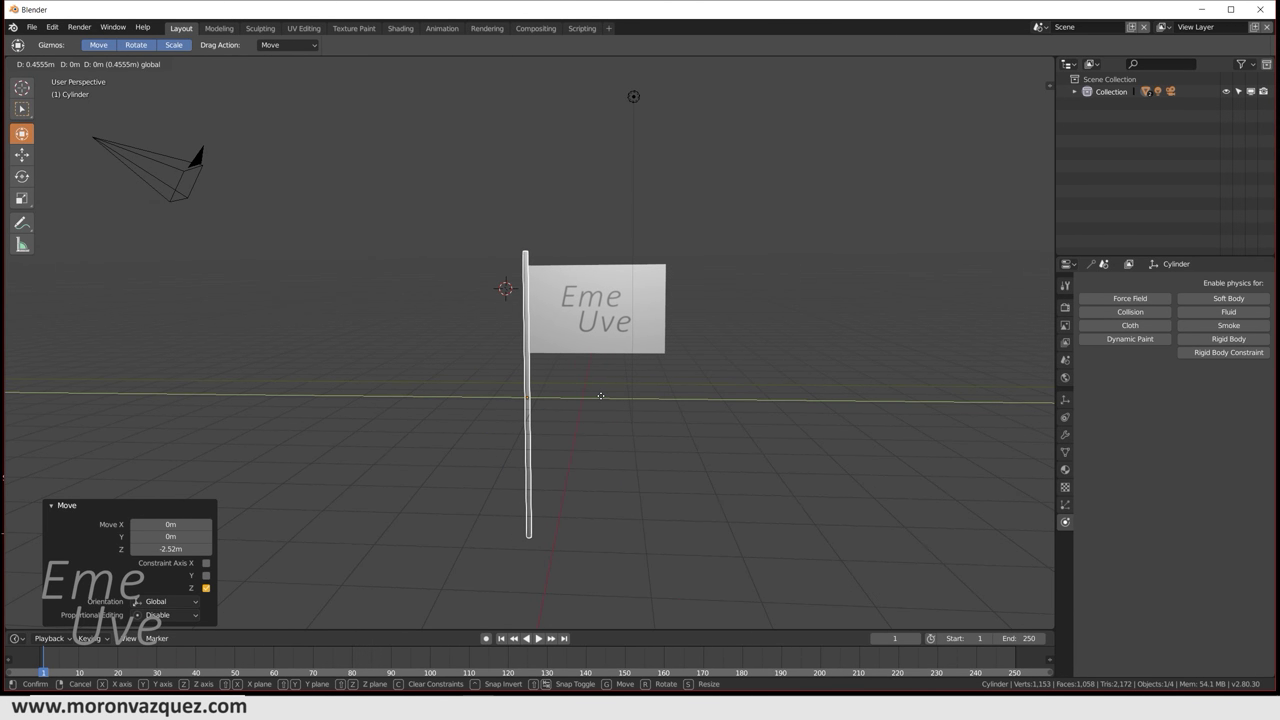
{"action": "left_click", "coordinate": [604, 398]}
- Check the pole in front and right side views and lower it 0.168 m
{"action": "scroll", "coordinate": [637, 412], "scroll_direction": "up", "scroll_amount": 1}
{"action": "scroll", "coordinate": [619, 421], "scroll_direction": "up", "scroll_amount": 5}
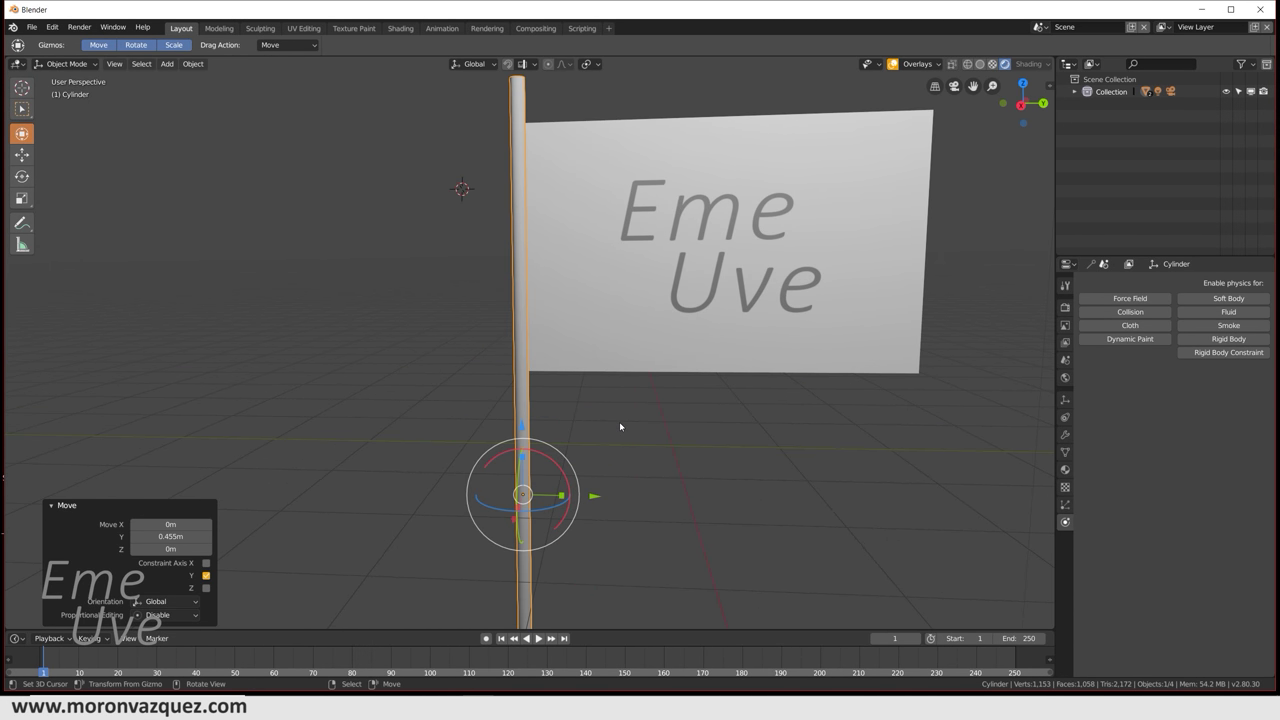
{"action": "key", "text": "KP_1"}
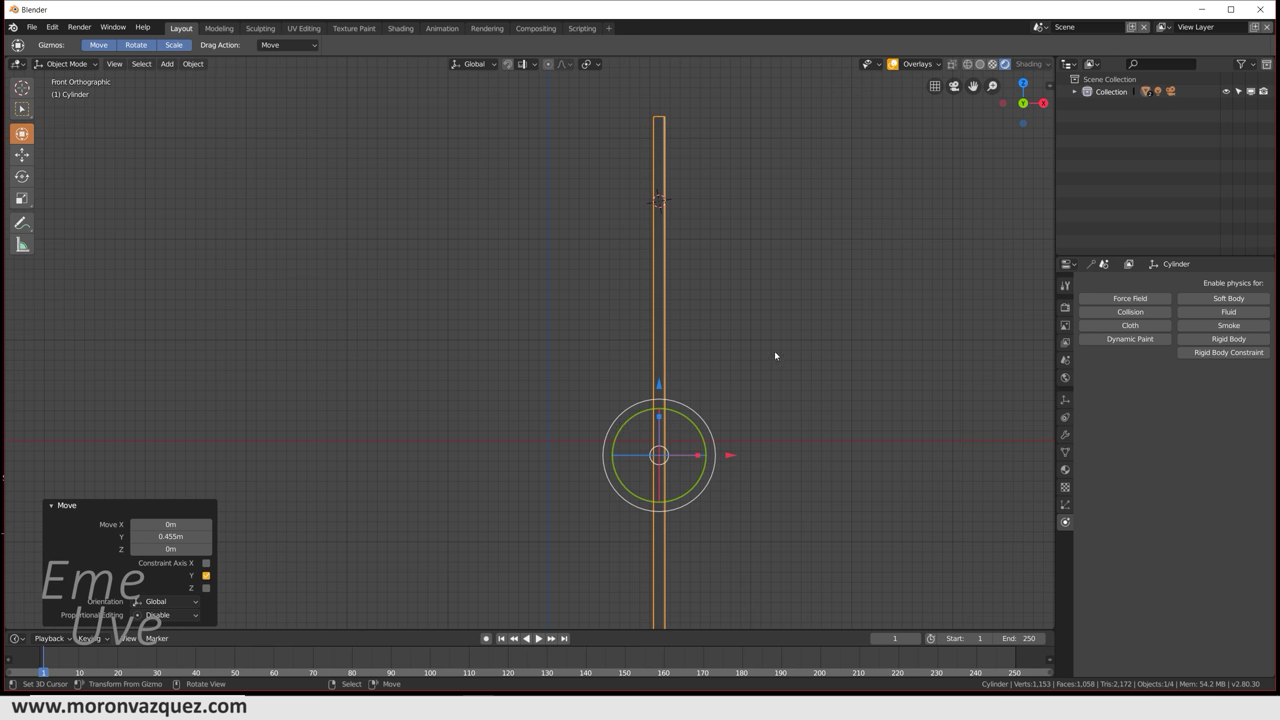
{"action": "key", "text": "KP_3"}
{"action": "key", "text": "g"}
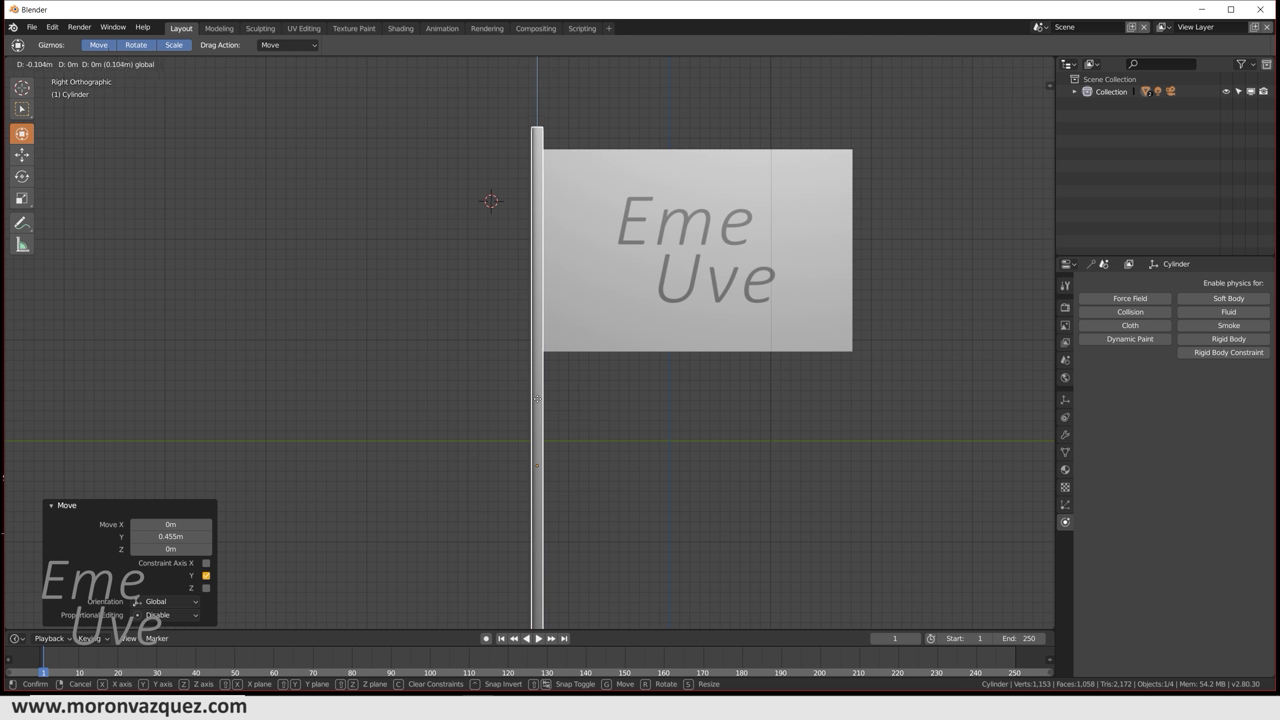
{"action": "key", "text": "z"}
{"action": "left_click", "coordinate": [536, 374]}
{"action": "scroll", "coordinate": [552, 251], "scroll_direction": "down", "scroll_amount": 2}
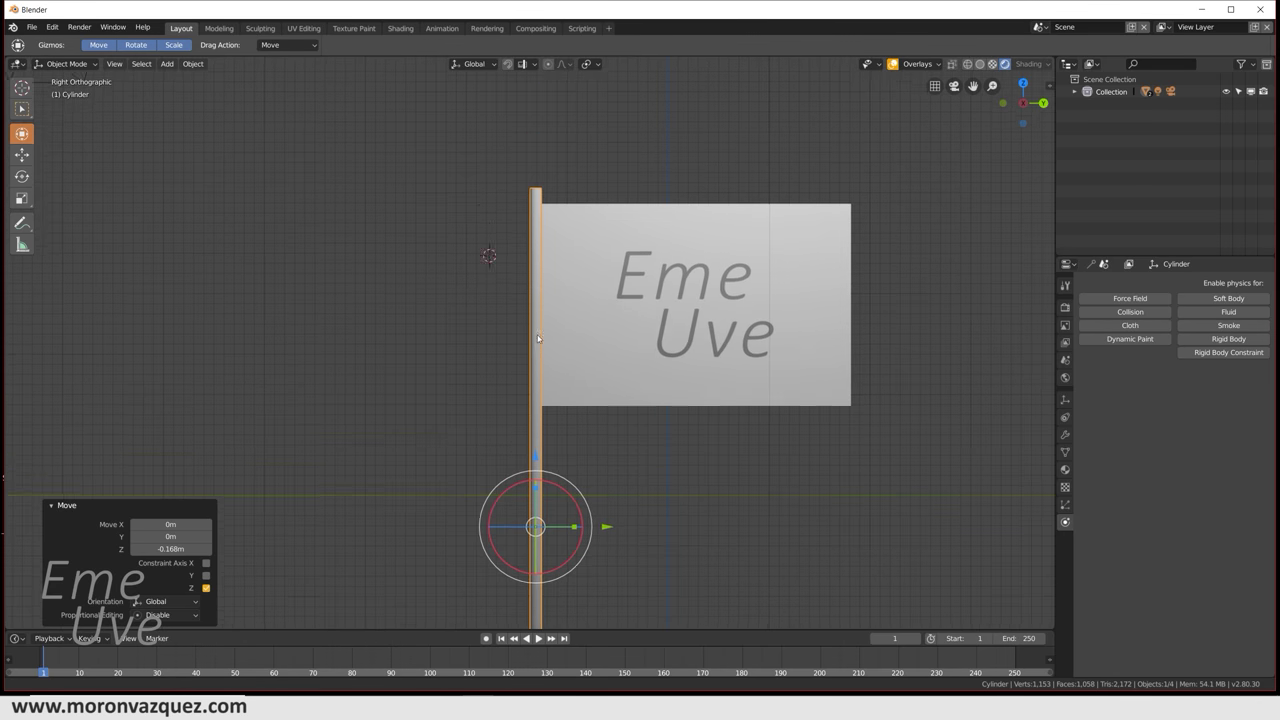
{"action": "scroll", "coordinate": [542, 354], "scroll_direction": "up", "scroll_amount": 4}
{"action": "scroll", "coordinate": [541, 262], "scroll_direction": "up", "scroll_amount": 2}
{"action": "middle_click_drag", "start_coordinate": [542, 262], "coordinate": [540, 297]}
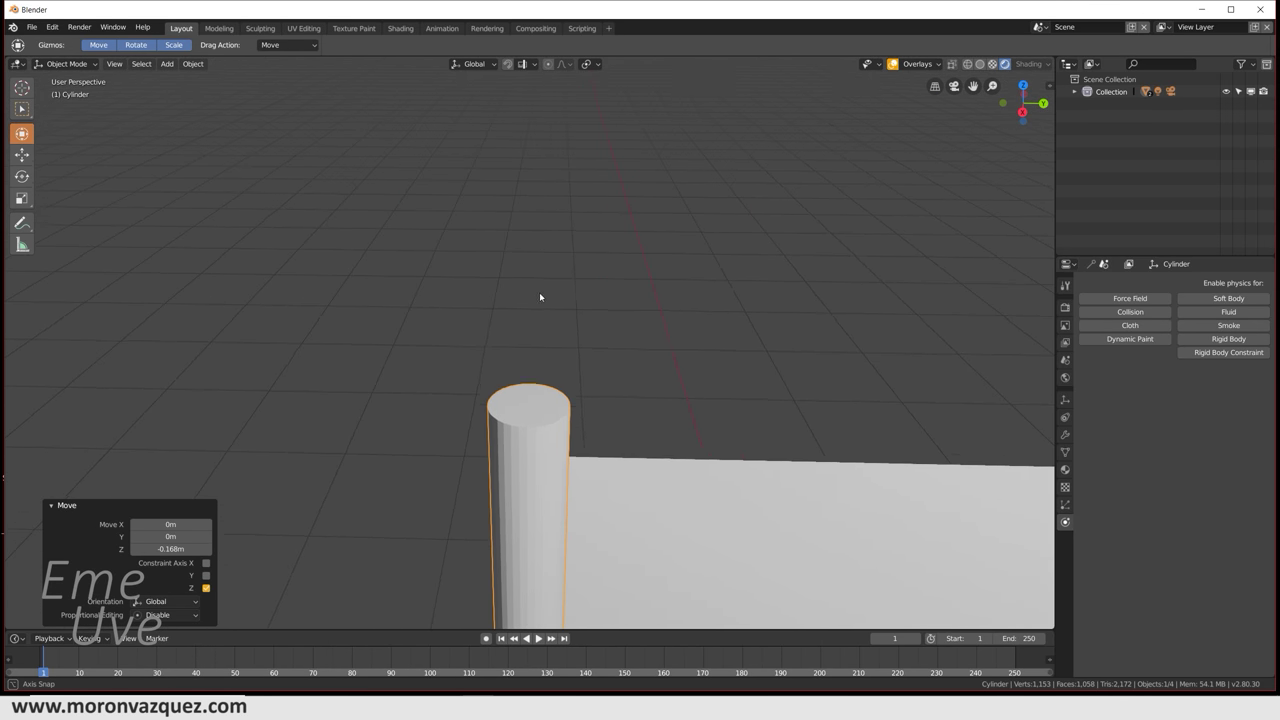
- In Edit Mode with face select, select only the pole's top face
{"action": "left_click", "coordinate": [67, 63]}
{"action": "left_click", "coordinate": [55, 90]}
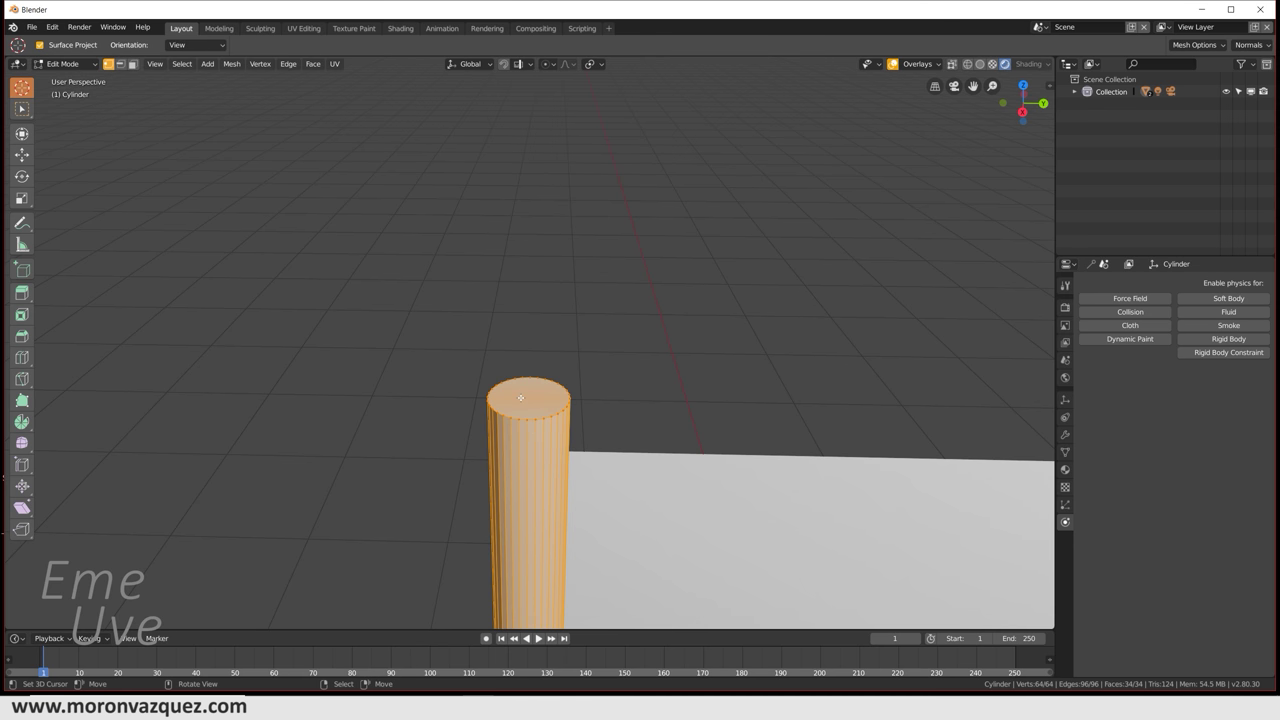
{"action": "left_click", "coordinate": [520, 398]}
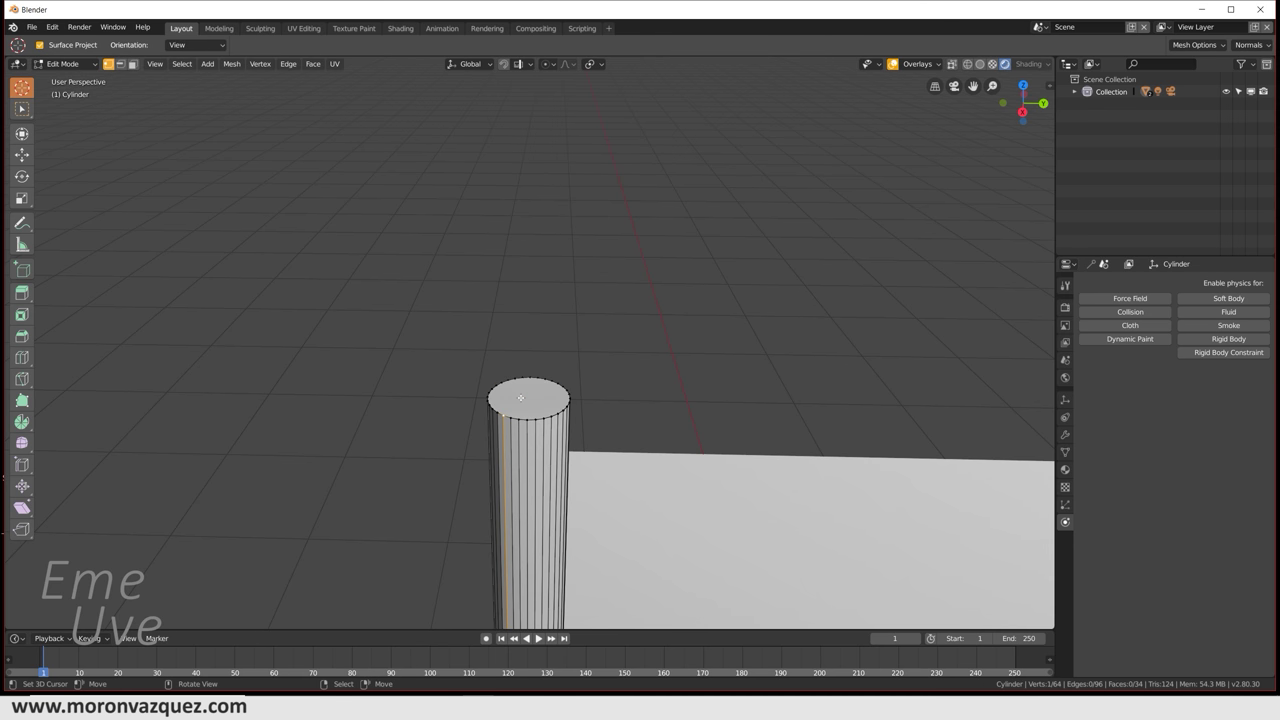
{"action": "left_click", "coordinate": [132, 64]}
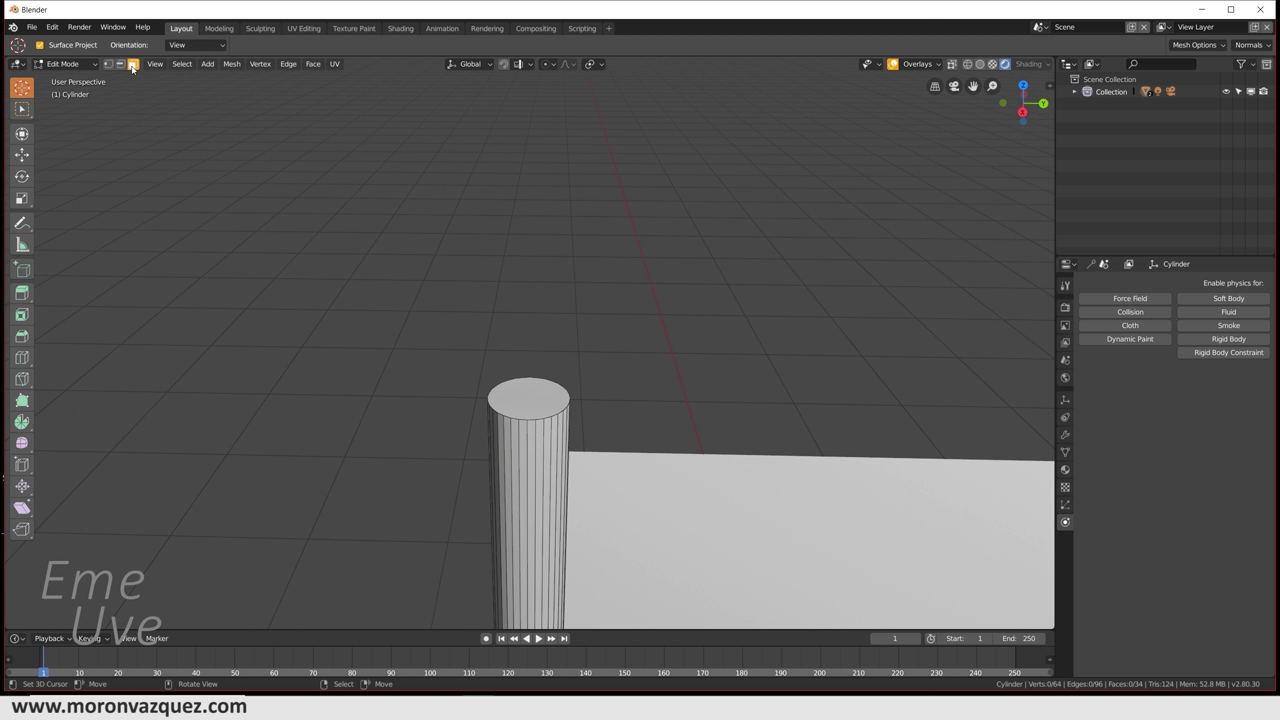
{"action": "left_click", "coordinate": [501, 390]}
- Extrude the top face scaled 1.295, raise it 0.0369 m, and return to Object Mode
{"action": "key", "text": "e"}
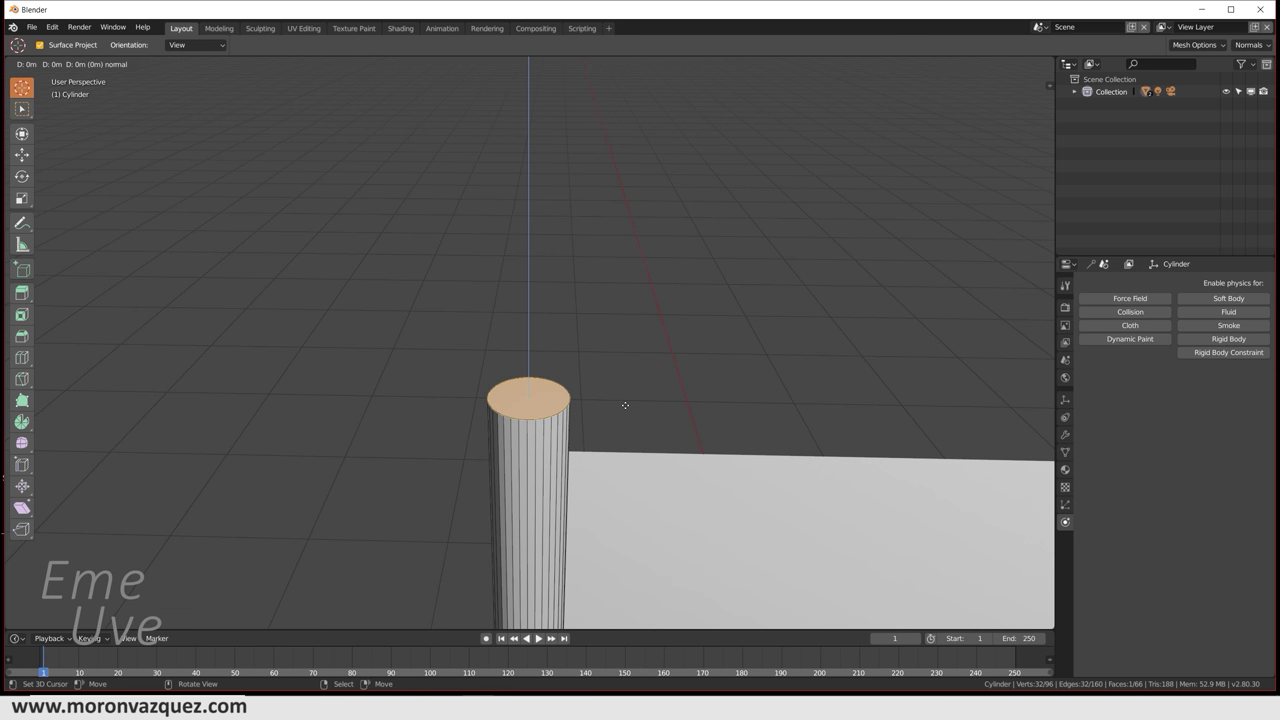
{"action": "key", "text": "s"}
{"action": "left_click", "coordinate": [655, 407]}
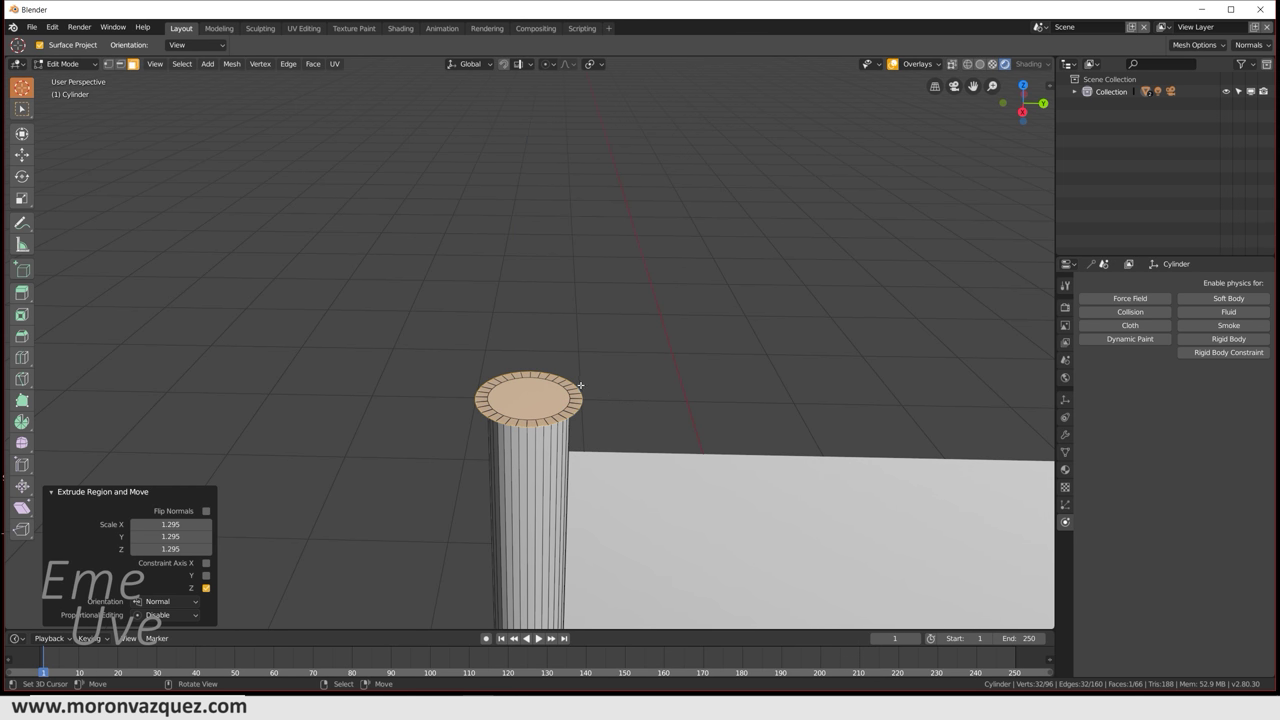
{"action": "key", "text": "e"}
{"action": "left_click", "coordinate": [591, 362]}
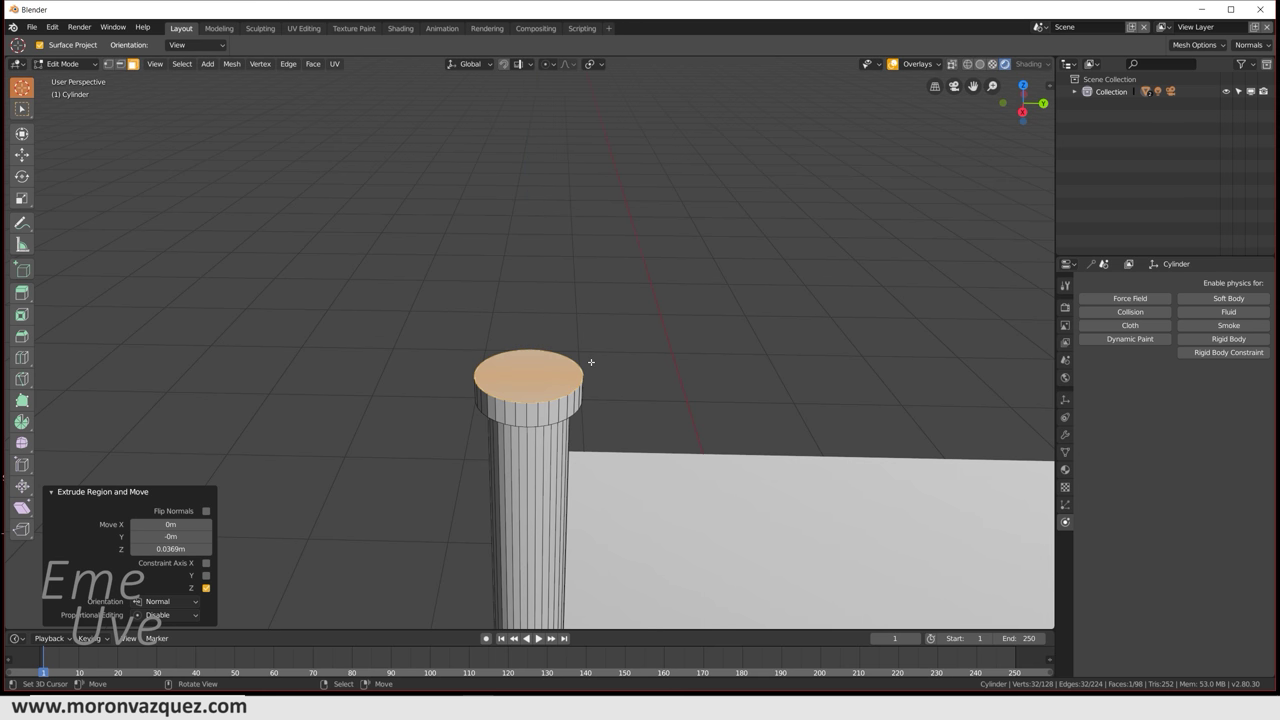
{"action": "middle_click_drag", "start_coordinate": [664, 441], "coordinate": [641, 413]}
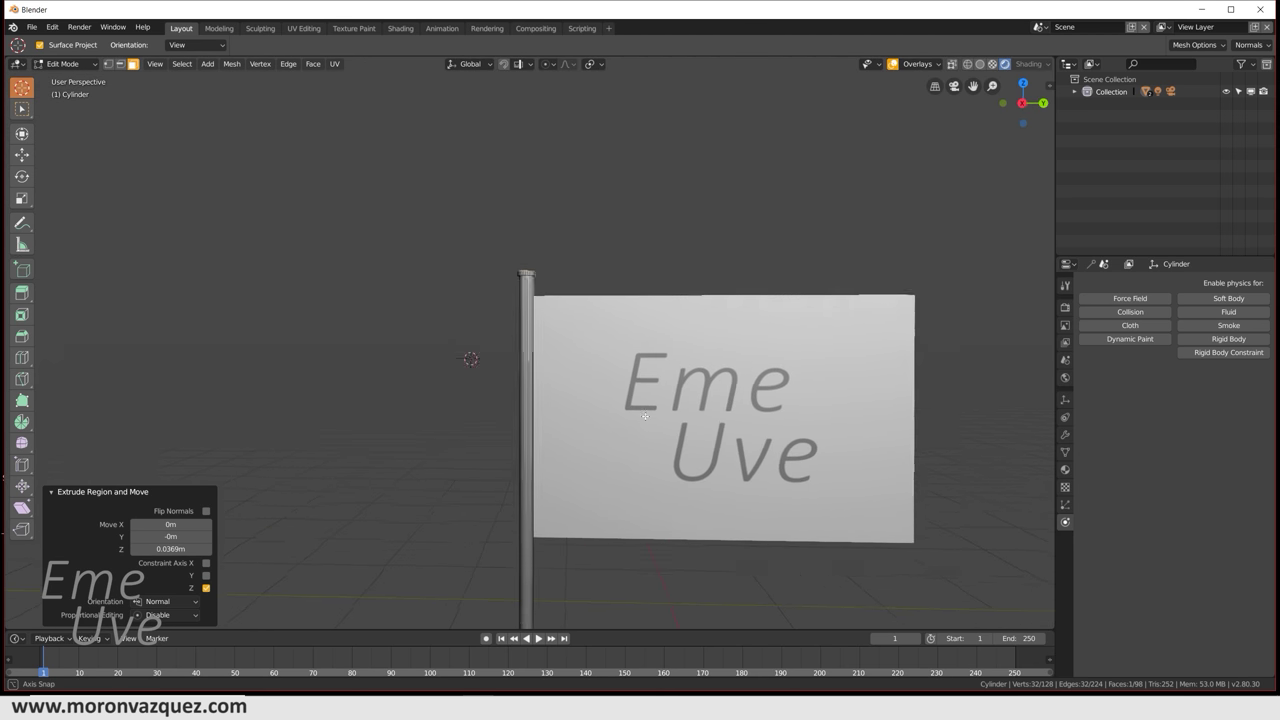
{"action": "scroll", "coordinate": [587, 388], "scroll_direction": "up", "scroll_amount": 3}
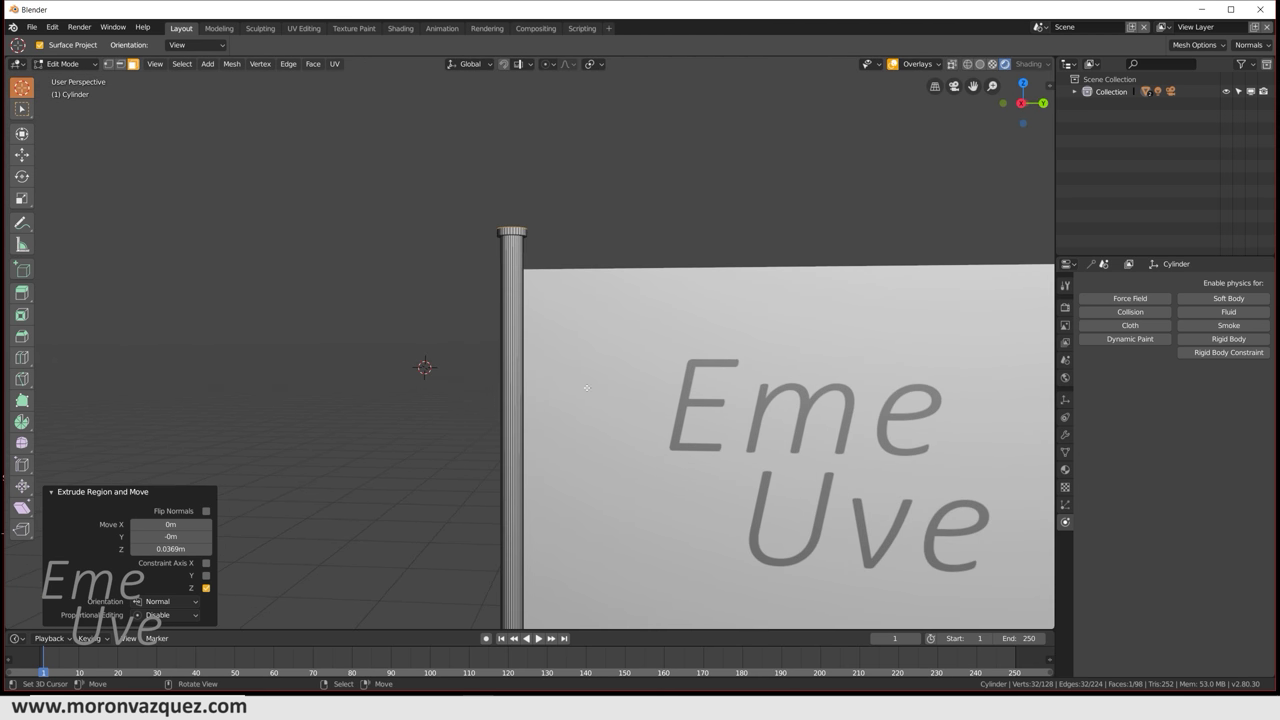
{"action": "left_click", "coordinate": [66, 64]}
{"action": "left_click", "coordinate": [66, 79]}
{"action": "scroll", "coordinate": [672, 328], "scroll_direction": "down", "scroll_amount": 2}
{"action": "scroll", "coordinate": [656, 467], "scroll_direction": "down", "scroll_amount": 2}
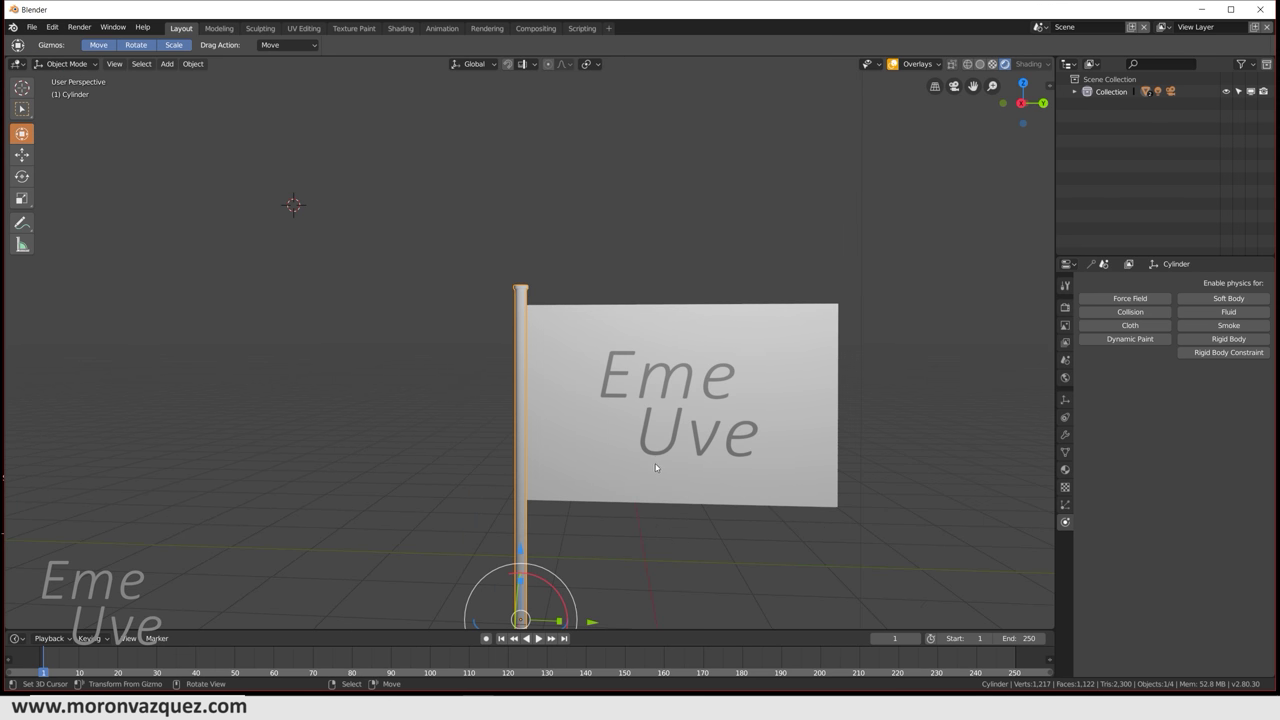
{"action": "middle_click_drag", "start_coordinate": [656, 467], "coordinate": [631, 277], "text": "shift"}
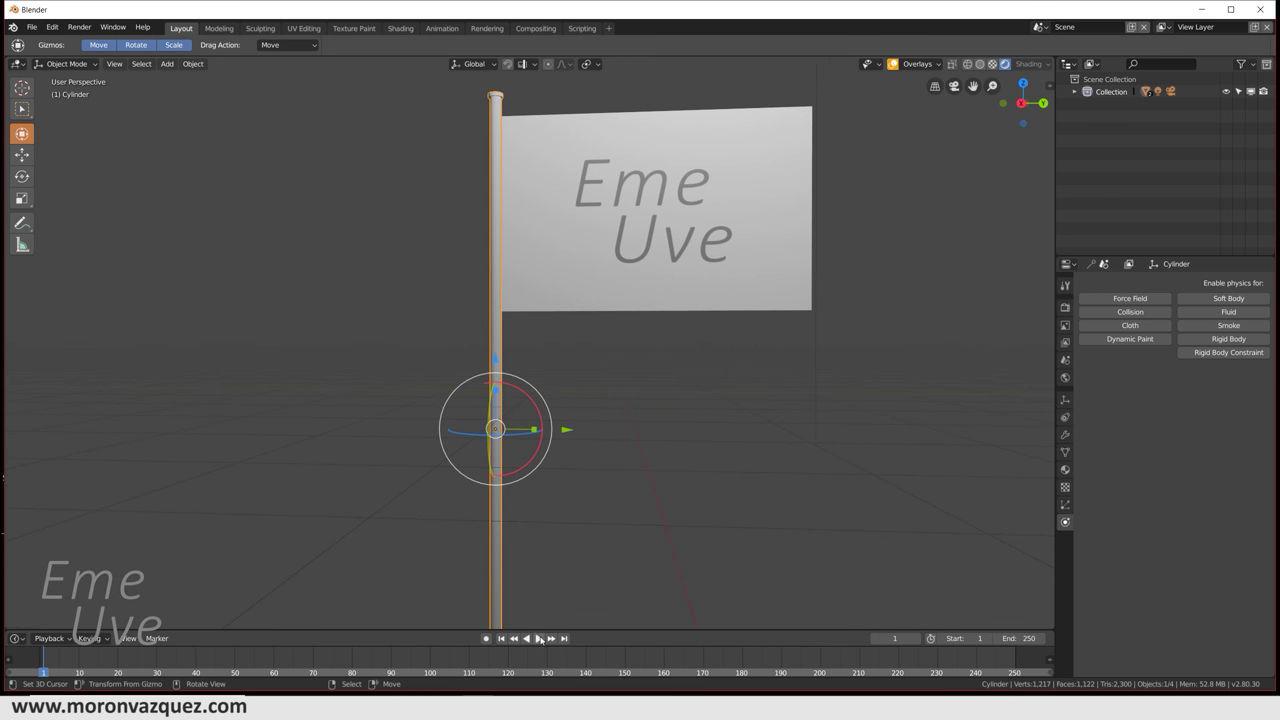
{"action": "left_click", "coordinate": [538, 638]}
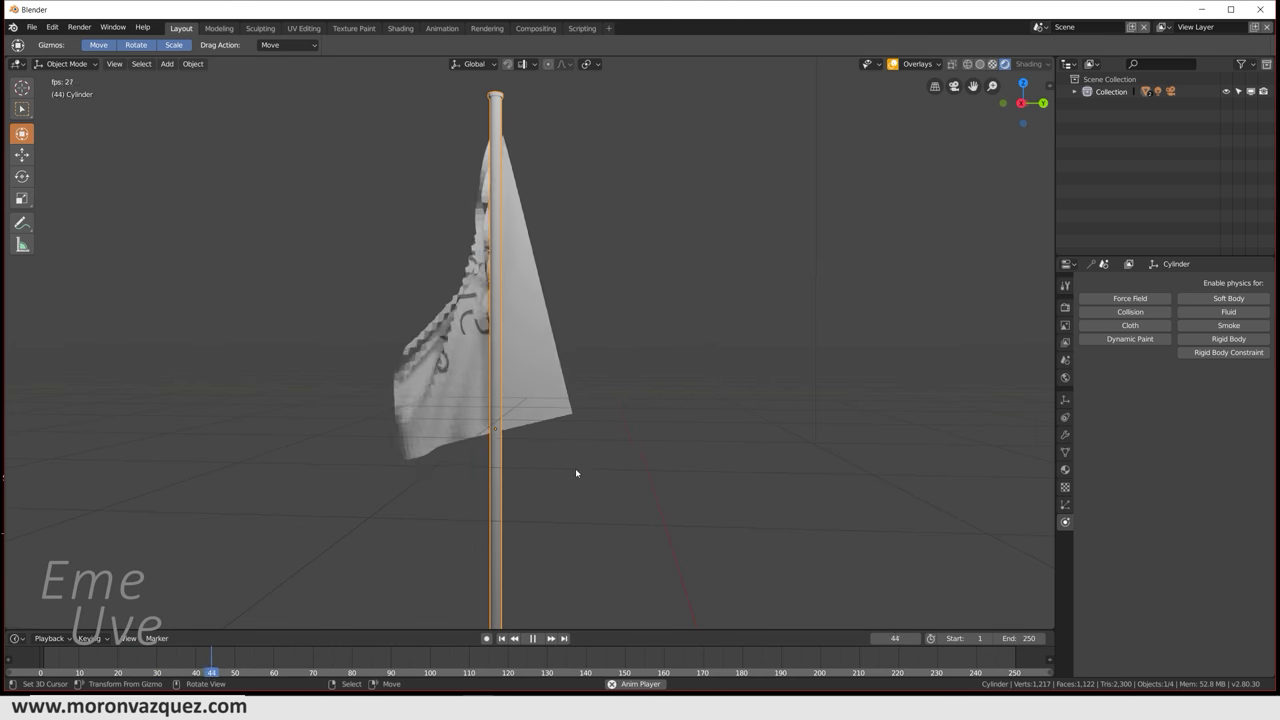
{"action": "mouse_move", "coordinate": [575, 468]}
{"action": "middle_mouse_down"}
{"action": "mouse_move", "coordinate": [684, 475]}
{"action": "mouse_move", "coordinate": [540, 479]}
{"action": "mouse_move", "coordinate": [579, 481]}
{"action": "middle_mouse_up"}
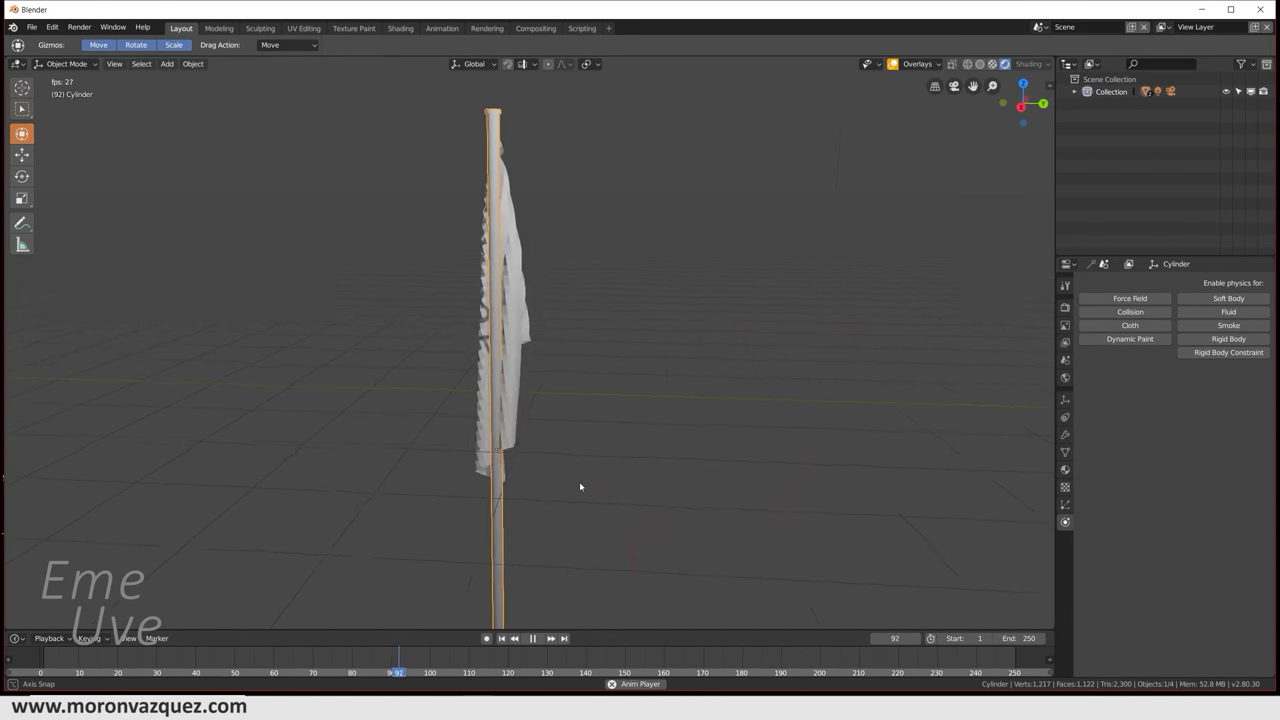
{"action": "scroll", "coordinate": [550, 420], "scroll_direction": "up", "scroll_amount": 6}
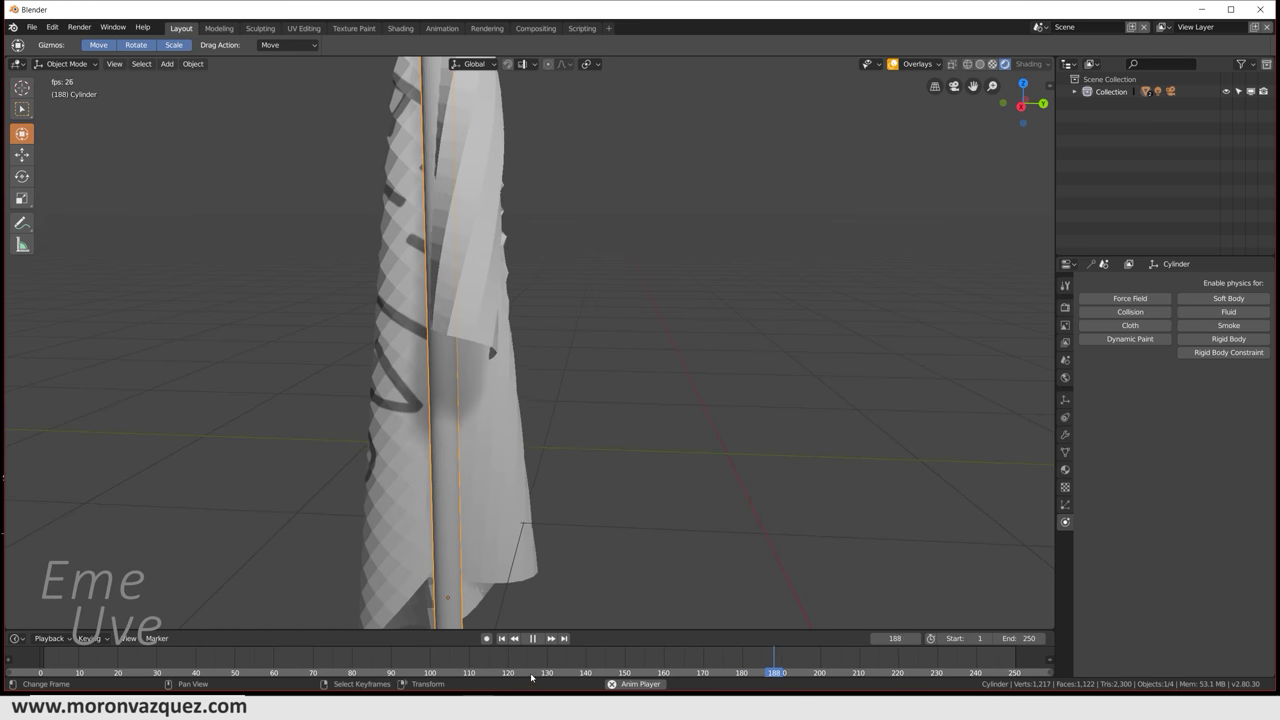
{"action": "left_click", "coordinate": [532, 638]}
{"action": "left_click", "coordinate": [501, 638]}
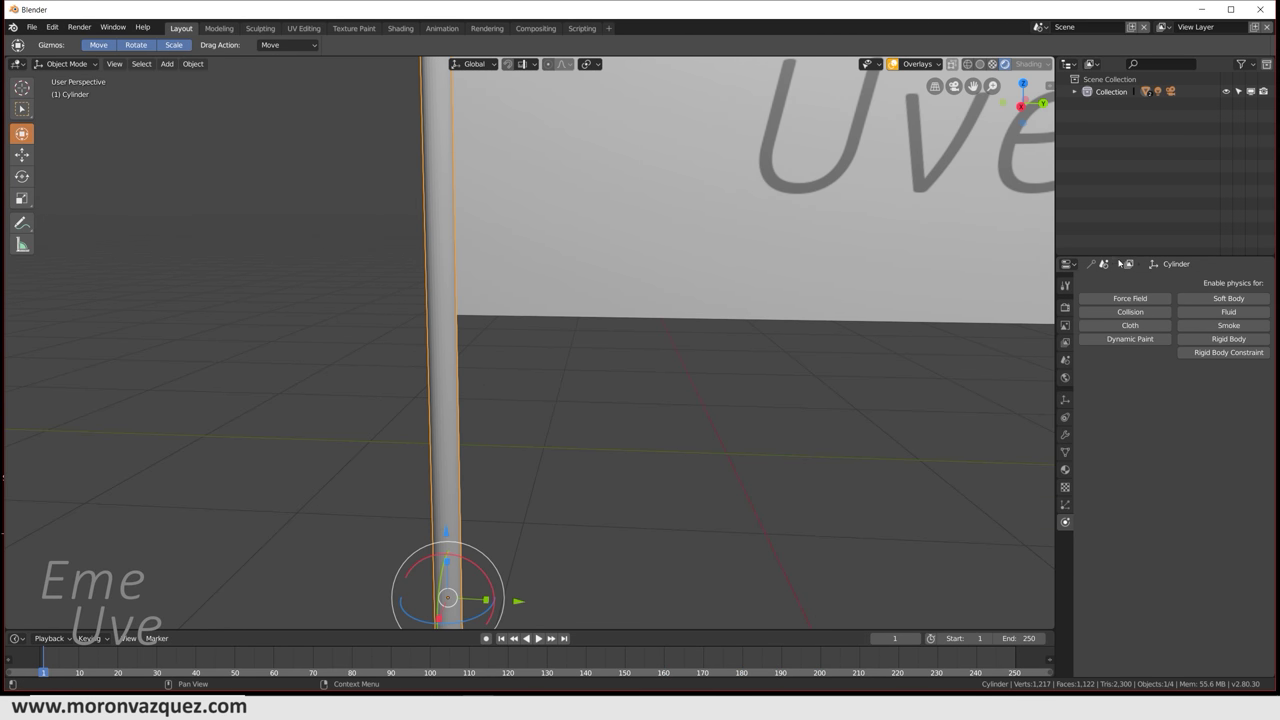
- Tick Self Collision under the flag plane's Cloth Collision settings
{"action": "left_click", "coordinate": [855, 221]}
{"action": "scroll", "coordinate": [855, 221], "scroll_direction": "down", "scroll_amount": 5}
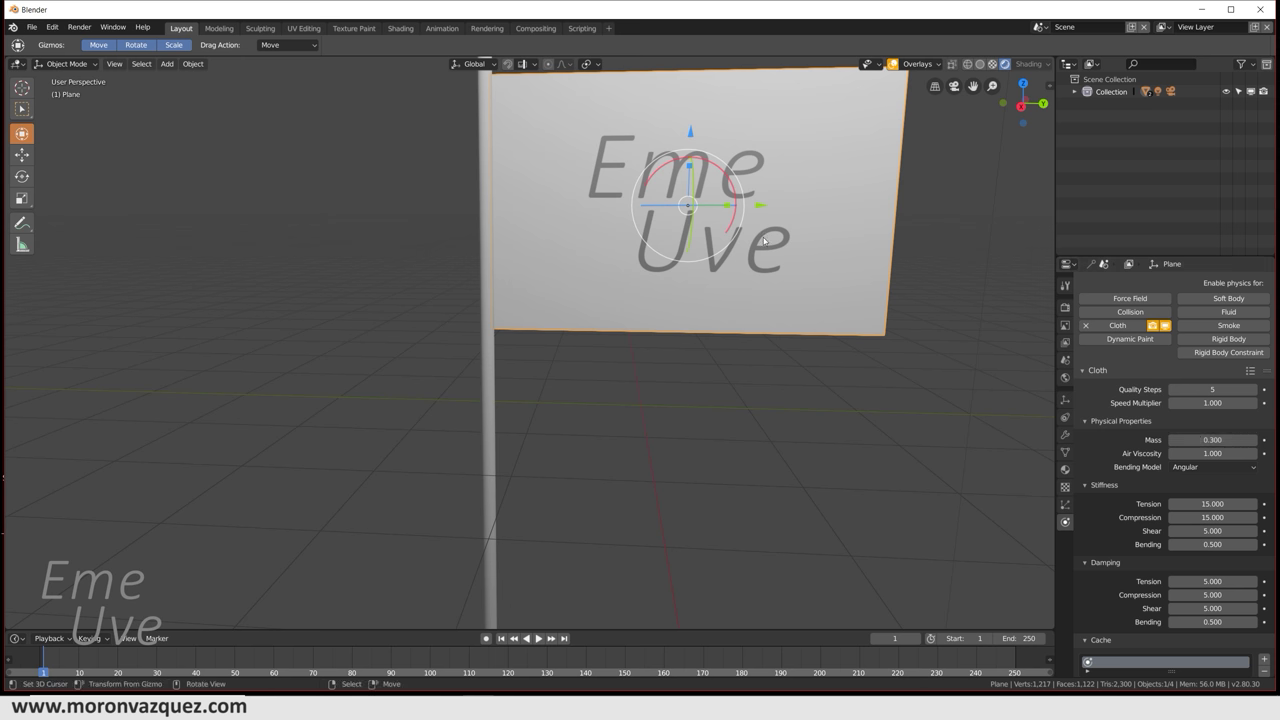
{"action": "scroll", "coordinate": [1157, 558], "scroll_direction": "down", "scroll_amount": 3}
{"action": "scroll", "coordinate": [1199, 556], "scroll_direction": "down", "scroll_amount": 1}
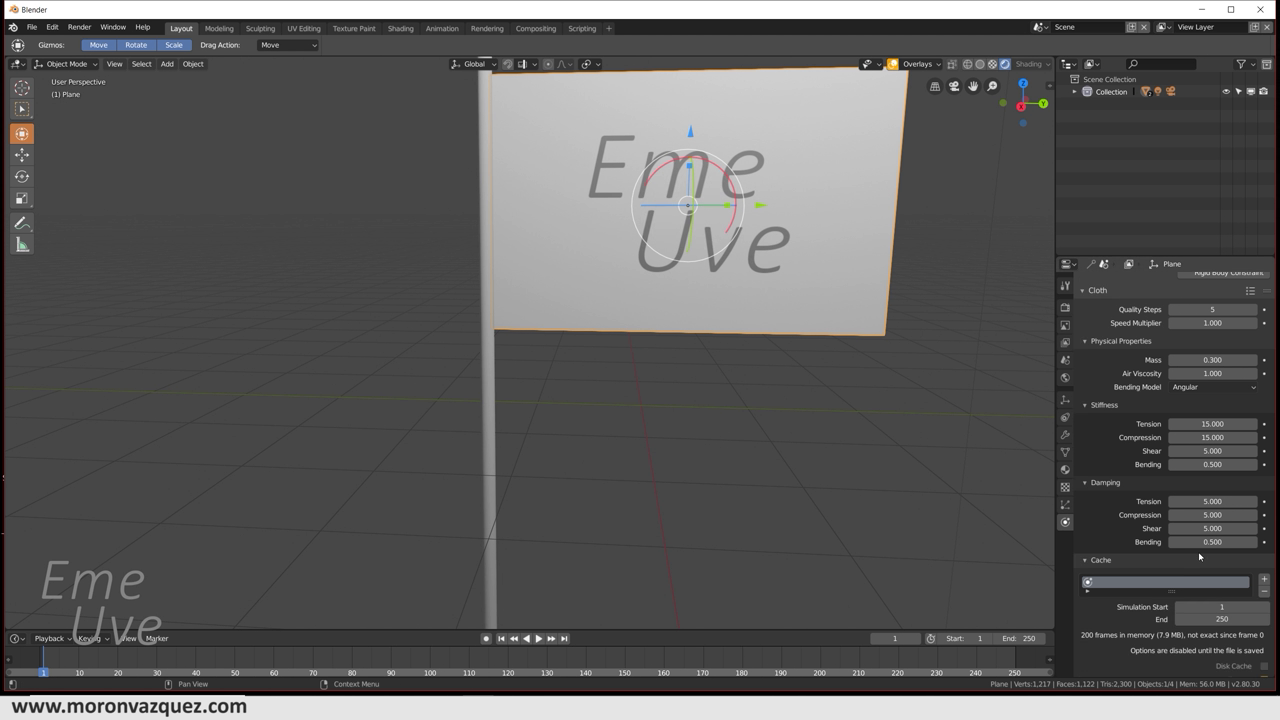
{"action": "scroll", "coordinate": [1197, 557], "scroll_direction": "up", "scroll_amount": 2}
{"action": "scroll", "coordinate": [1151, 540], "scroll_direction": "up", "scroll_amount": 2}
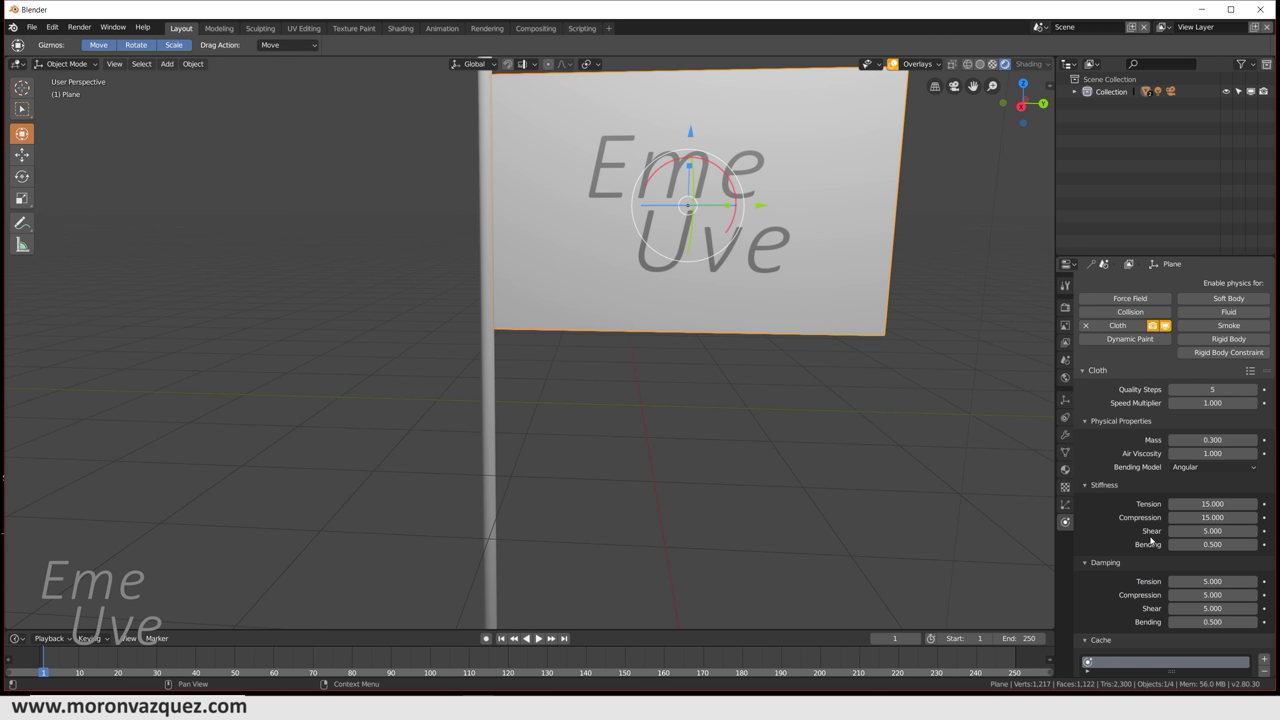
{"action": "scroll", "coordinate": [1150, 540], "scroll_direction": "down", "scroll_amount": 3}
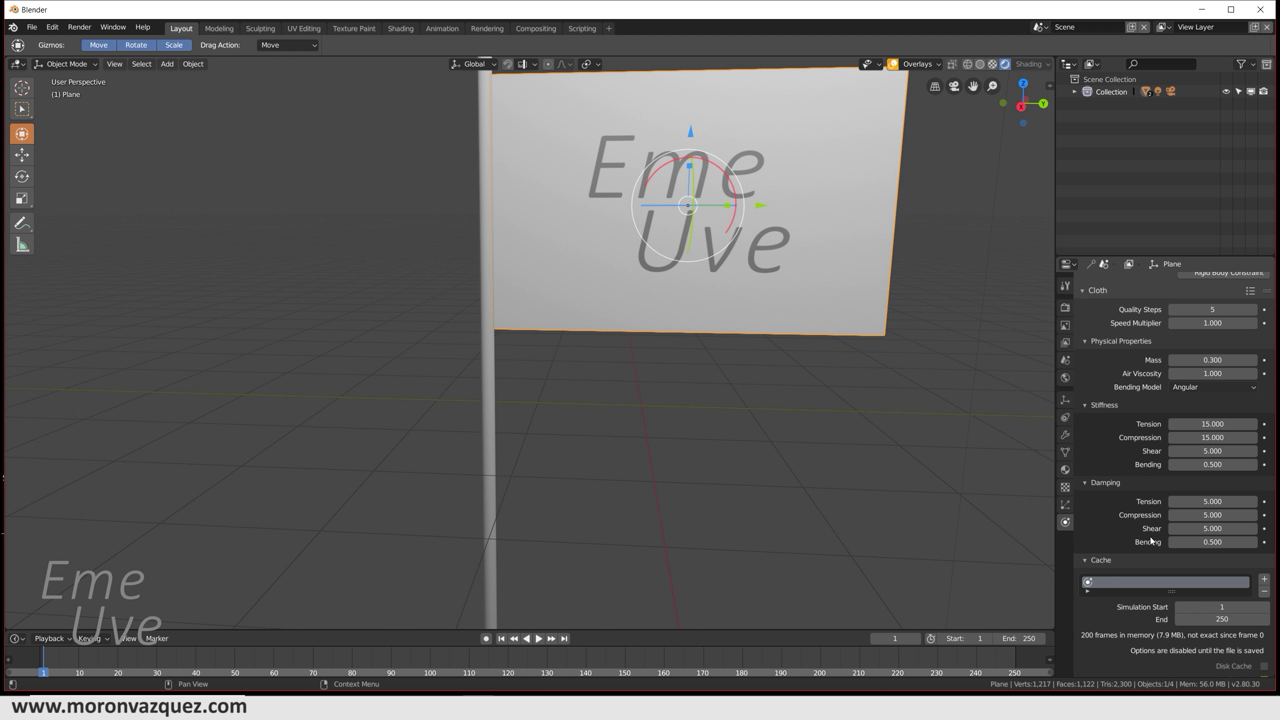
{"action": "scroll", "coordinate": [1150, 540], "scroll_direction": "down", "scroll_amount": 3}
{"action": "scroll", "coordinate": [1150, 540], "scroll_direction": "down", "scroll_amount": 3}
{"action": "scroll", "coordinate": [1150, 540], "scroll_direction": "down", "scroll_amount": 2}
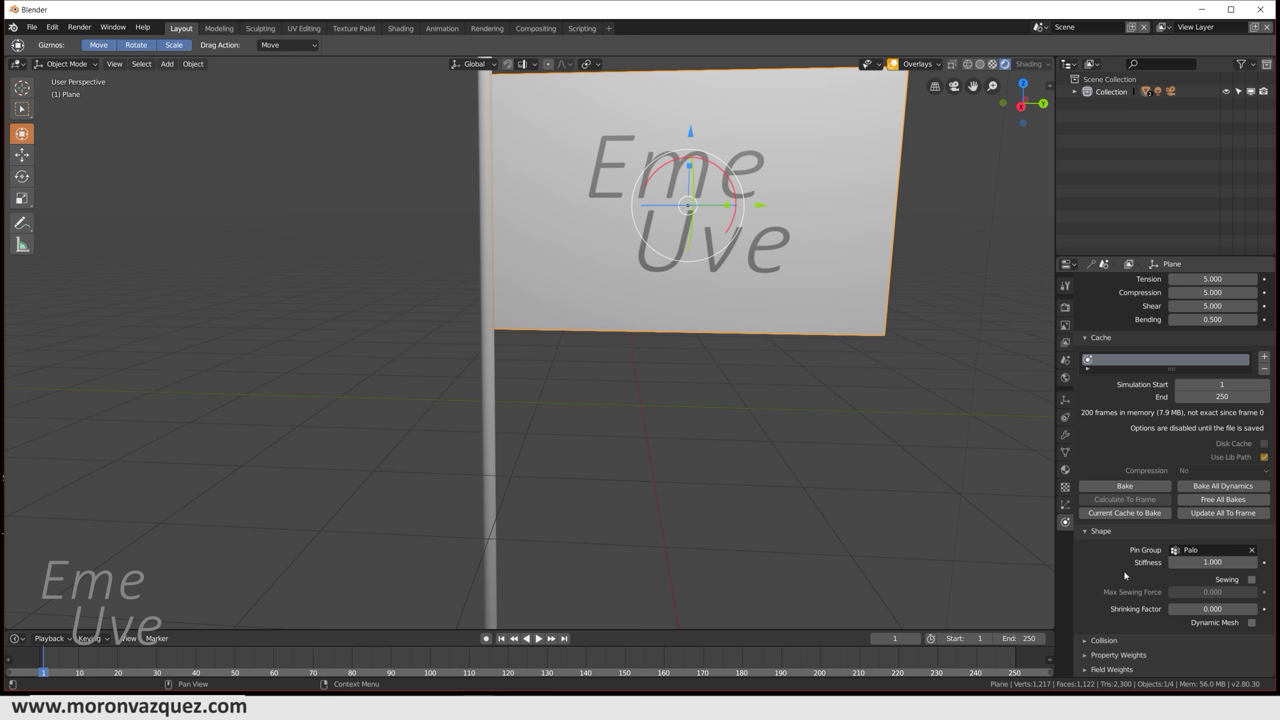
{"action": "left_click", "coordinate": [1086, 643]}
{"action": "scroll", "coordinate": [1095, 630], "scroll_direction": "down", "scroll_amount": 3}
{"action": "scroll", "coordinate": [1110, 600], "scroll_direction": "down", "scroll_amount": 2}
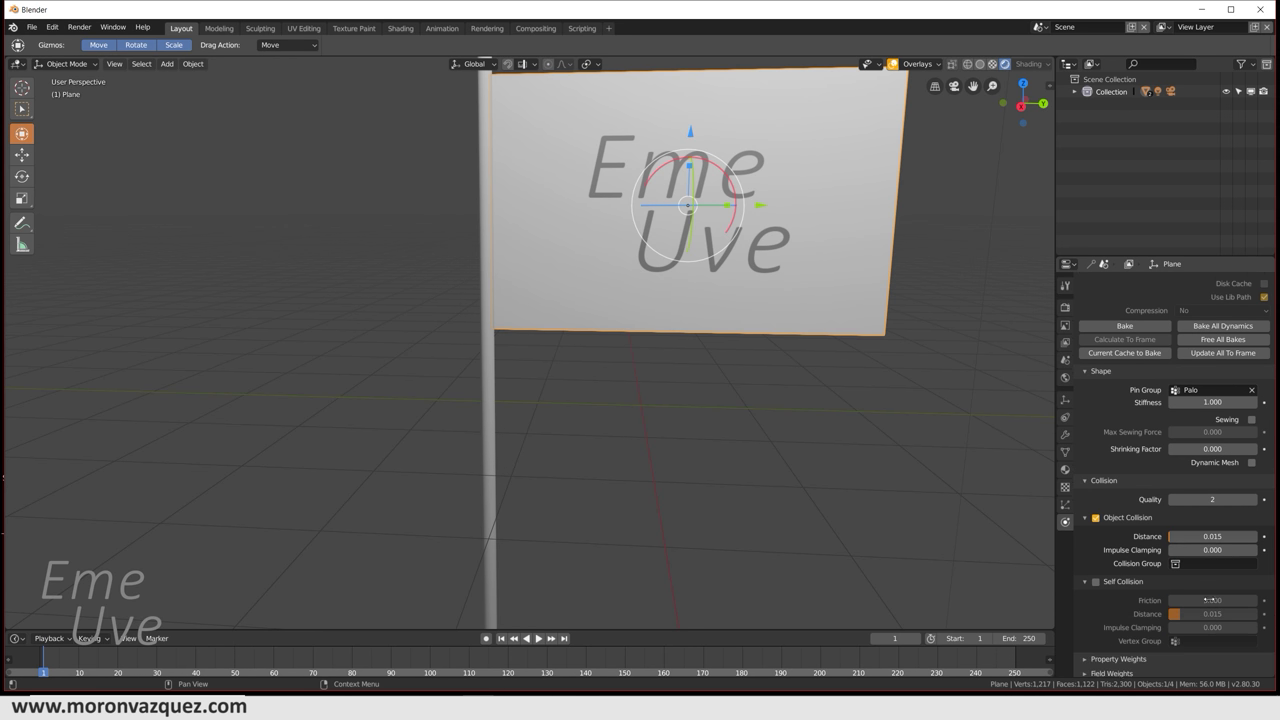
{"action": "scroll", "coordinate": [1122, 580], "scroll_direction": "down", "scroll_amount": 1}
{"action": "left_click", "coordinate": [1096, 578]}
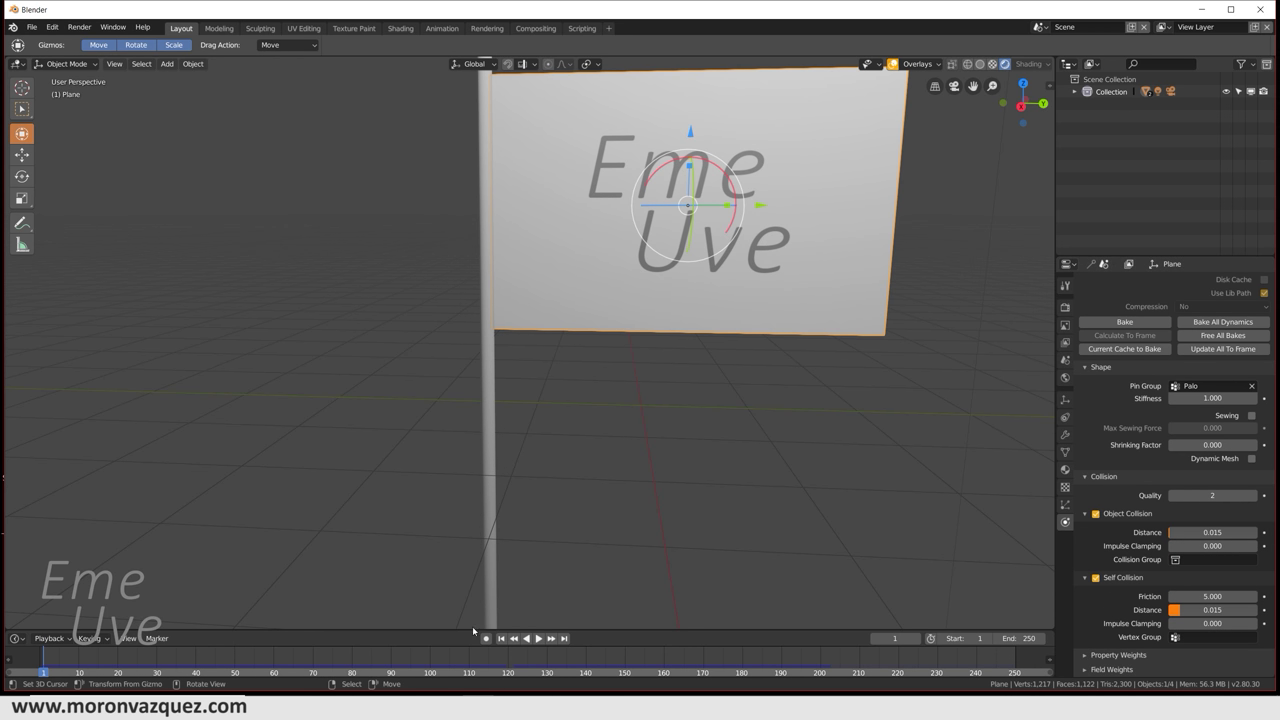
- Play the cloth simulation to test it, then stop and rewind to frame 1
{"action": "left_click", "coordinate": [539, 638]}
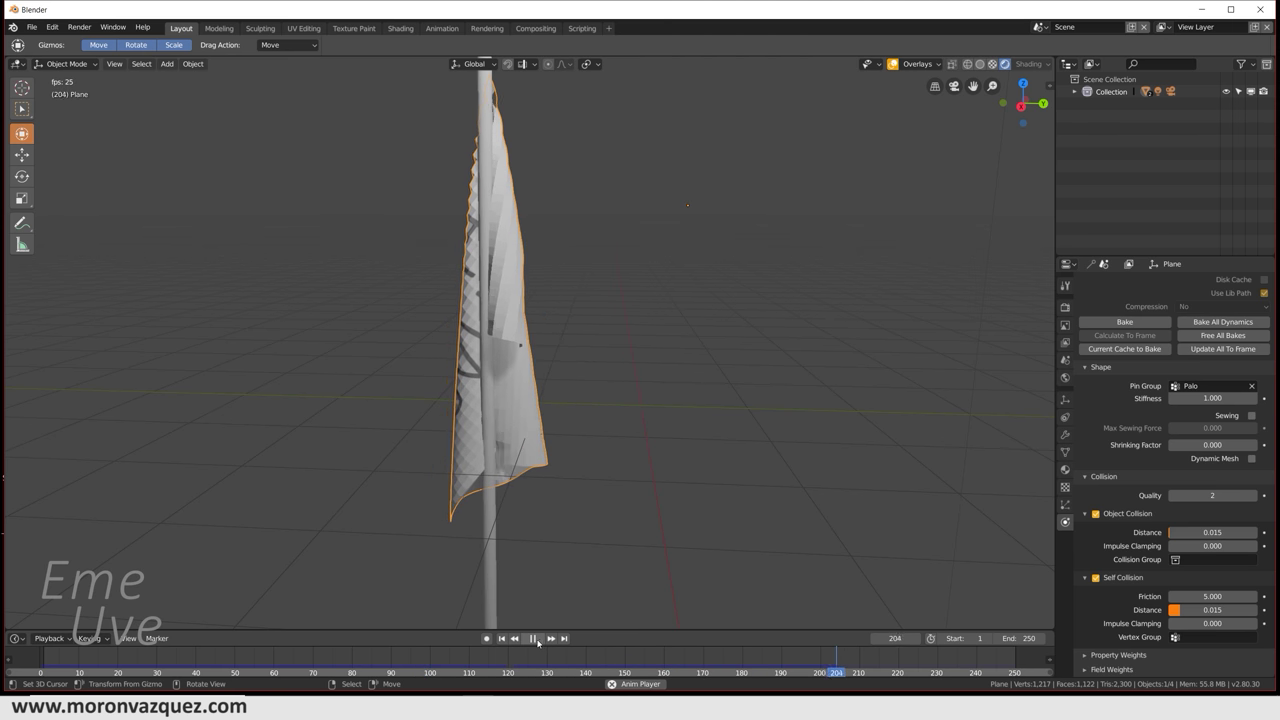
{"action": "left_click", "coordinate": [533, 640]}
{"action": "left_click", "coordinate": [501, 638]}
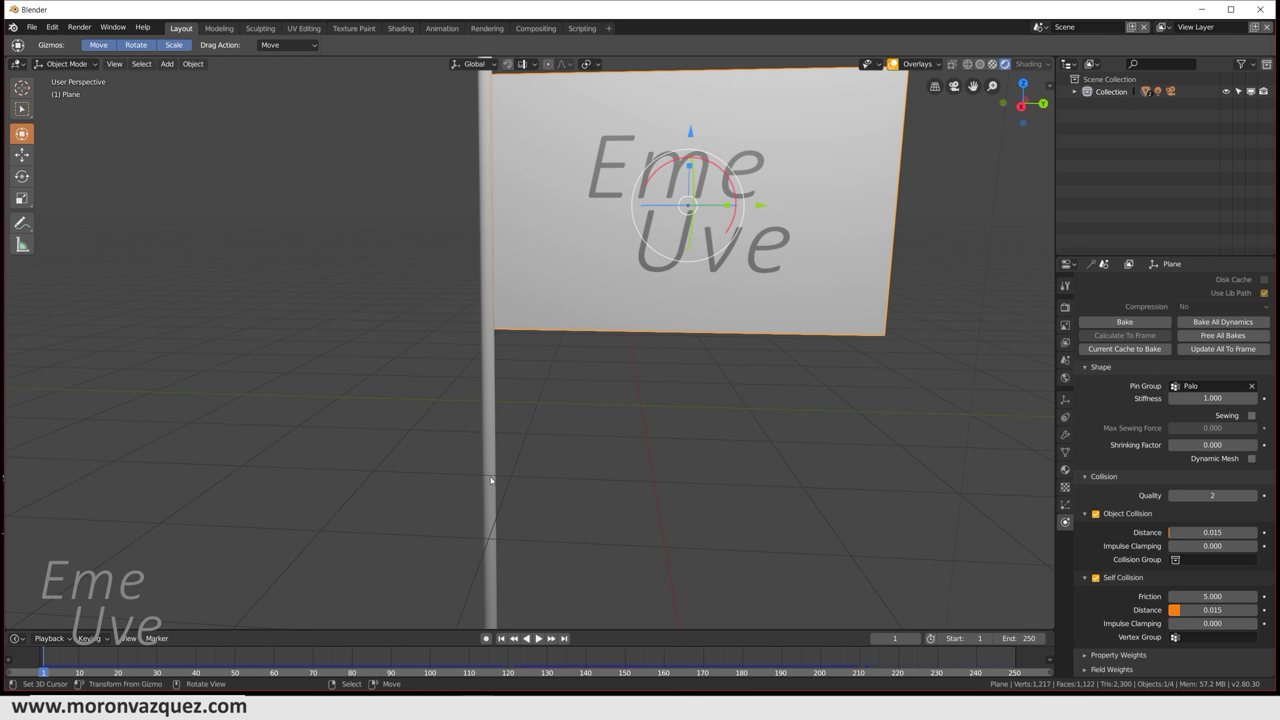
{"action": "left_click", "coordinate": [489, 330]}
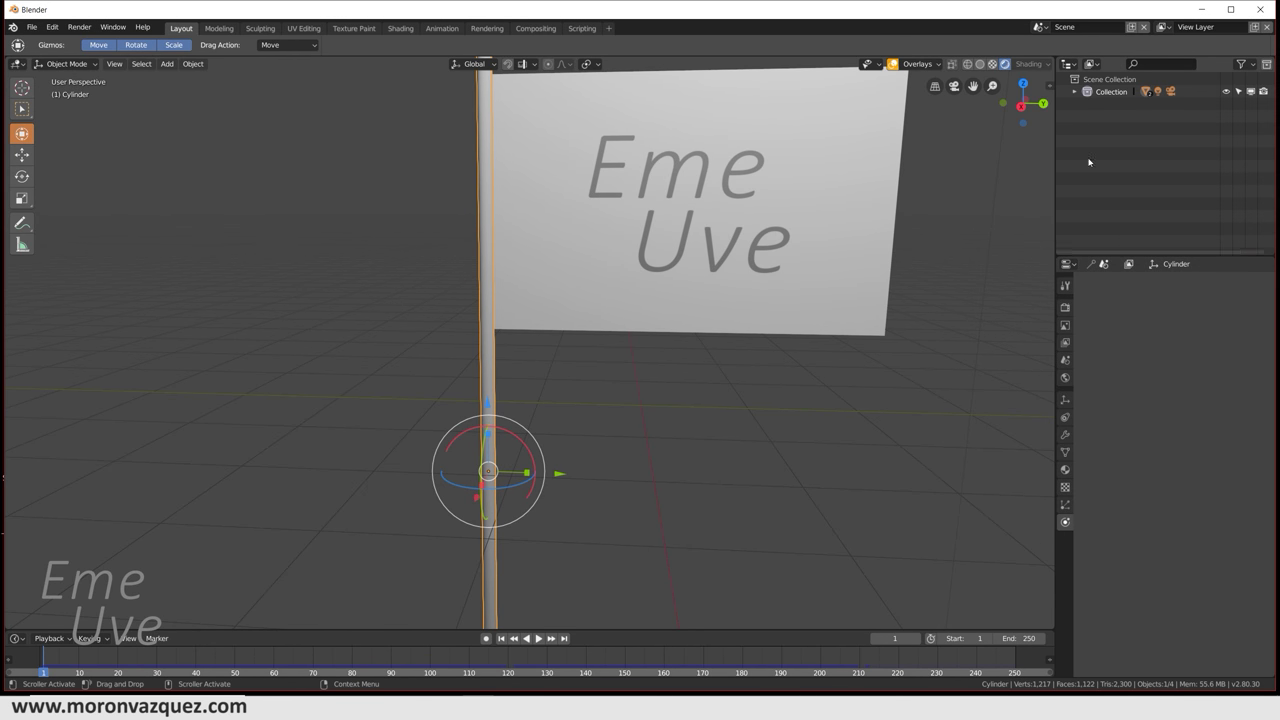
- Add Collision physics to the pole, replay the flag simulation, and return to frame 1
{"action": "left_click", "coordinate": [1065, 523]}
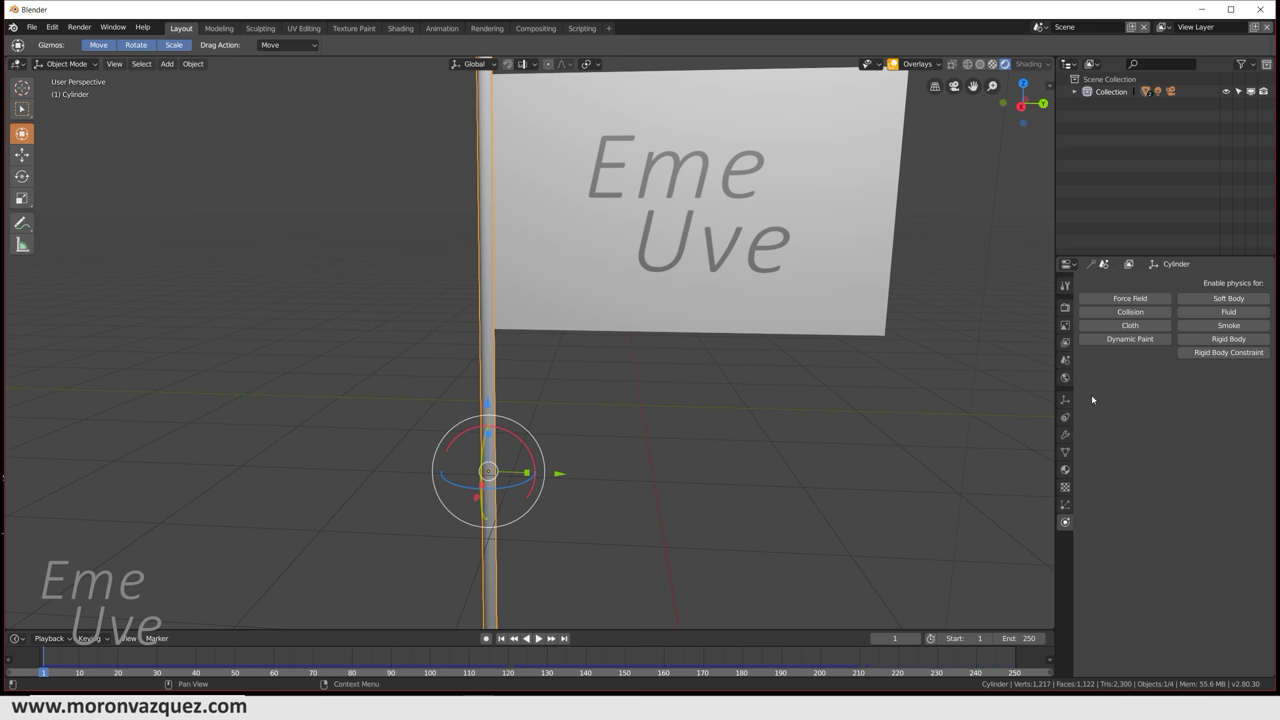
{"action": "left_click", "coordinate": [1131, 312]}
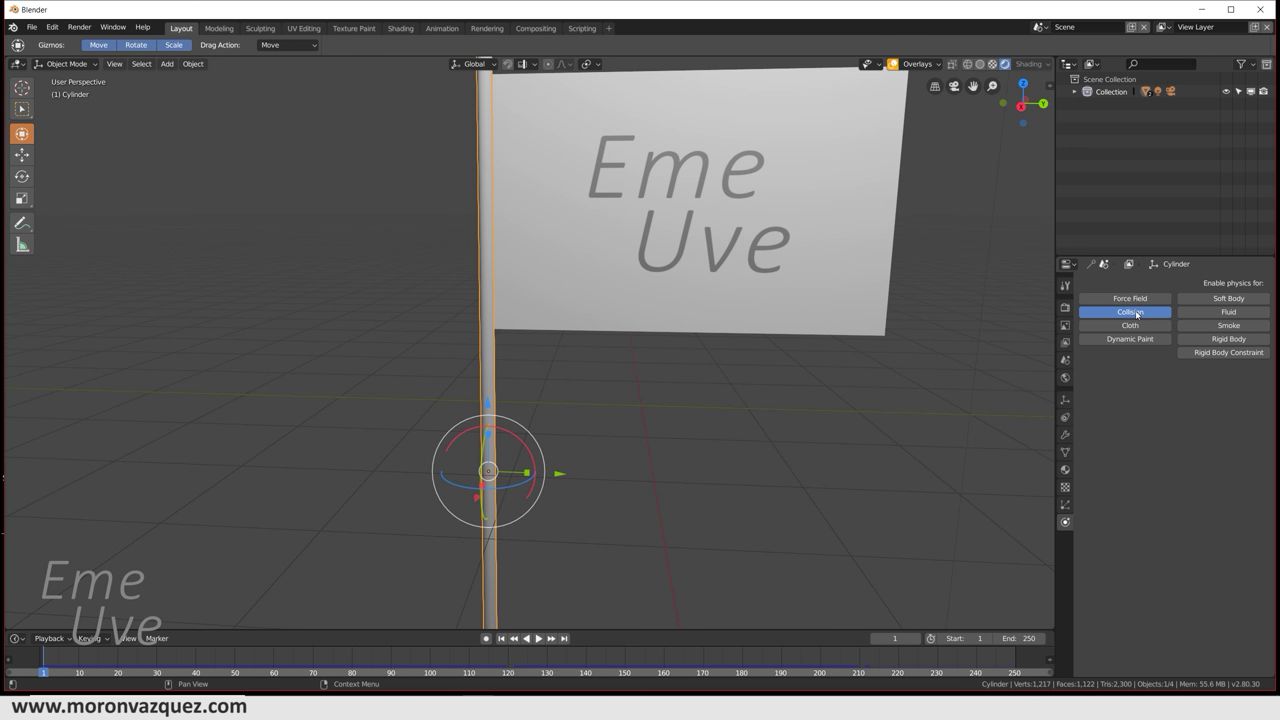
{"action": "left_click", "coordinate": [539, 638]}
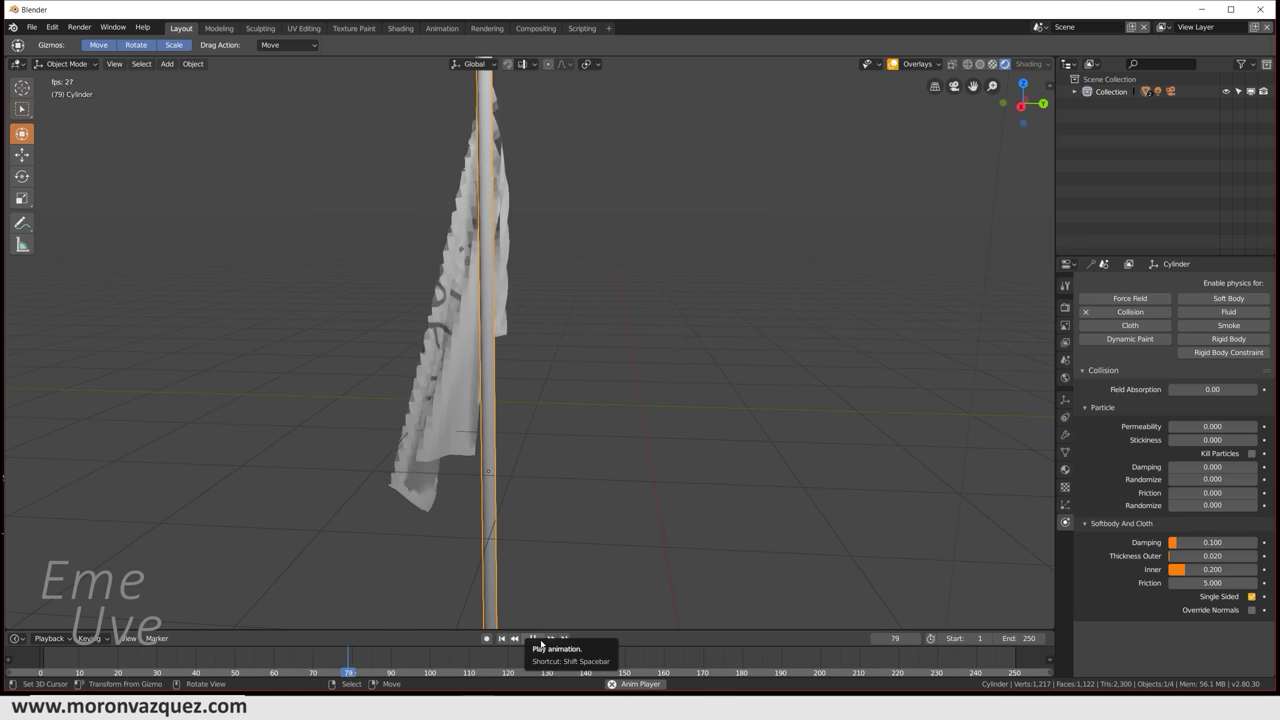
{"action": "mouse_move", "coordinate": [581, 616]}
{"action": "middle_mouse_down"}
{"action": "mouse_move", "coordinate": [519, 610]}
{"action": "mouse_move", "coordinate": [576, 610]}
{"action": "middle_mouse_up"}
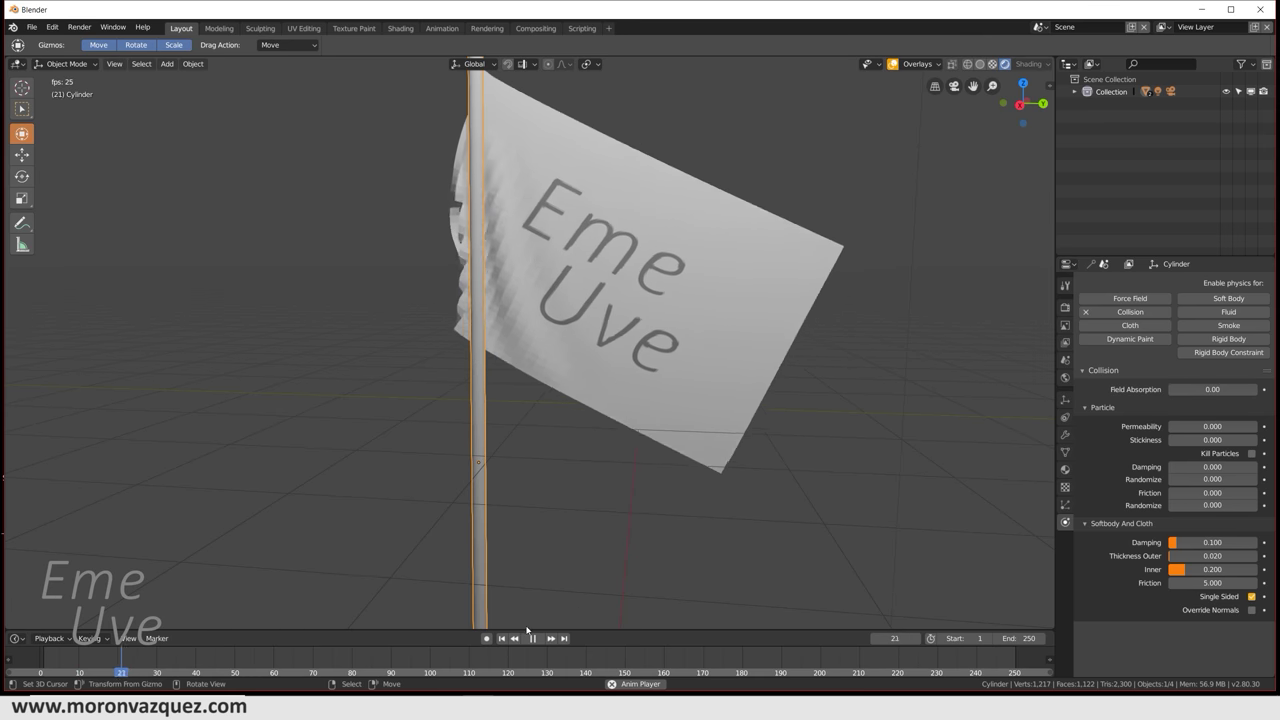
{"action": "key", "text": "Escape"}
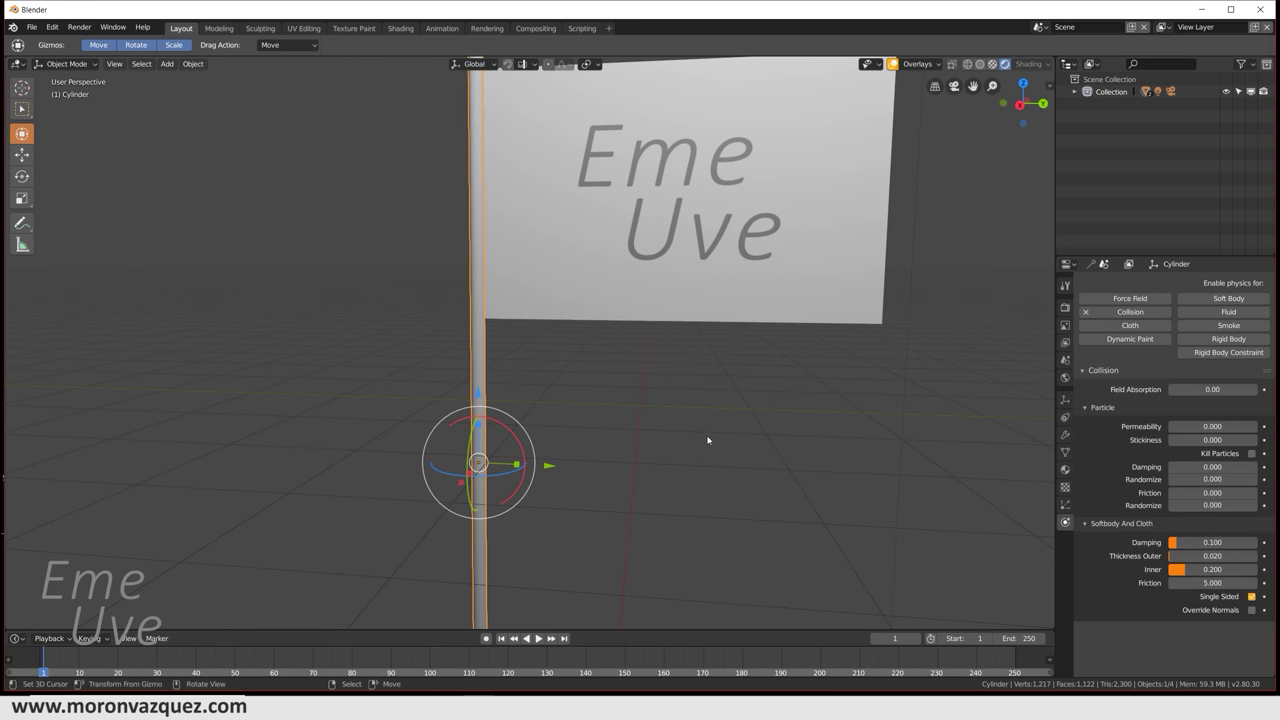
- Frame the flag and pole in the viewport, then bring up the Add menu's Force Field types
{"action": "middle_click_drag", "start_coordinate": [707, 440], "coordinate": [706, 551], "text": "shift"}
{"action": "scroll", "coordinate": [690, 540], "scroll_direction": "down", "scroll_amount": 4}
{"action": "scroll", "coordinate": [650, 530], "scroll_direction": "up", "scroll_amount": 4}
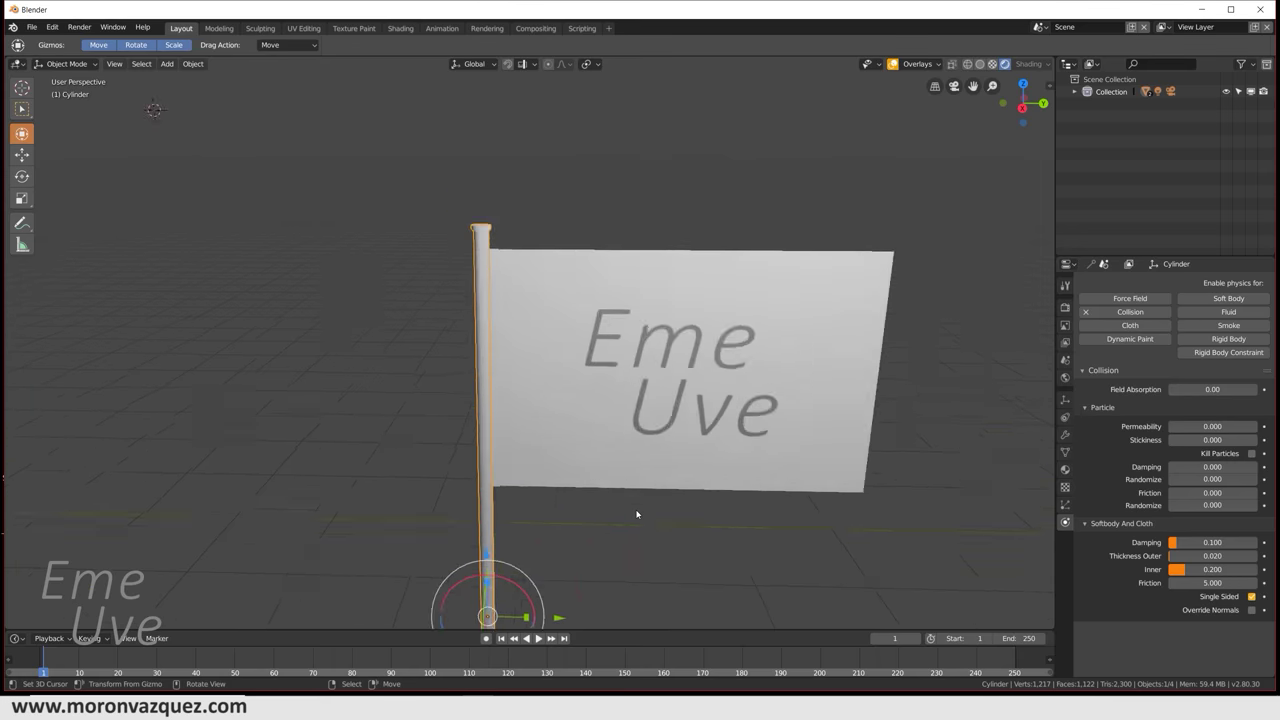
{"action": "scroll", "coordinate": [636, 514], "scroll_direction": "up", "scroll_amount": 3}
{"action": "scroll", "coordinate": [848, 230], "scroll_direction": "down", "scroll_amount": 3}
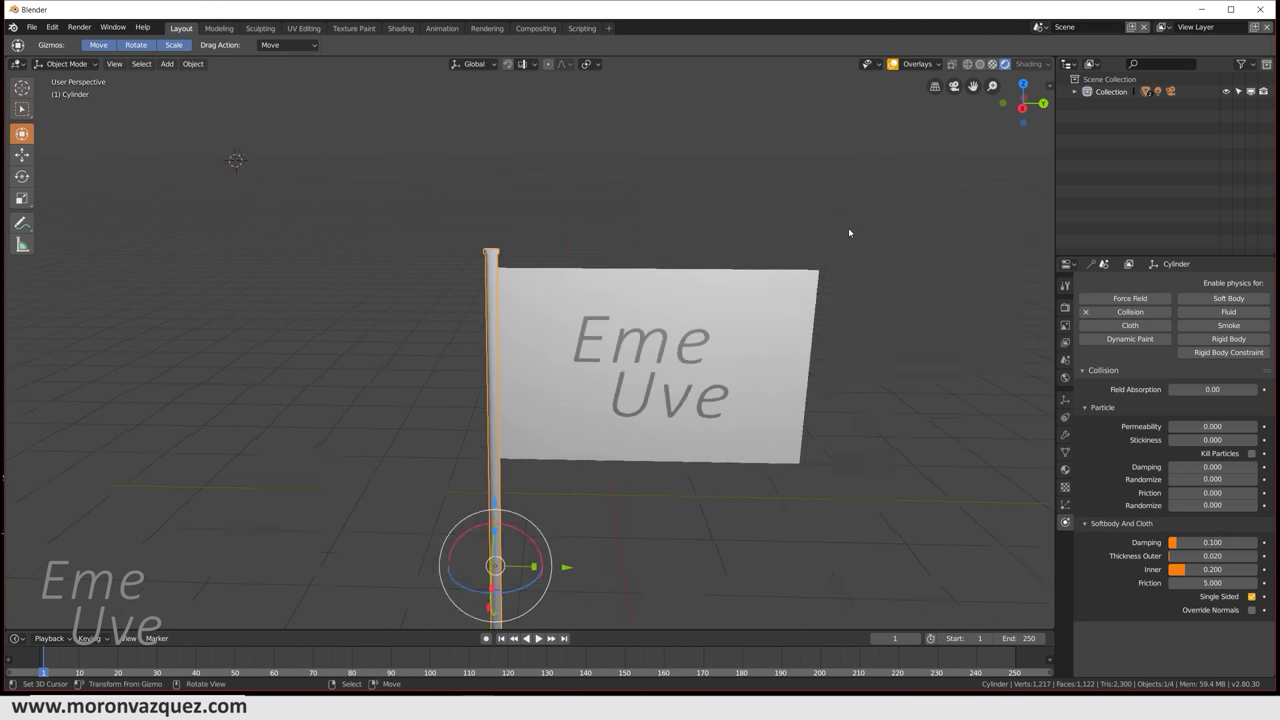
{"action": "scroll", "coordinate": [730, 350], "scroll_direction": "down", "scroll_amount": 2}
{"action": "mouse_move", "coordinate": [698, 493]}
{"action": "middle_mouse_down"}
{"action": "mouse_move", "coordinate": [714, 443]}
{"action": "mouse_move", "coordinate": [680, 489]}
{"action": "middle_mouse_up"}
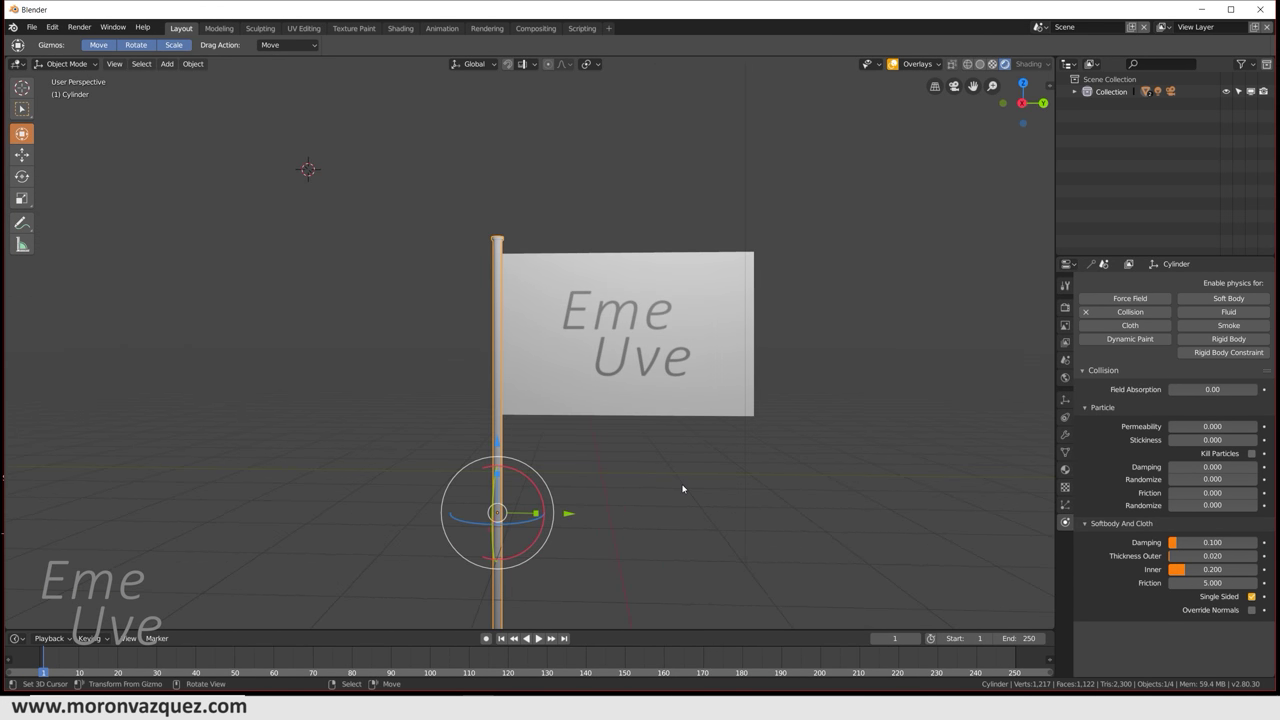
{"action": "scroll", "coordinate": [700, 465], "scroll_direction": "down", "scroll_amount": 3}
{"action": "scroll", "coordinate": [720, 443], "scroll_direction": "up", "scroll_amount": 2}
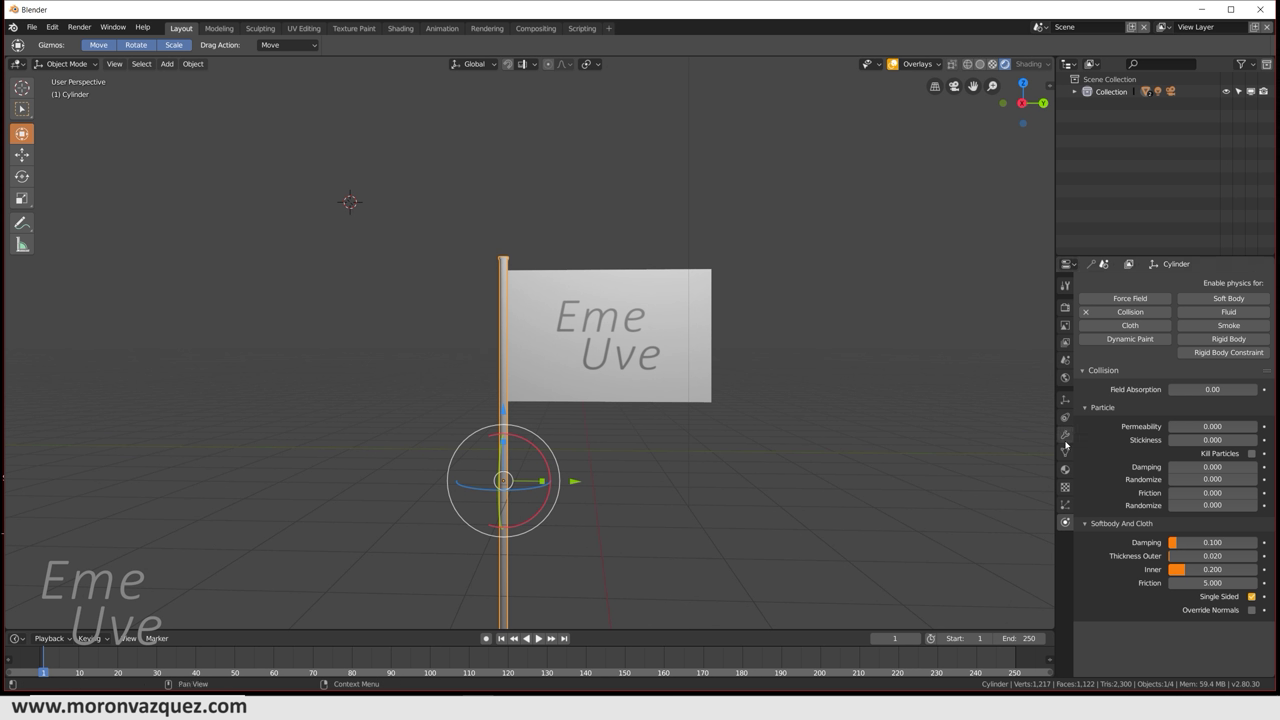
{"action": "mouse_move", "coordinate": [770, 418]}
{"action": "middle_mouse_down"}
{"action": "mouse_move", "coordinate": [763, 444]}
{"action": "mouse_move", "coordinate": [674, 357]}
{"action": "middle_mouse_up"}
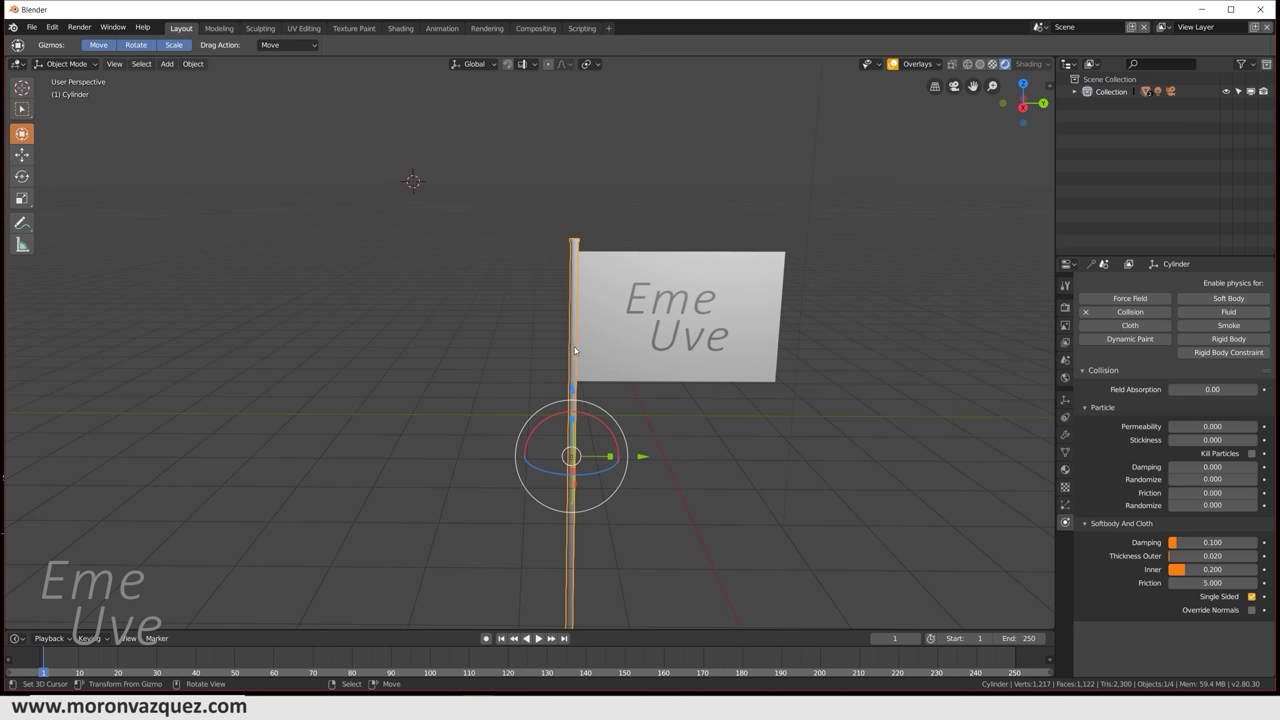
{"action": "key", "text": "shift+a"}
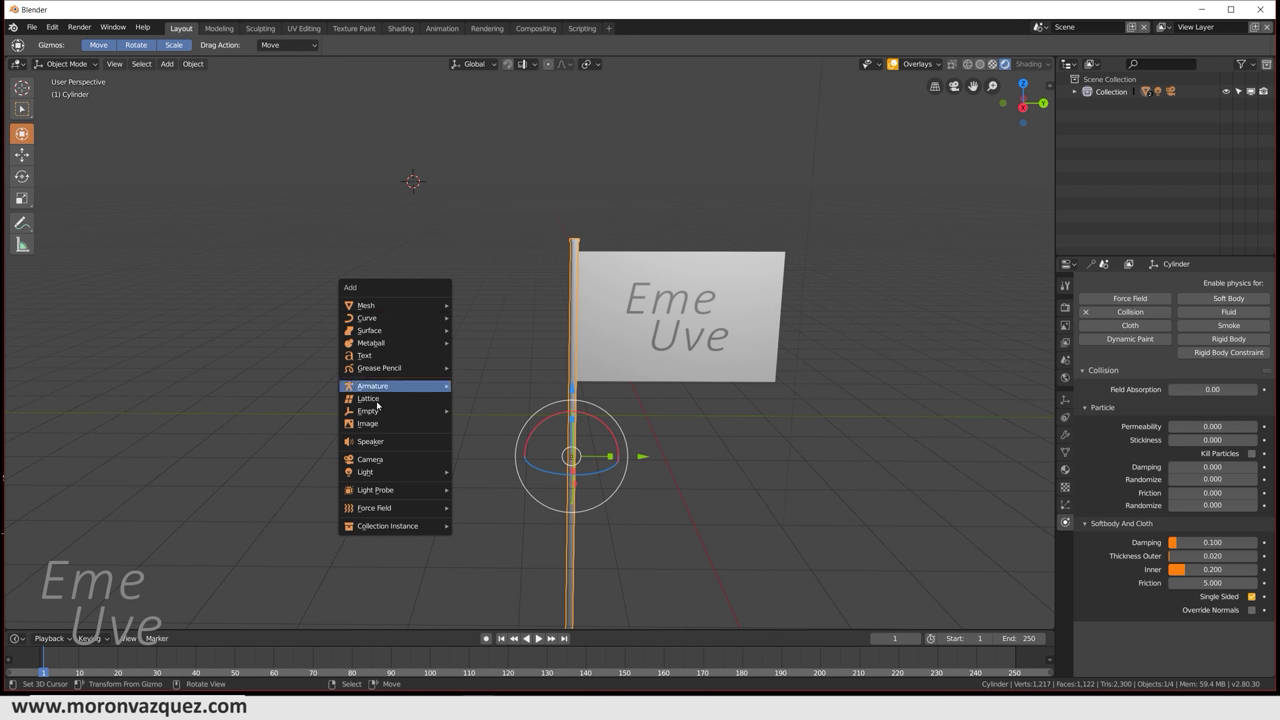
{"action": "mouse_move", "coordinate": [395, 508]}
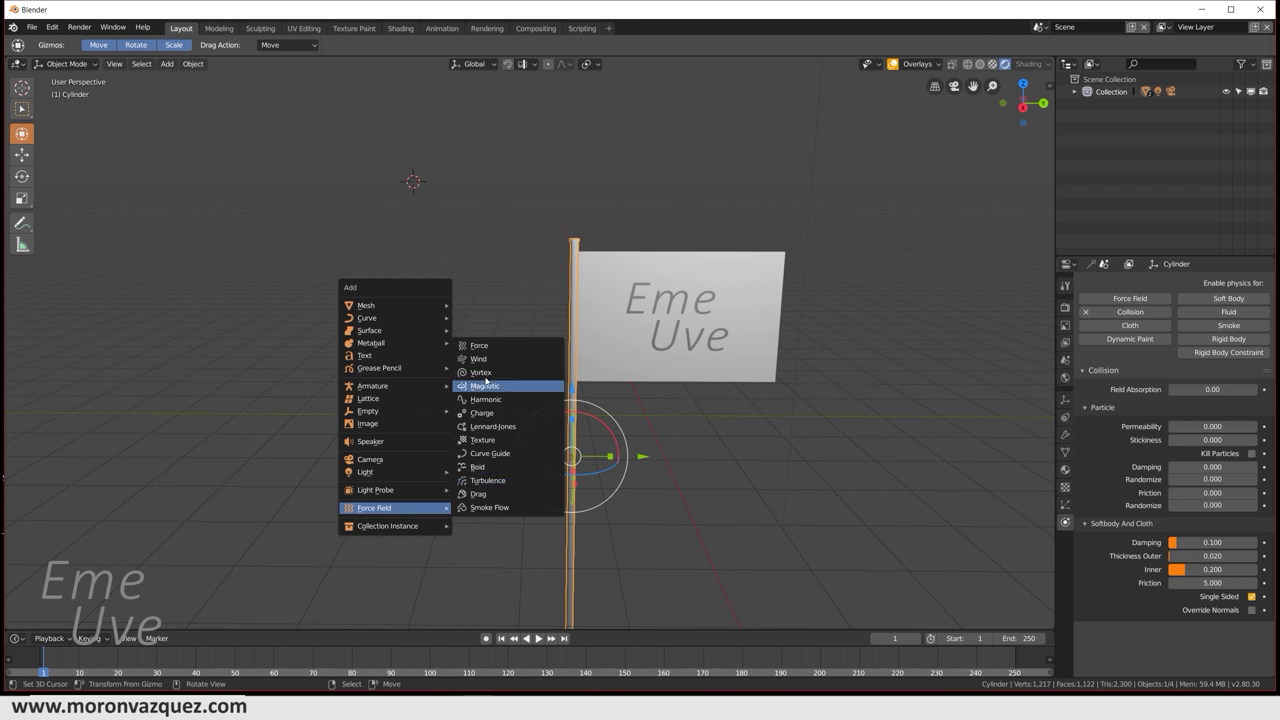
- Add a Wind force field and lower it along Z
{"action": "left_click", "coordinate": [496, 359]}
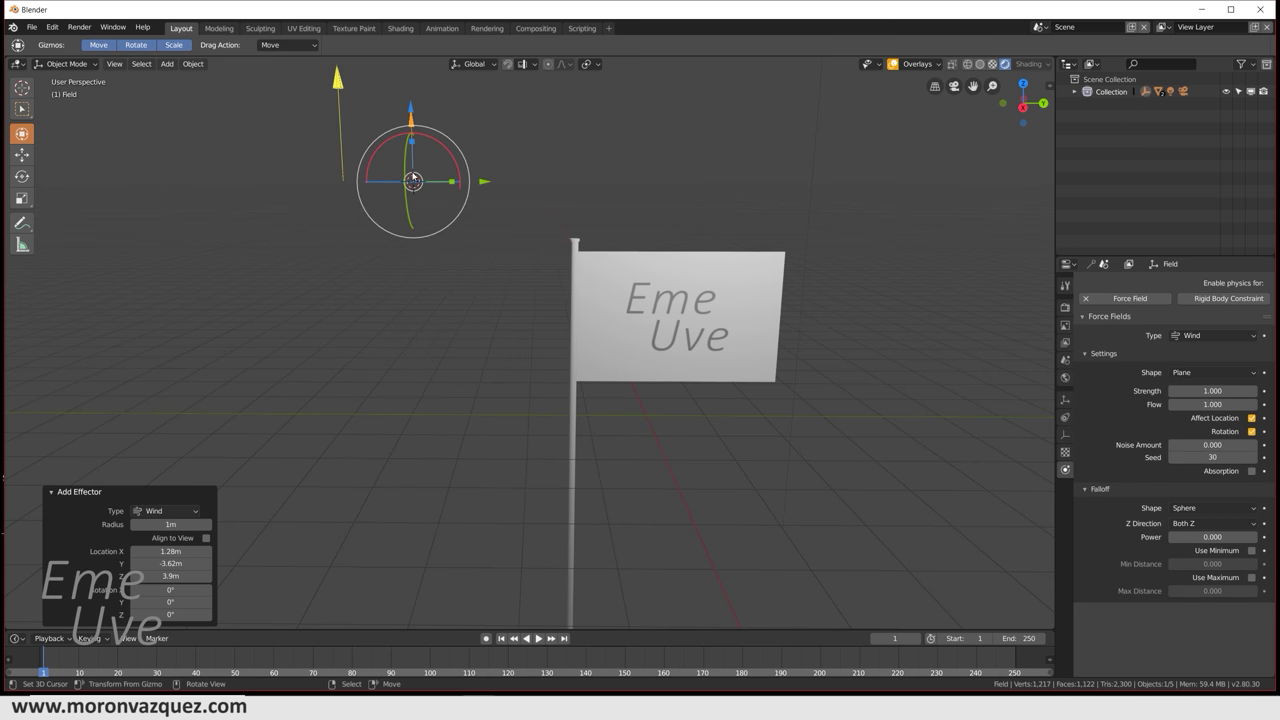
{"action": "left_click_drag", "start_coordinate": [410, 108], "coordinate": [410, 272]}
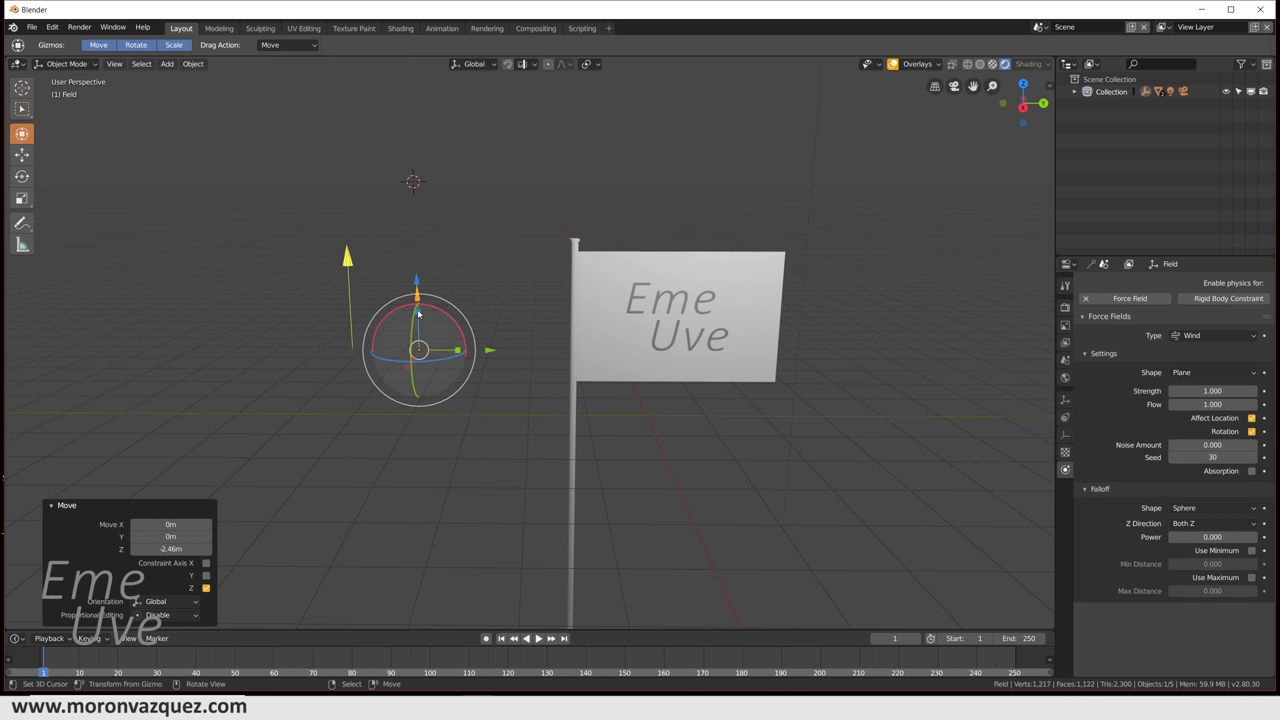
{"action": "middle_click_drag", "start_coordinate": [410, 272], "coordinate": [506, 338]}
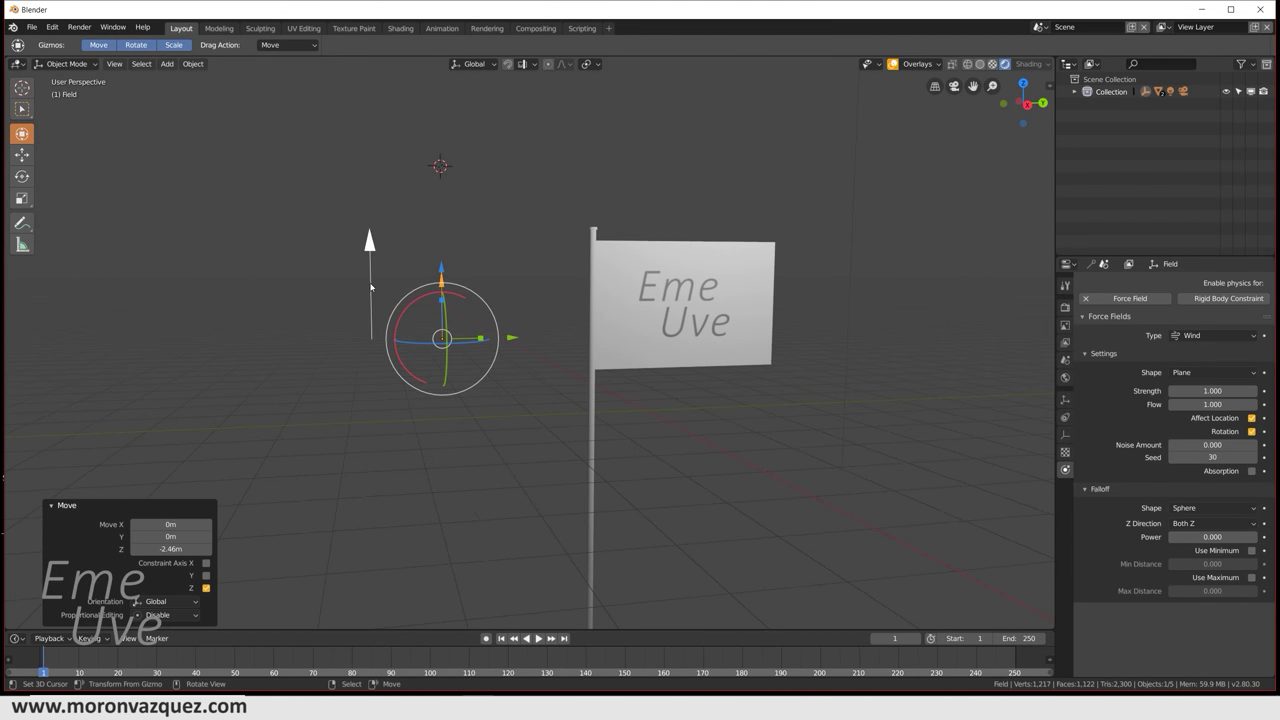
{"action": "middle_click_drag", "start_coordinate": [489, 299], "coordinate": [510, 316]}
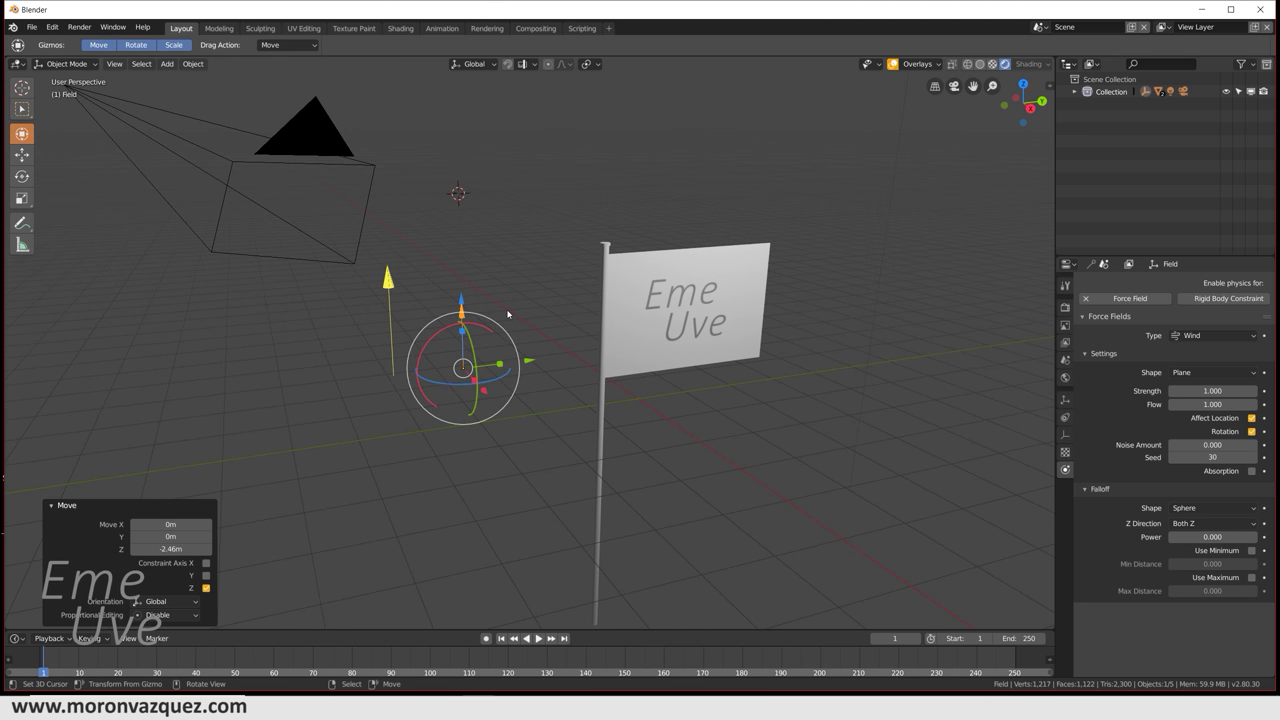
- Rotate the wind field 90° then 180° about X to face the flag, and slide it along Y
{"action": "key", "text": "r"}
{"action": "key", "text": "x"}
{"action": "type", "text": "90"}
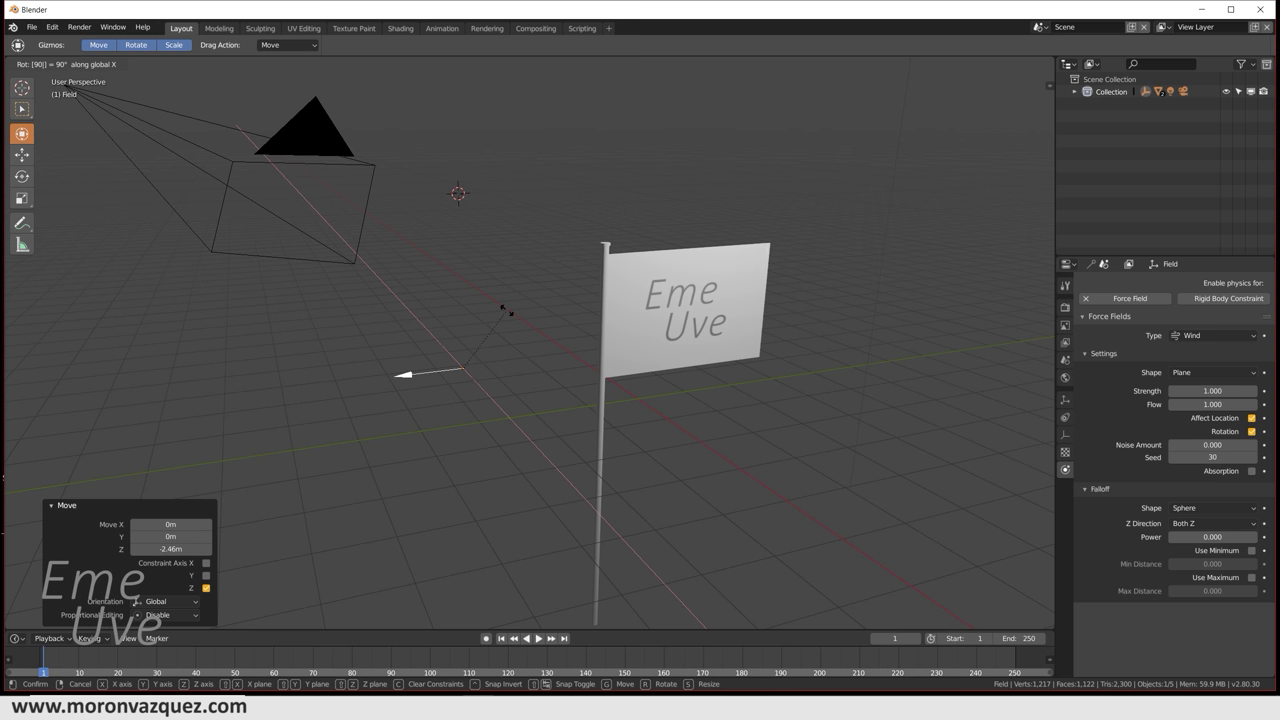
{"action": "key", "text": "Return"}
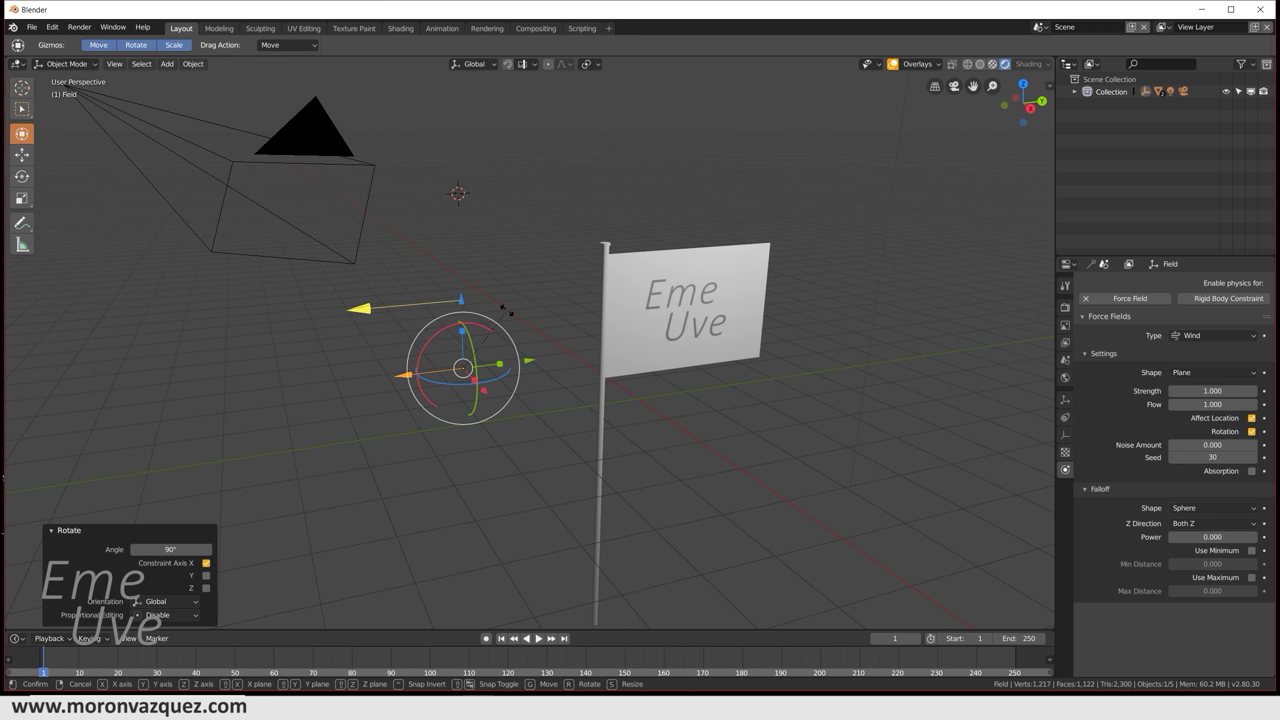
{"action": "key", "text": "r"}
{"action": "key", "text": "x"}
{"action": "type", "text": "180"}
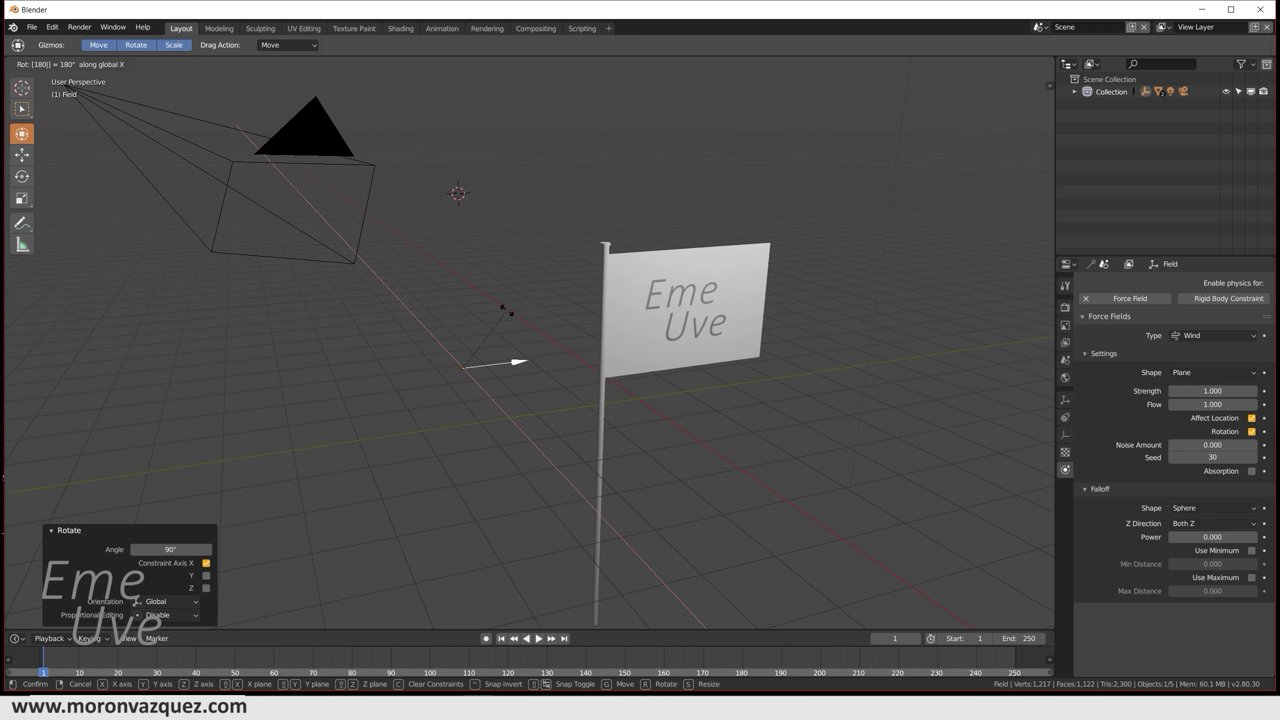
{"action": "key", "text": "Return"}
{"action": "left_click_drag", "start_coordinate": [541, 363], "coordinate": [480, 369]}
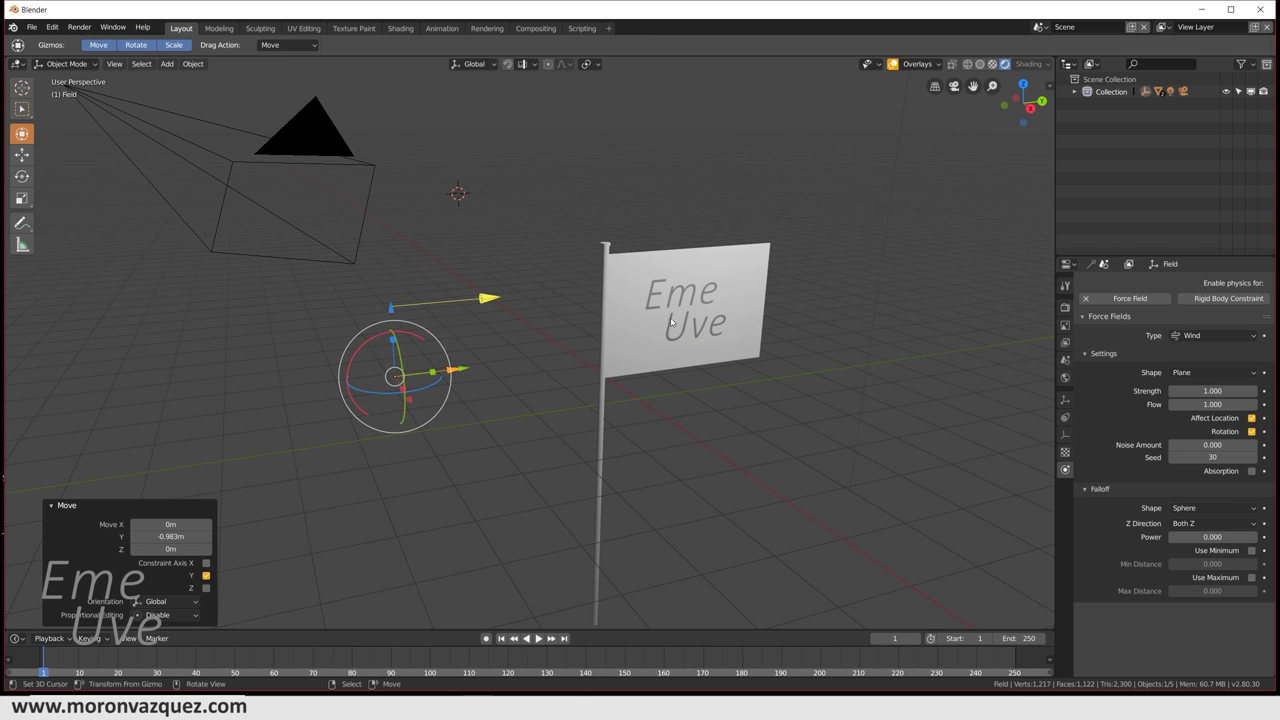
- Play the simulation to test the wind, then rewind to frame 1
{"action": "mouse_move", "coordinate": [732, 398]}
{"action": "middle_mouse_down"}
{"action": "mouse_move", "coordinate": [688, 364]}
{"action": "mouse_move", "coordinate": [701, 377]}
{"action": "mouse_move", "coordinate": [598, 428]}
{"action": "middle_mouse_up"}
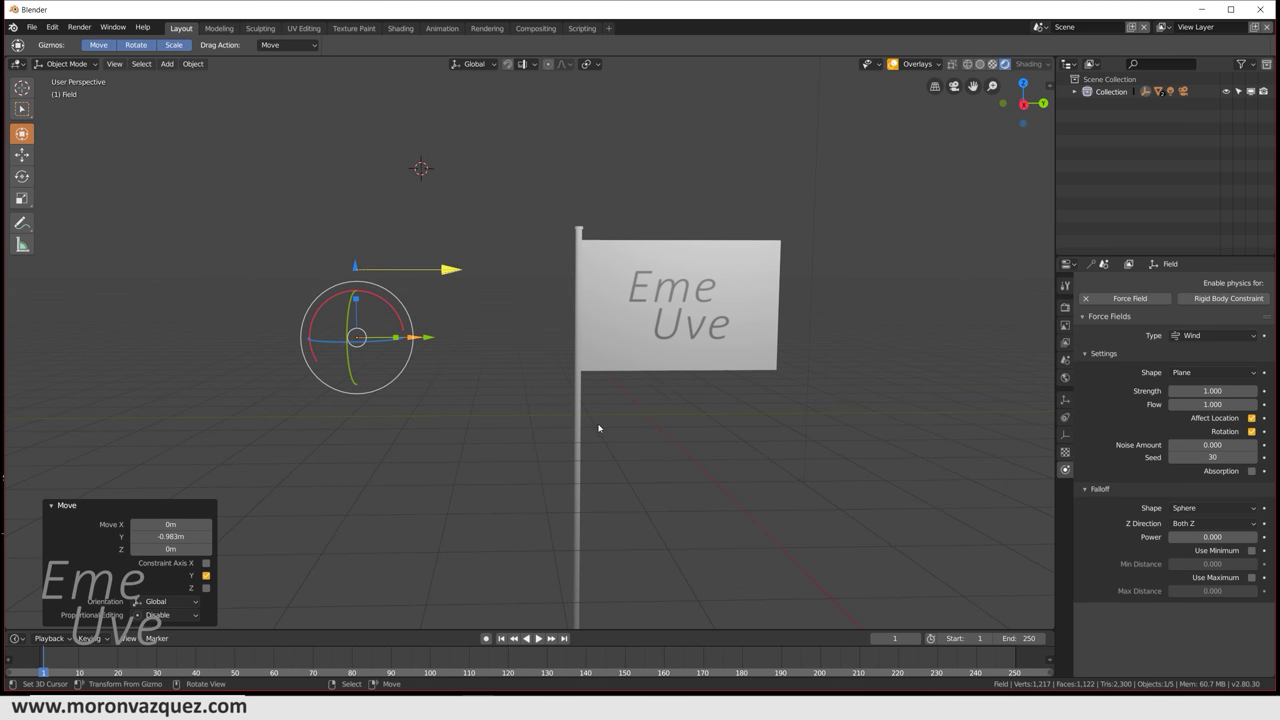
{"action": "left_click", "coordinate": [540, 641]}
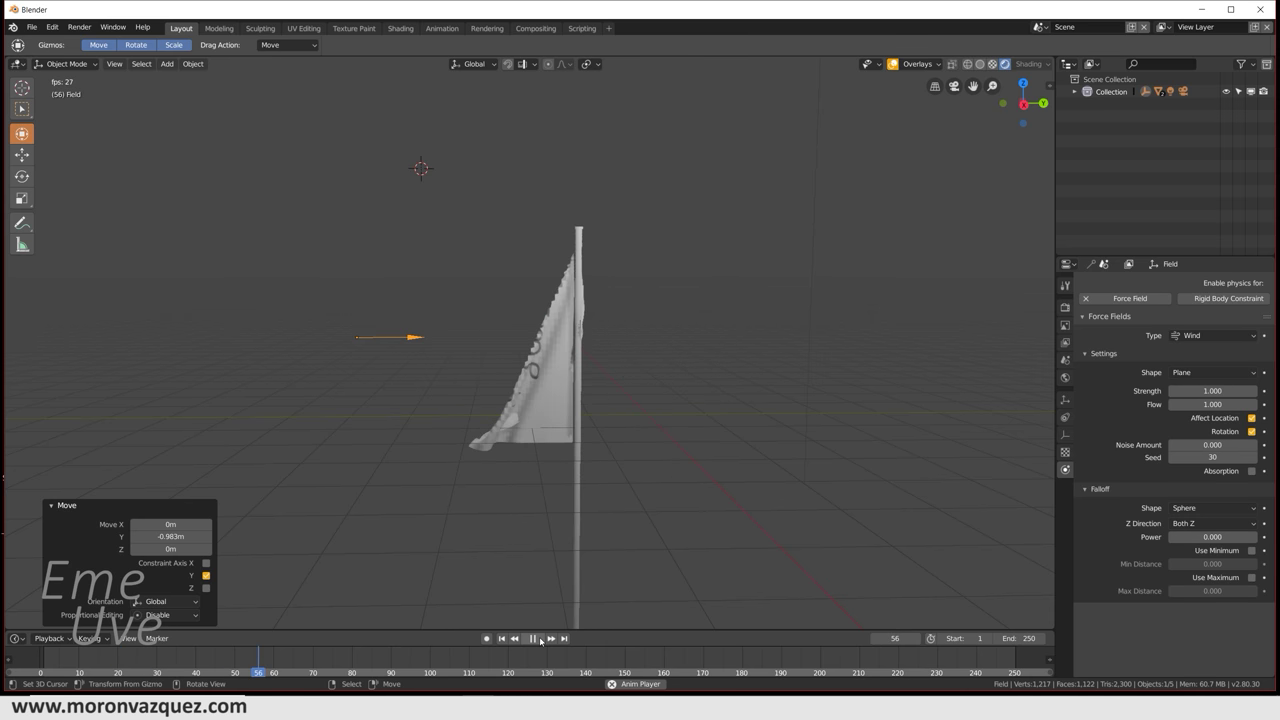
{"action": "left_click", "coordinate": [533, 638]}
{"action": "left_click", "coordinate": [501, 638]}
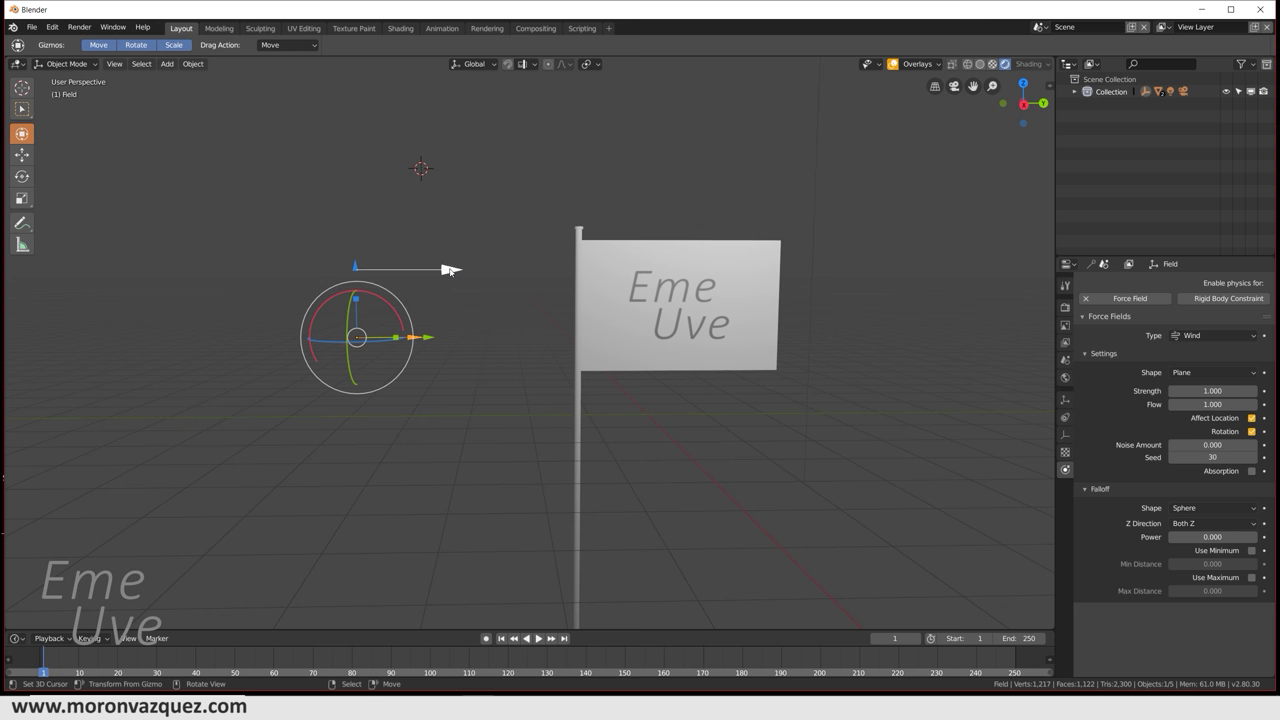
- Nudge the wind field slightly left and put it in a new collection with Ctrl+G
{"action": "key", "text": "g"}
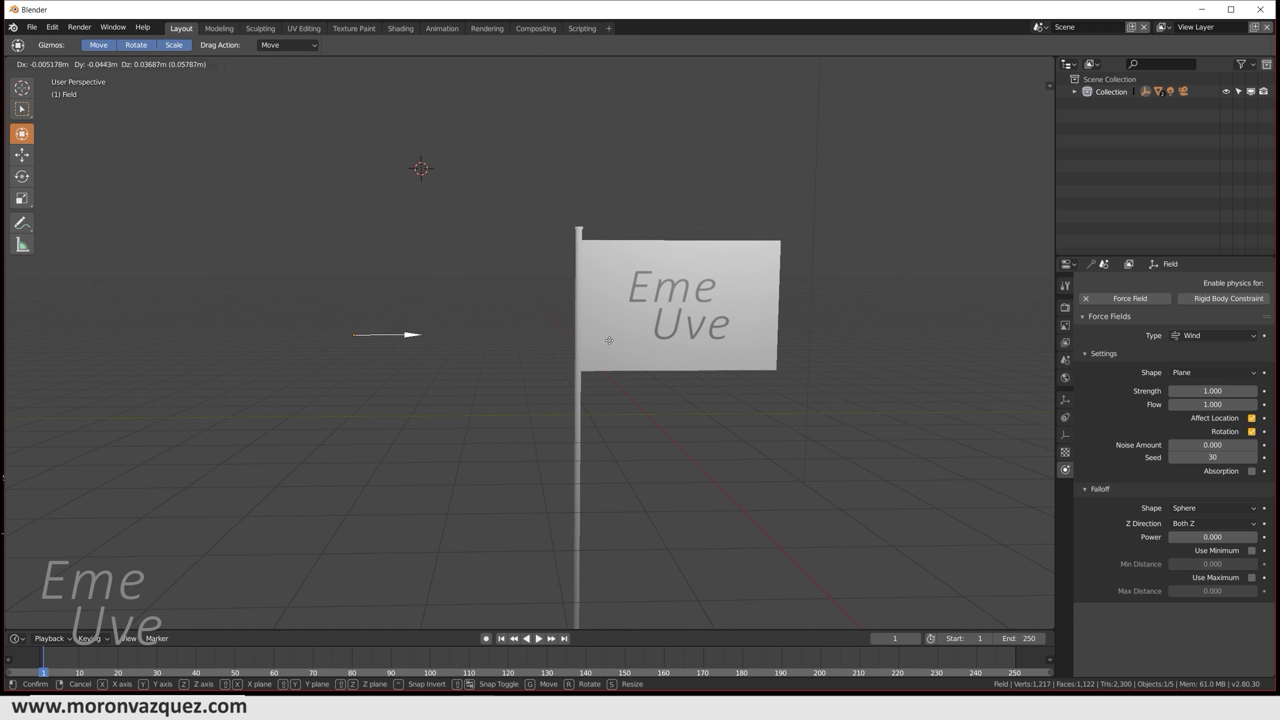
{"action": "left_click", "coordinate": [583, 336]}
{"action": "key", "text": "shift+g"}
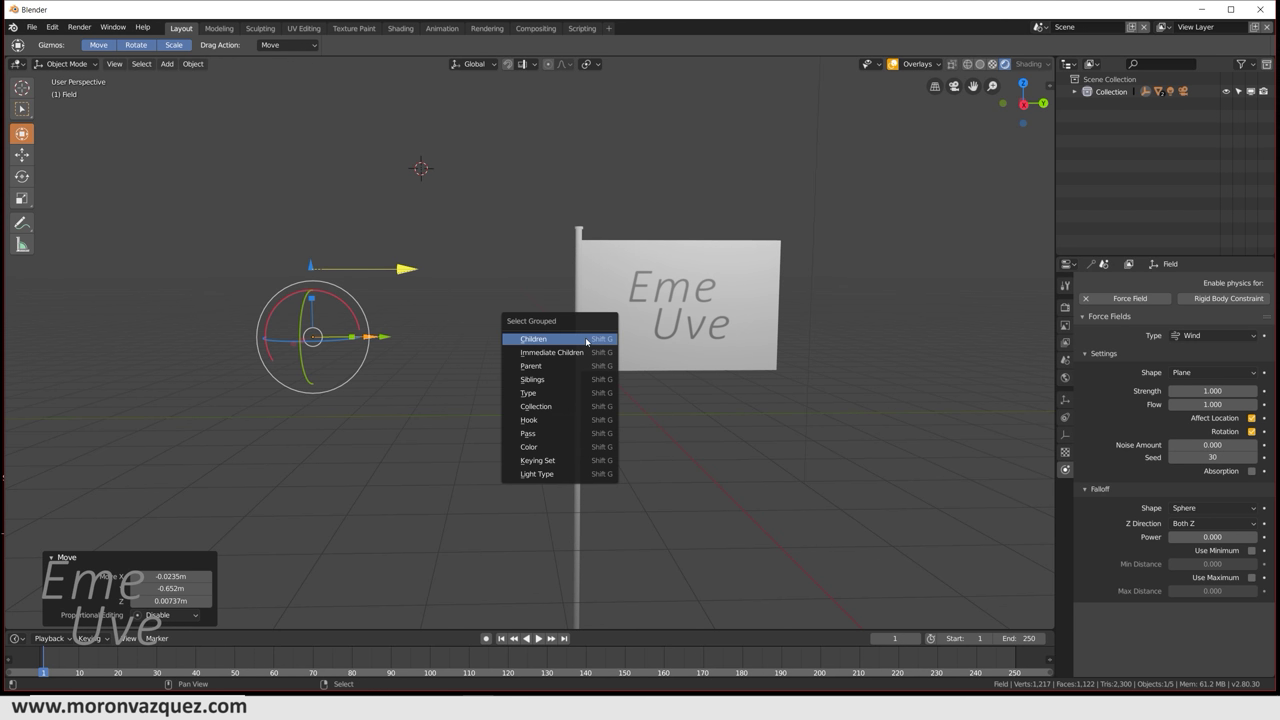
{"action": "key", "text": "Escape"}
{"action": "key", "text": "ctrl+g"}
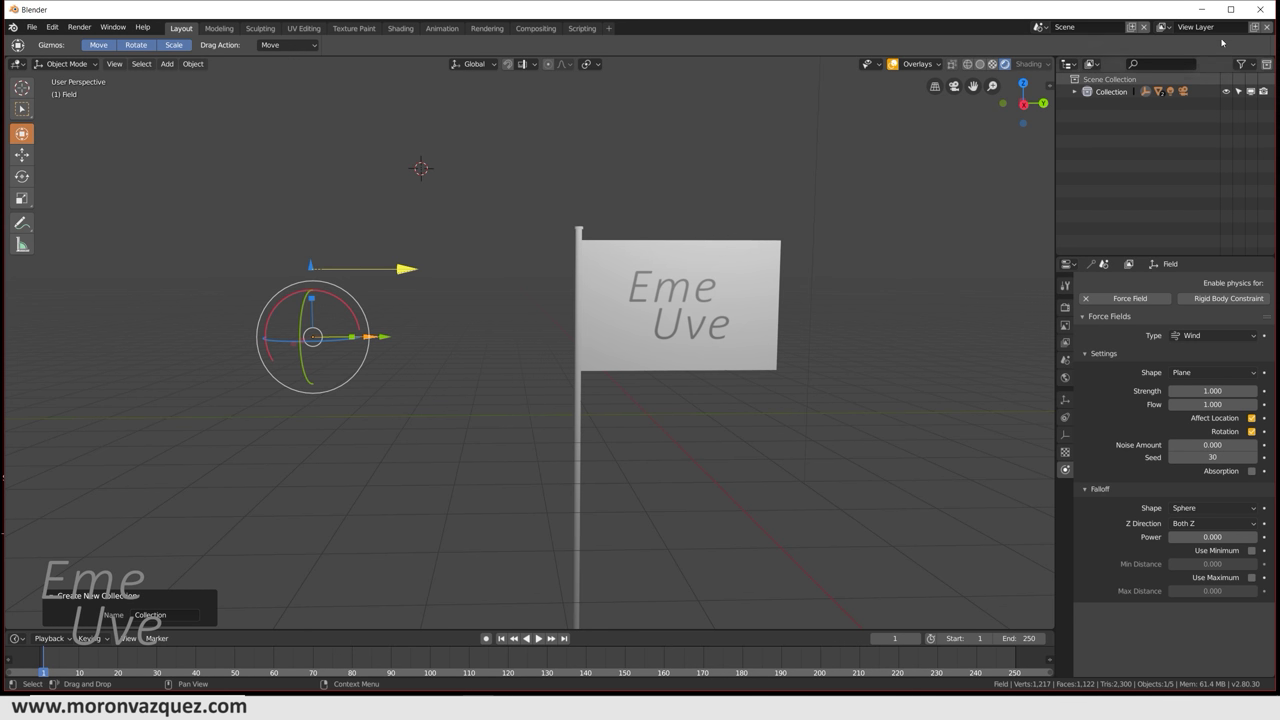
- Set the flag cloth's Effector Collection to Collection
{"action": "left_click", "coordinate": [665, 258]}
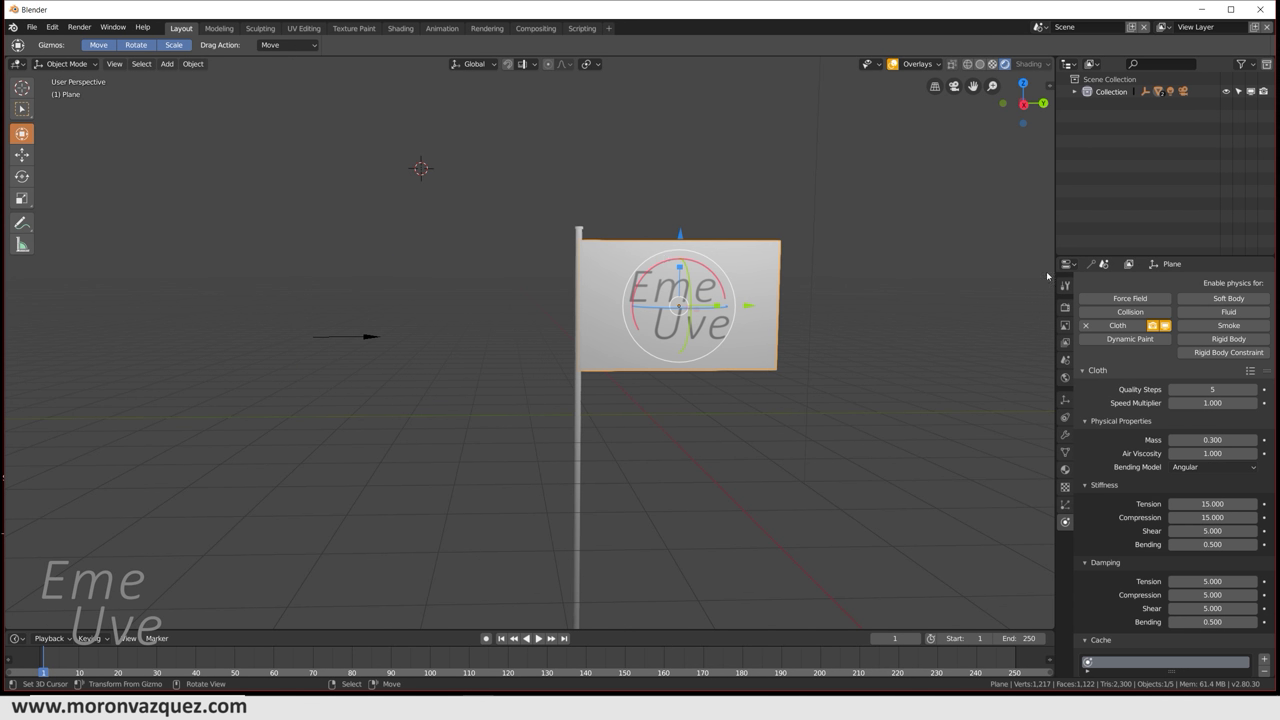
{"action": "scroll", "coordinate": [1208, 408], "scroll_direction": "down", "scroll_amount": 5}
{"action": "scroll", "coordinate": [1208, 408], "scroll_direction": "down", "scroll_amount": 5}
{"action": "scroll", "coordinate": [1208, 408], "scroll_direction": "down", "scroll_amount": 5}
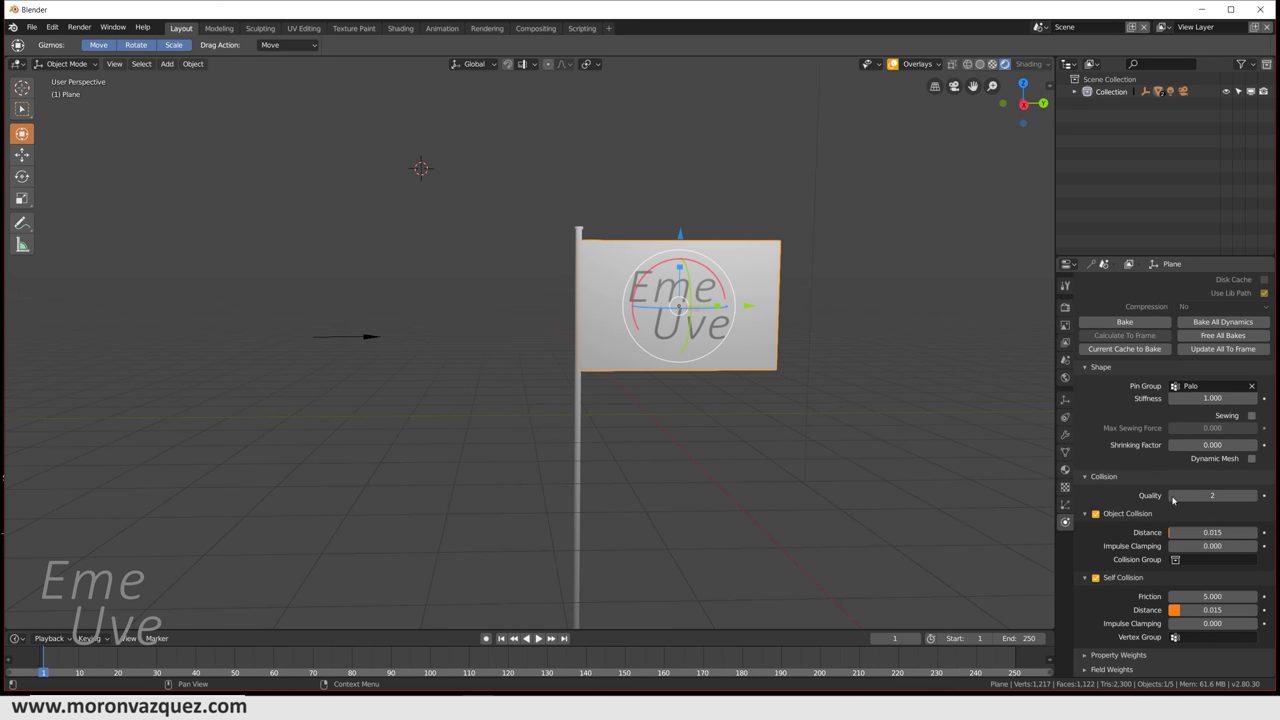
{"action": "scroll", "coordinate": [1178, 612], "scroll_direction": "down", "scroll_amount": 3}
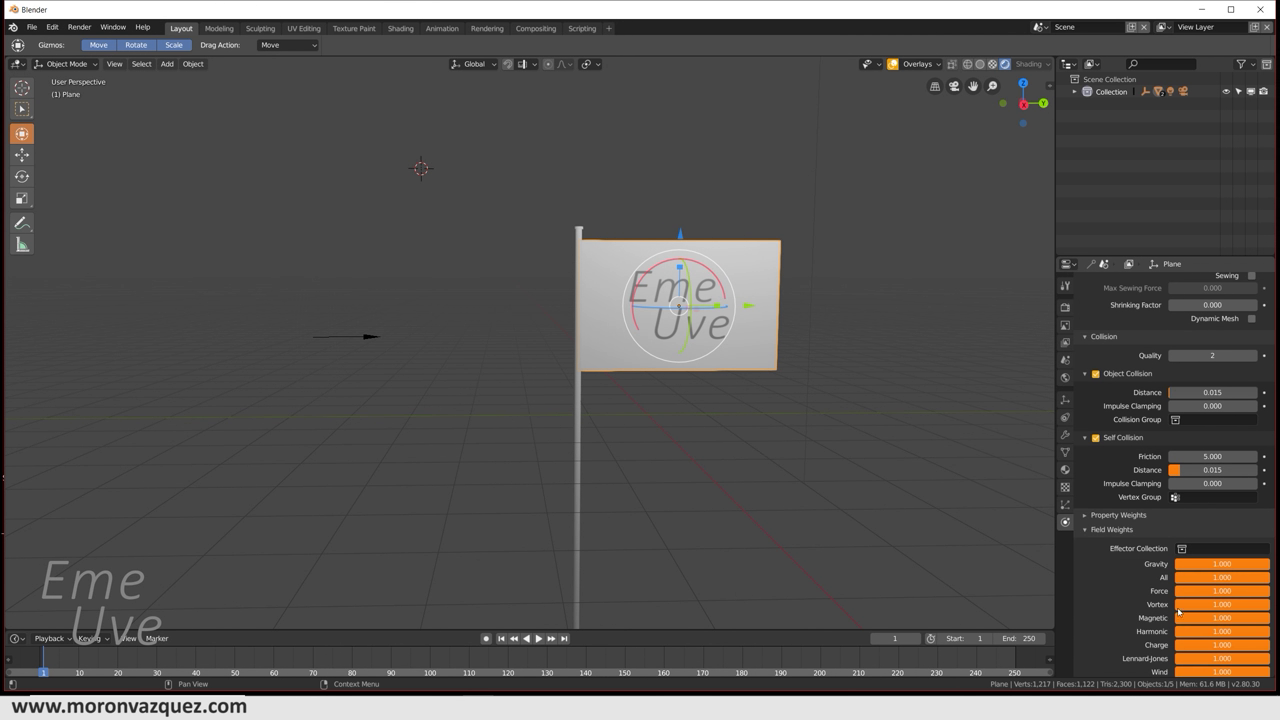
{"action": "scroll", "coordinate": [1213, 554], "scroll_direction": "down", "scroll_amount": 2}
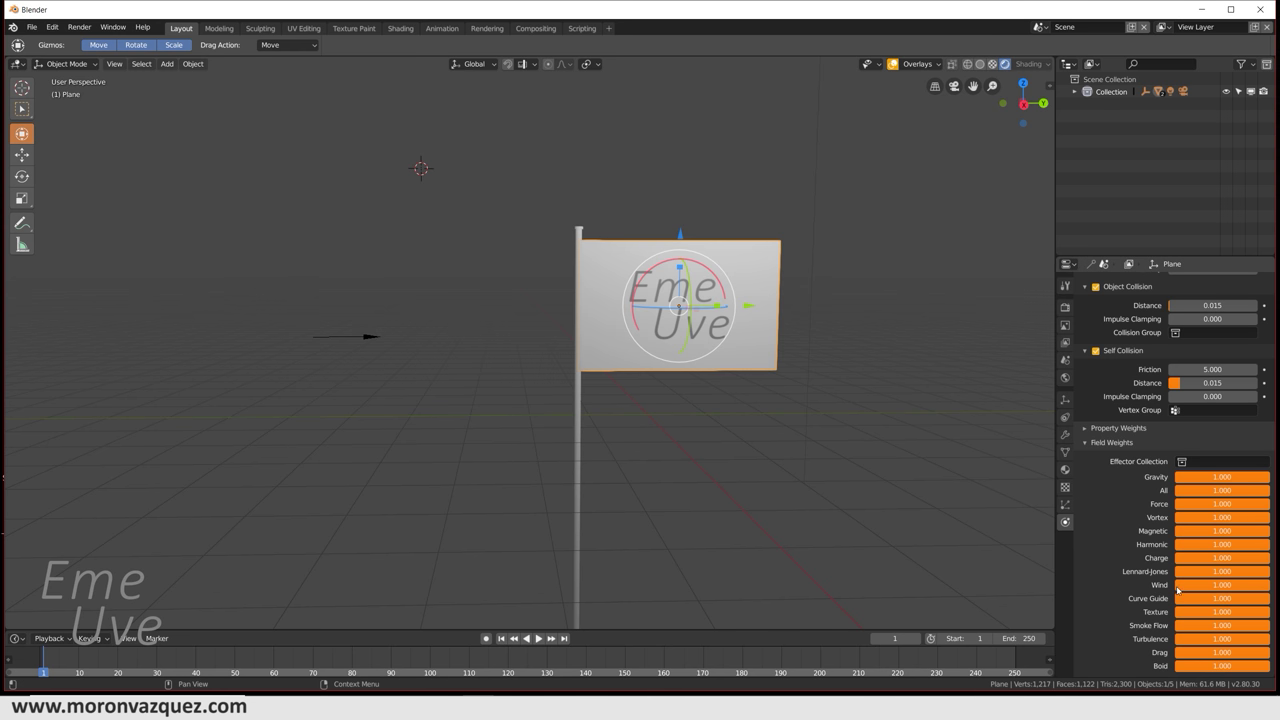
{"action": "left_click", "coordinate": [1194, 463]}
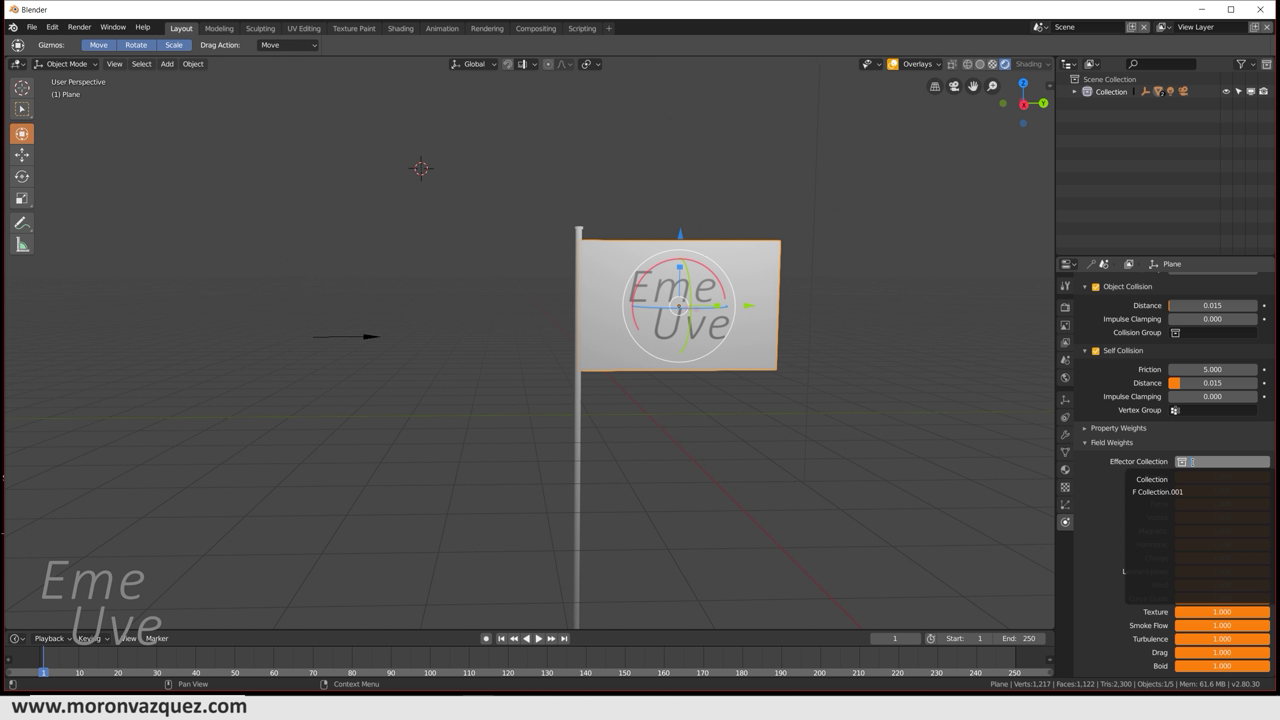
{"action": "left_click", "coordinate": [1160, 480]}
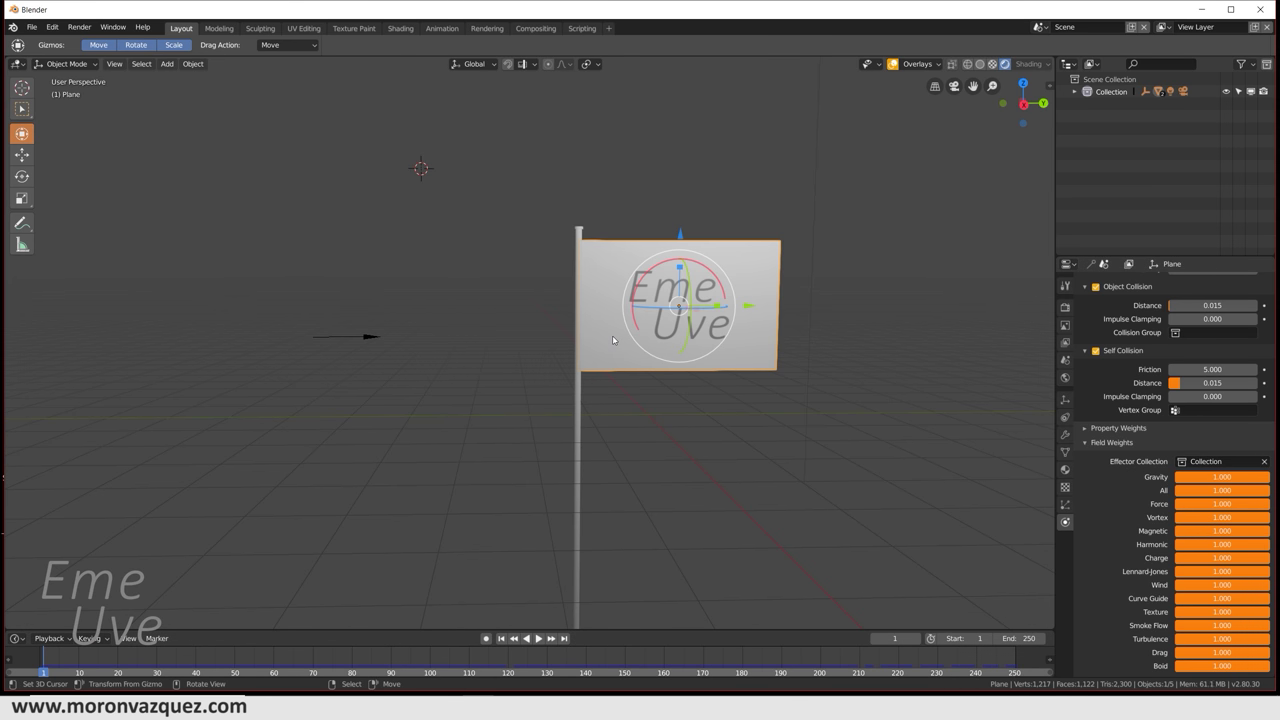
- Lower the flag slightly along Z, preview the cloth, and return to frame 1
{"action": "left_click_drag", "start_coordinate": [684, 242], "coordinate": [683, 244]}
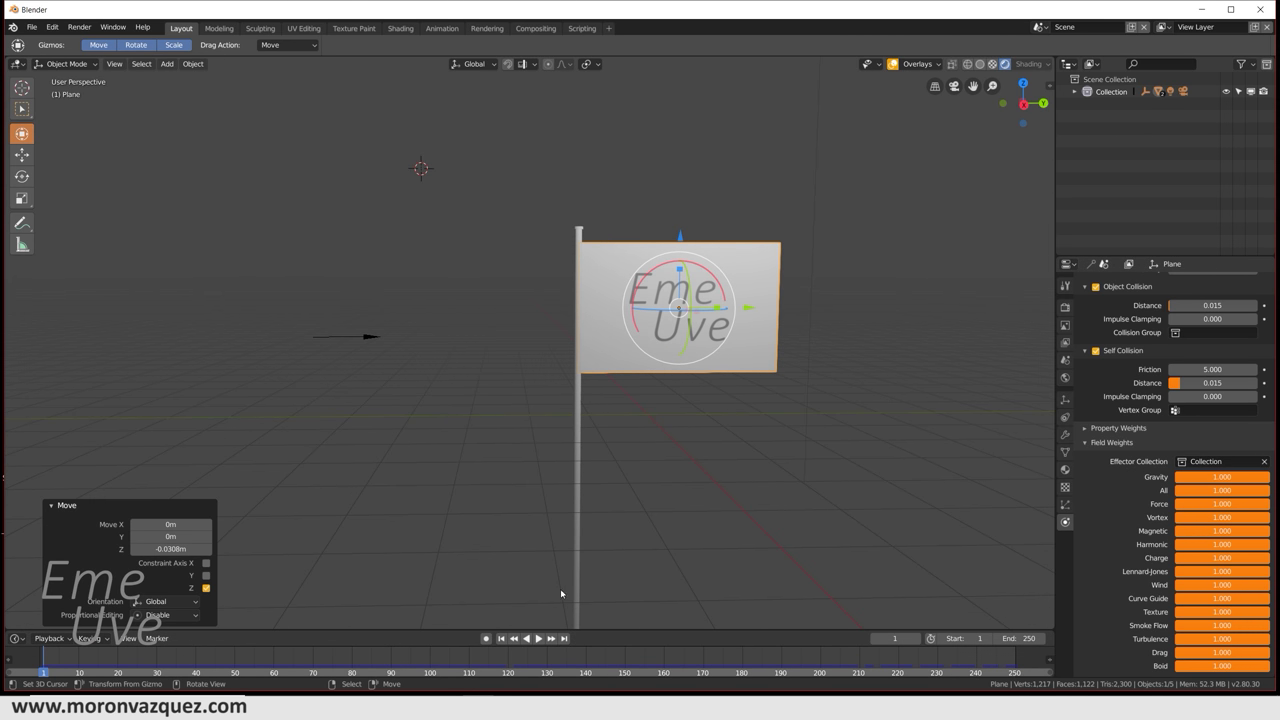
{"action": "left_click", "coordinate": [540, 638]}
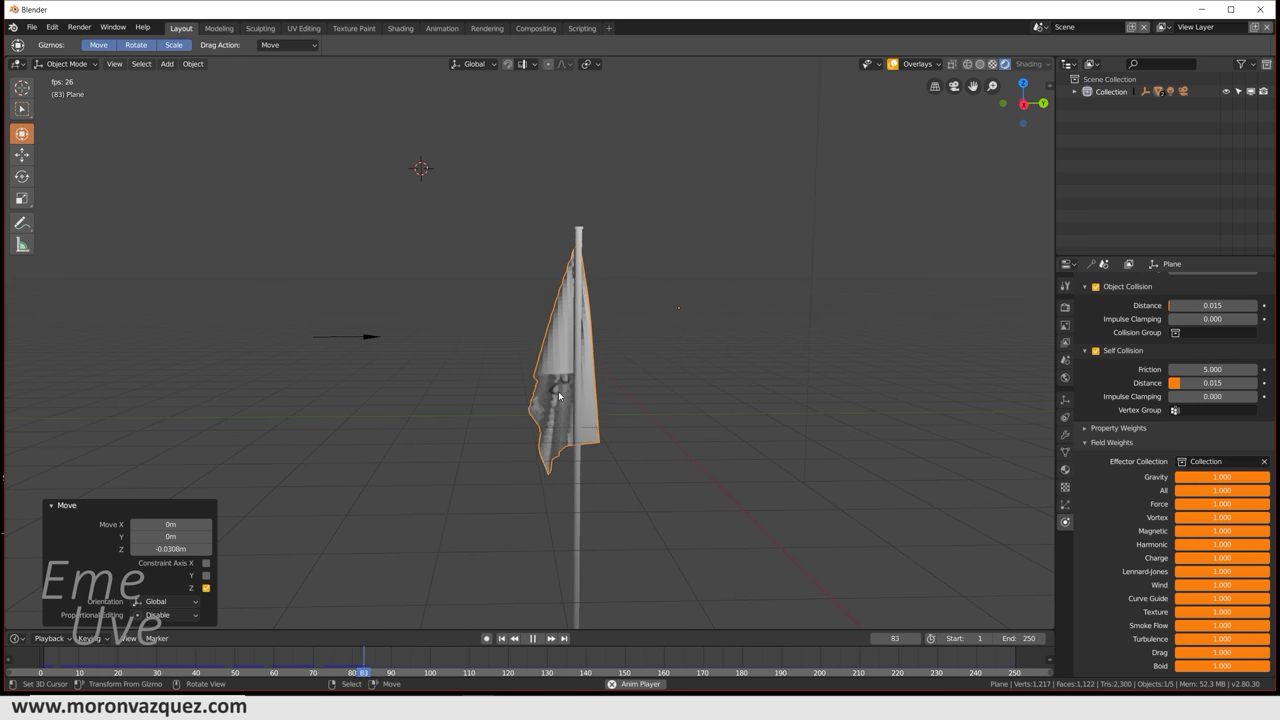
{"action": "left_click", "coordinate": [501, 638]}
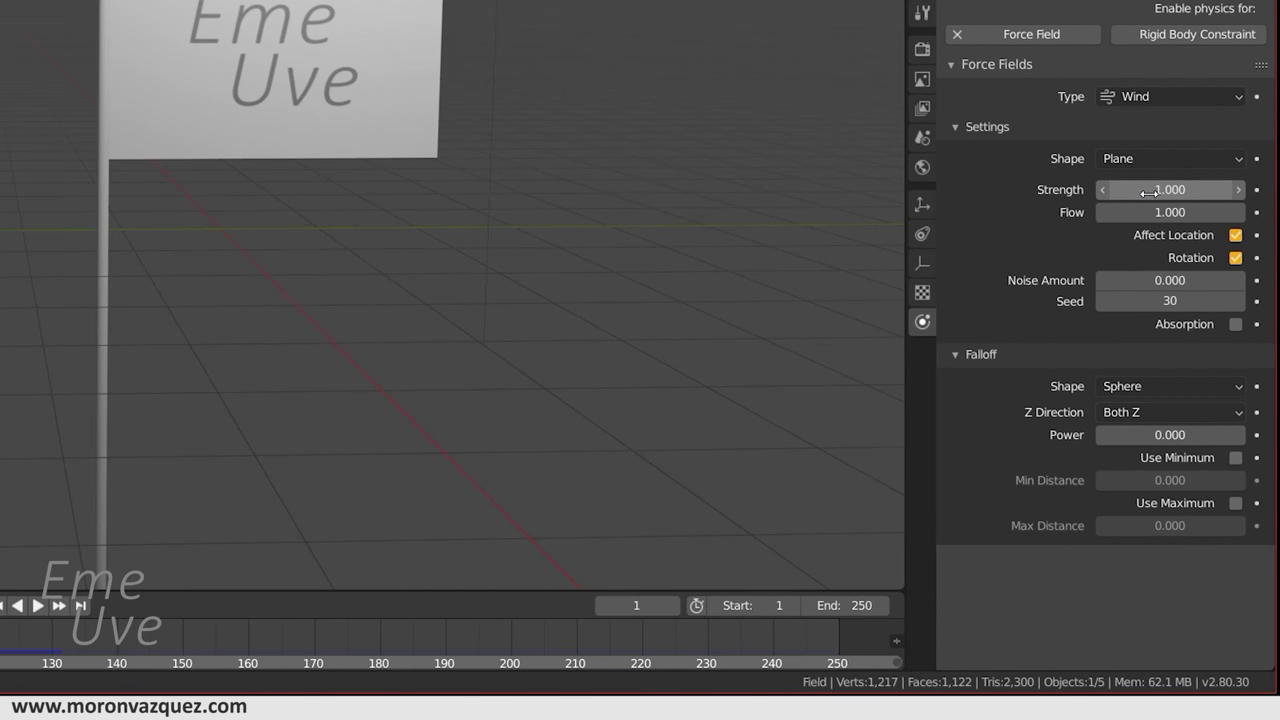
- Raise the wind to Strength 541.5, Flow 10, Noise 6, then play and rewind to test
{"action": "left_click_drag", "start_coordinate": [1182, 209], "coordinate": [1240, 209]}
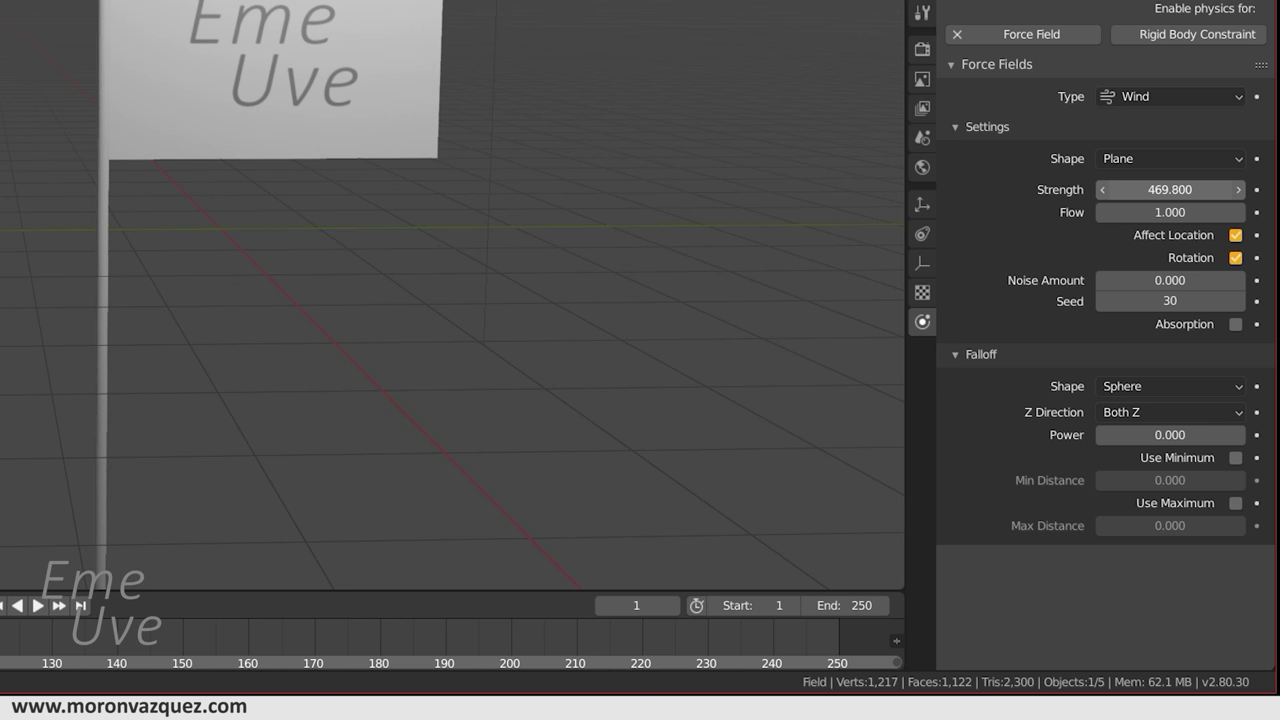
{"action": "left_click_drag", "start_coordinate": [1162, 213], "coordinate": [1200, 213]}
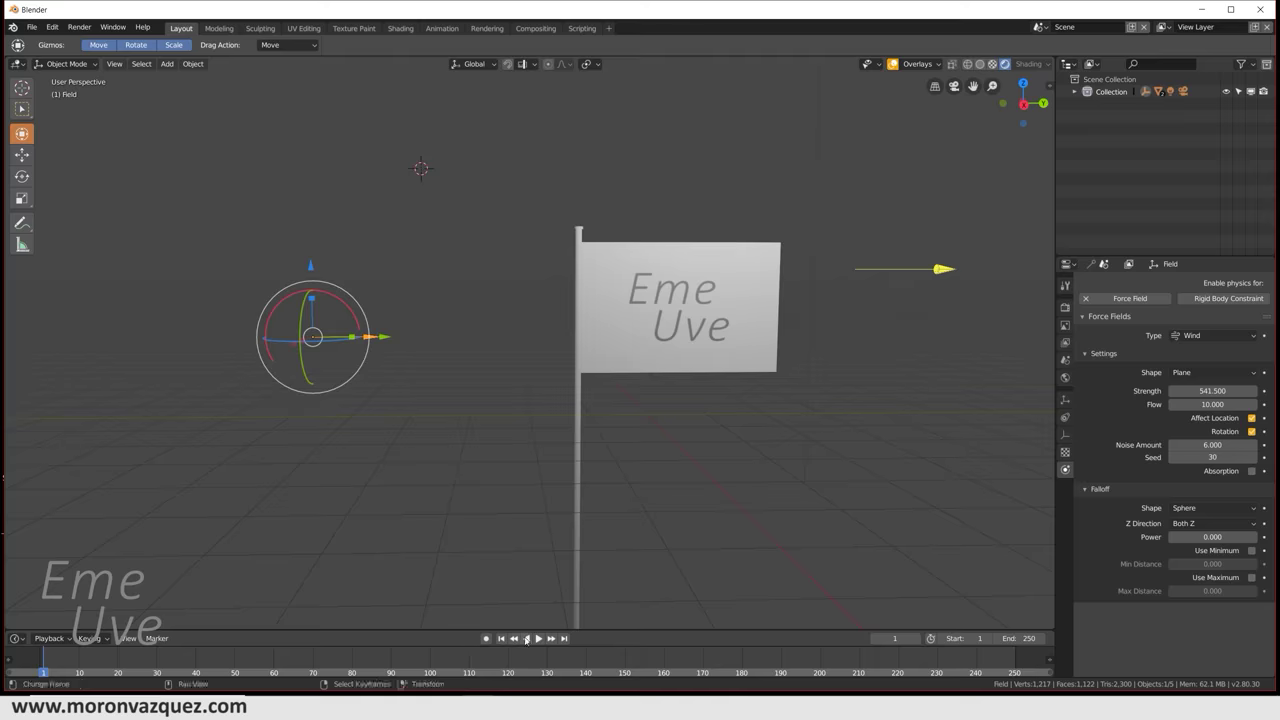
{"action": "left_click", "coordinate": [539, 639]}
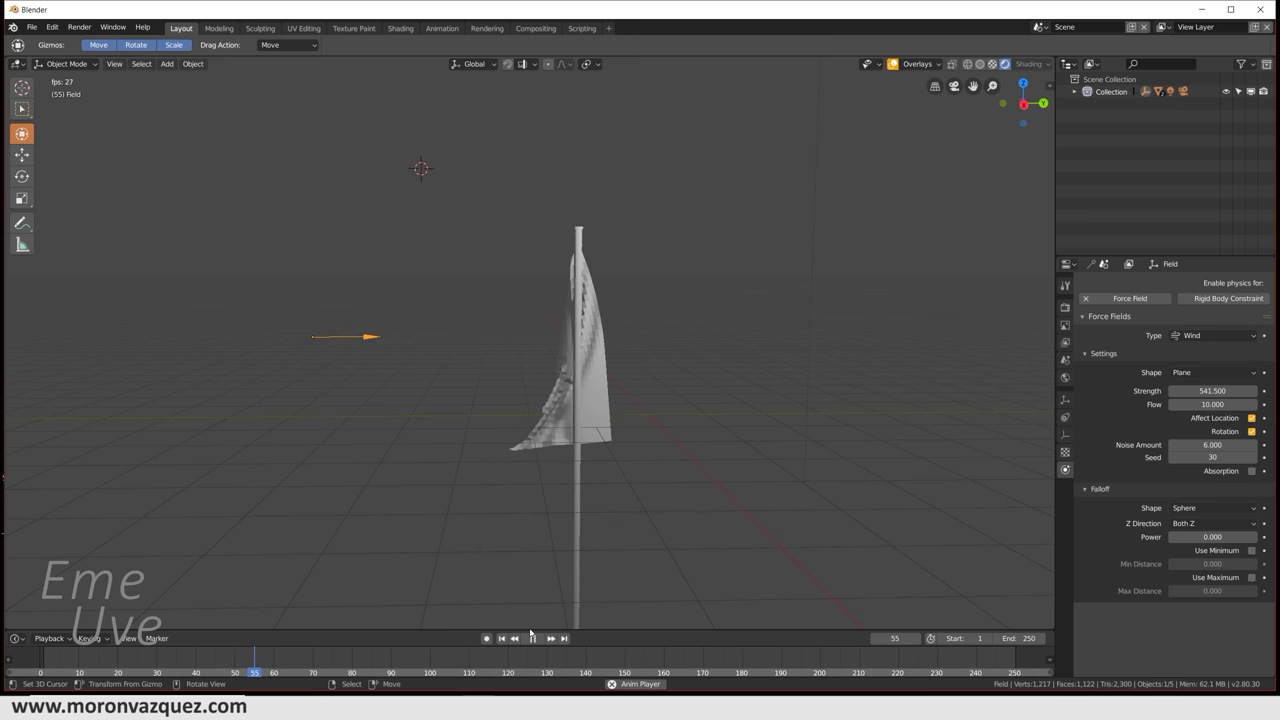
{"action": "left_click", "coordinate": [532, 638]}
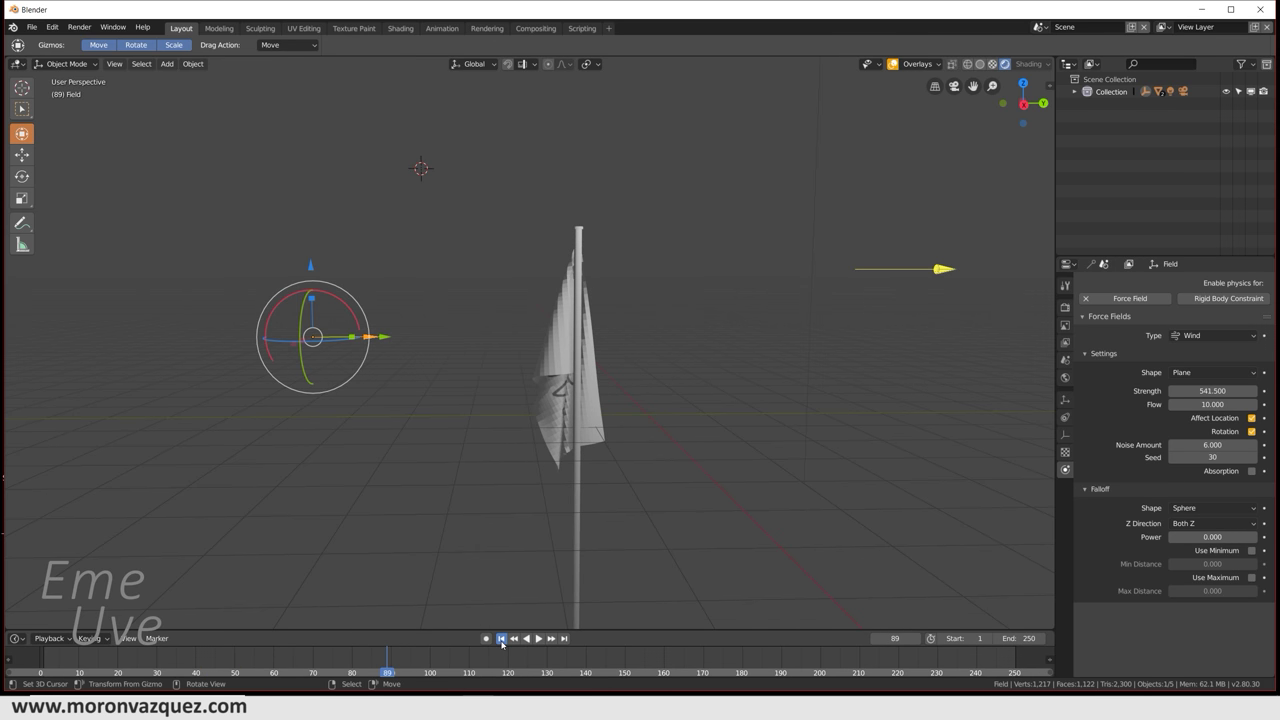
{"action": "left_click", "coordinate": [501, 639]}
{"action": "left_click", "coordinate": [658, 285]}
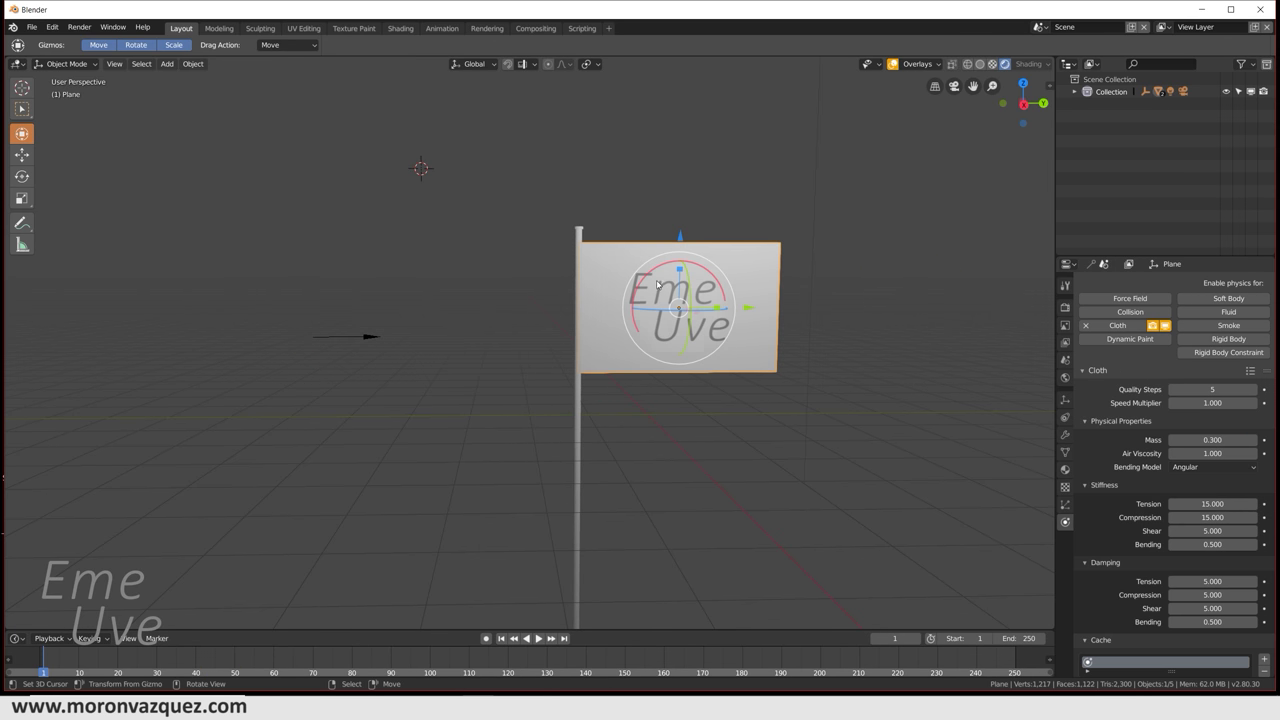
- Lower the pole 0.0209 m along Z and replay the cloth simulation from the start
{"action": "left_click", "coordinate": [578, 236]}
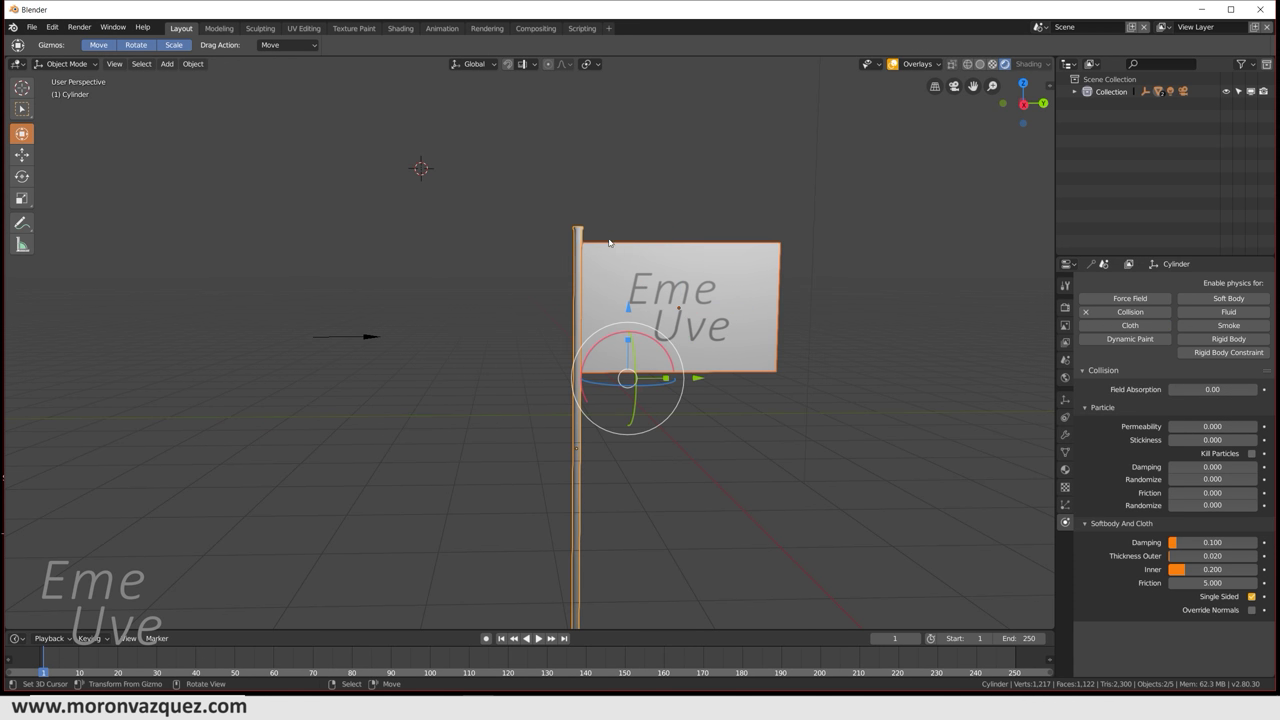
{"action": "scroll", "coordinate": [690, 300], "scroll_direction": "up", "scroll_amount": 3}
{"action": "middle_click_drag", "start_coordinate": [697, 297], "coordinate": [651, 302]}
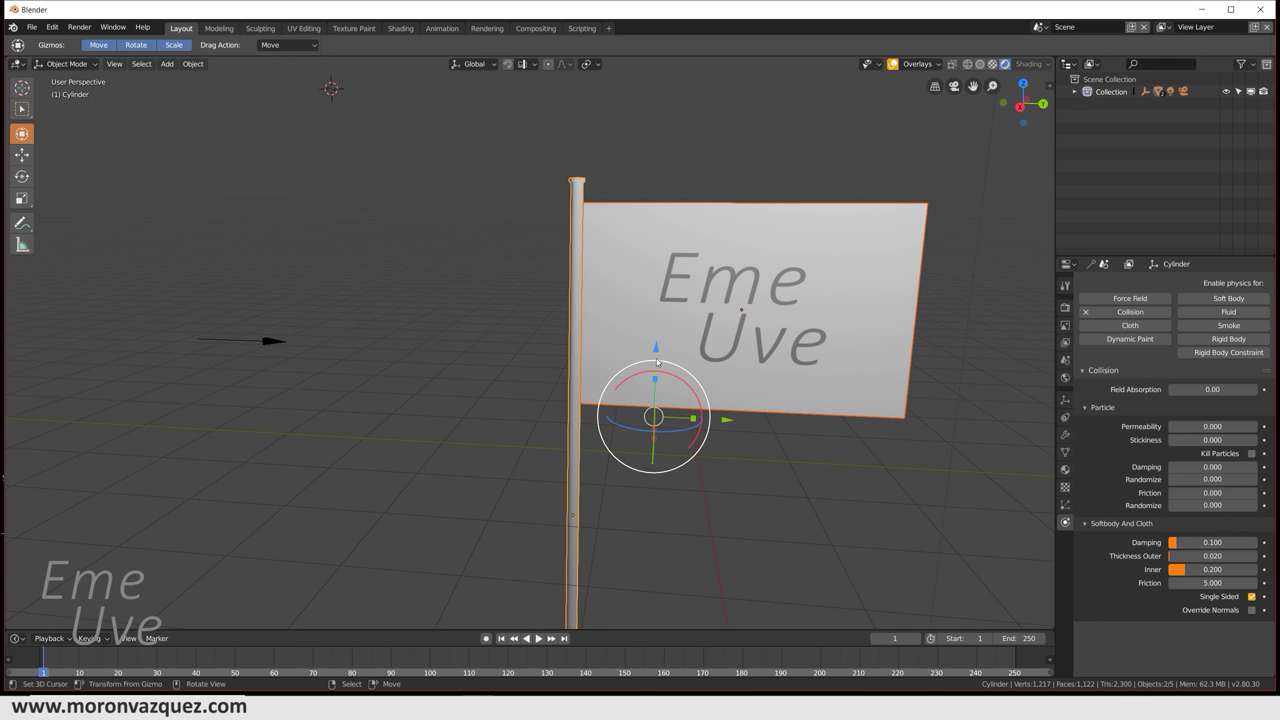
{"action": "left_click_drag", "start_coordinate": [656, 360], "coordinate": [656, 366]}
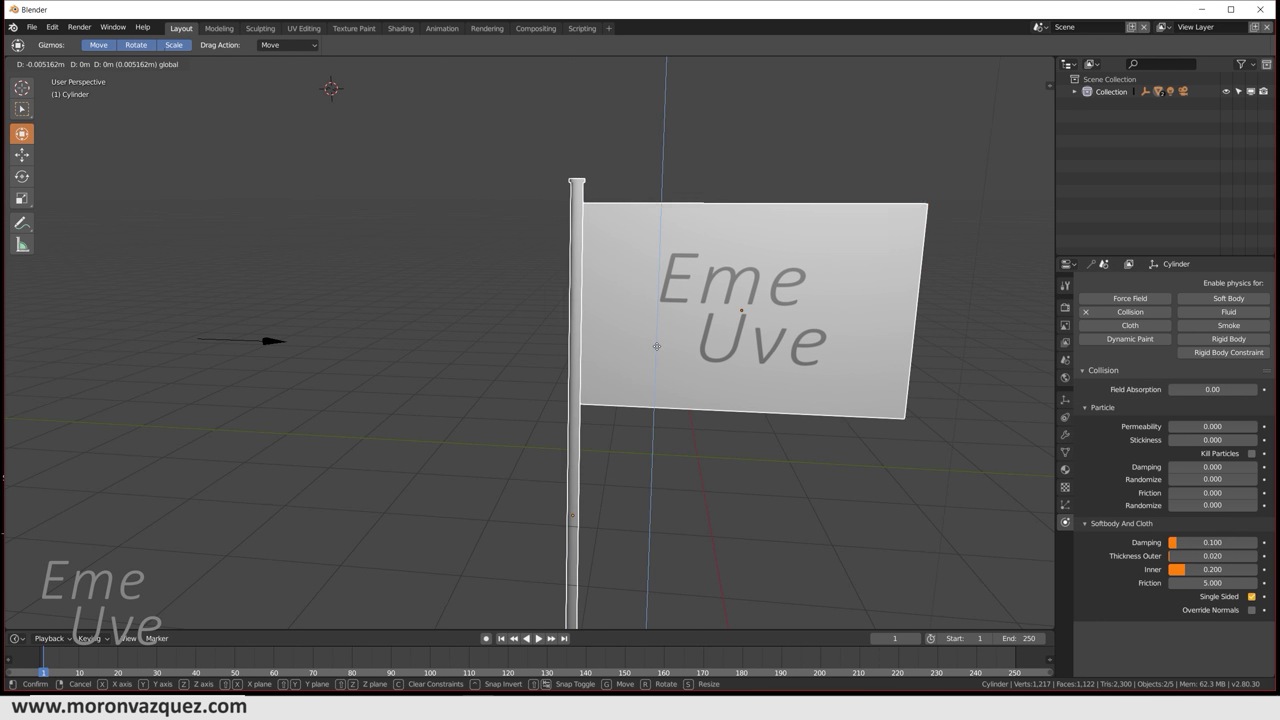
{"action": "left_click", "coordinate": [504, 640]}
{"action": "left_click", "coordinate": [538, 639]}
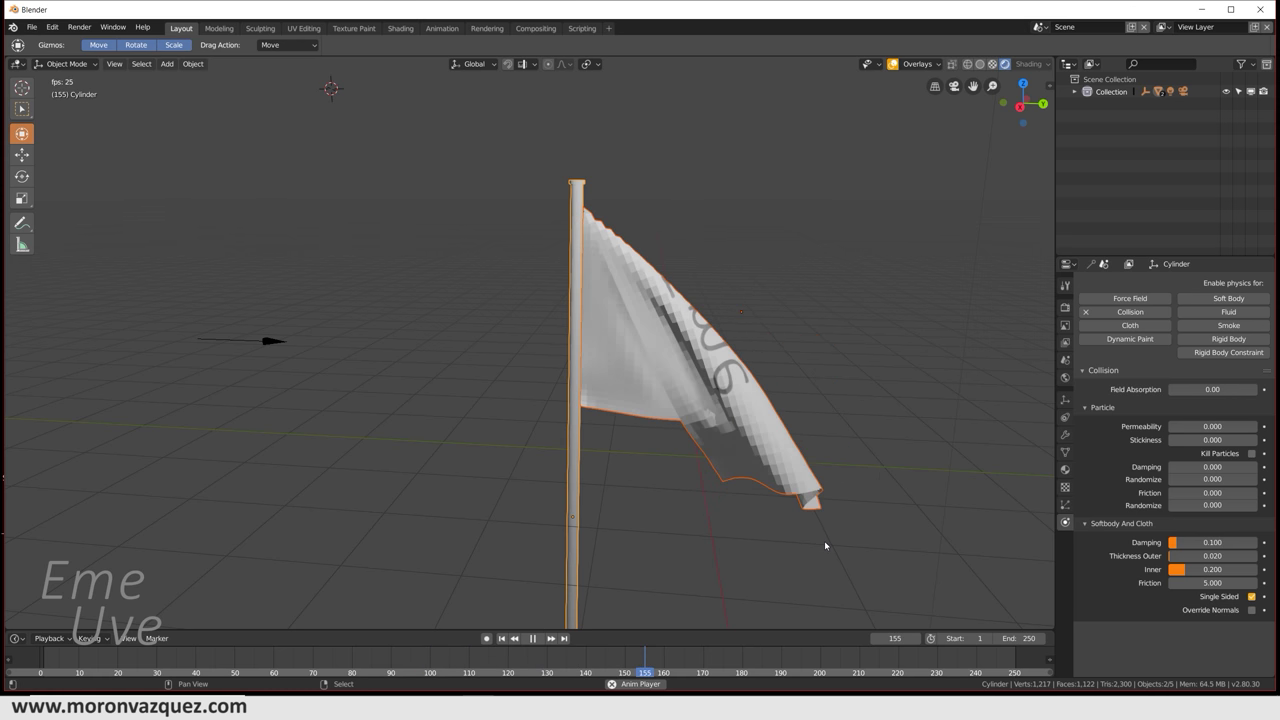
{"action": "mouse_move", "coordinate": [824, 540]}
{"action": "middle_mouse_down", "text": "shift"}
{"action": "mouse_move", "coordinate": [798, 475]}
{"action": "mouse_move", "coordinate": [769, 479]}
{"action": "middle_mouse_up", "text": "shift"}
{"action": "scroll", "coordinate": [774, 487], "scroll_direction": "down", "scroll_amount": 2}
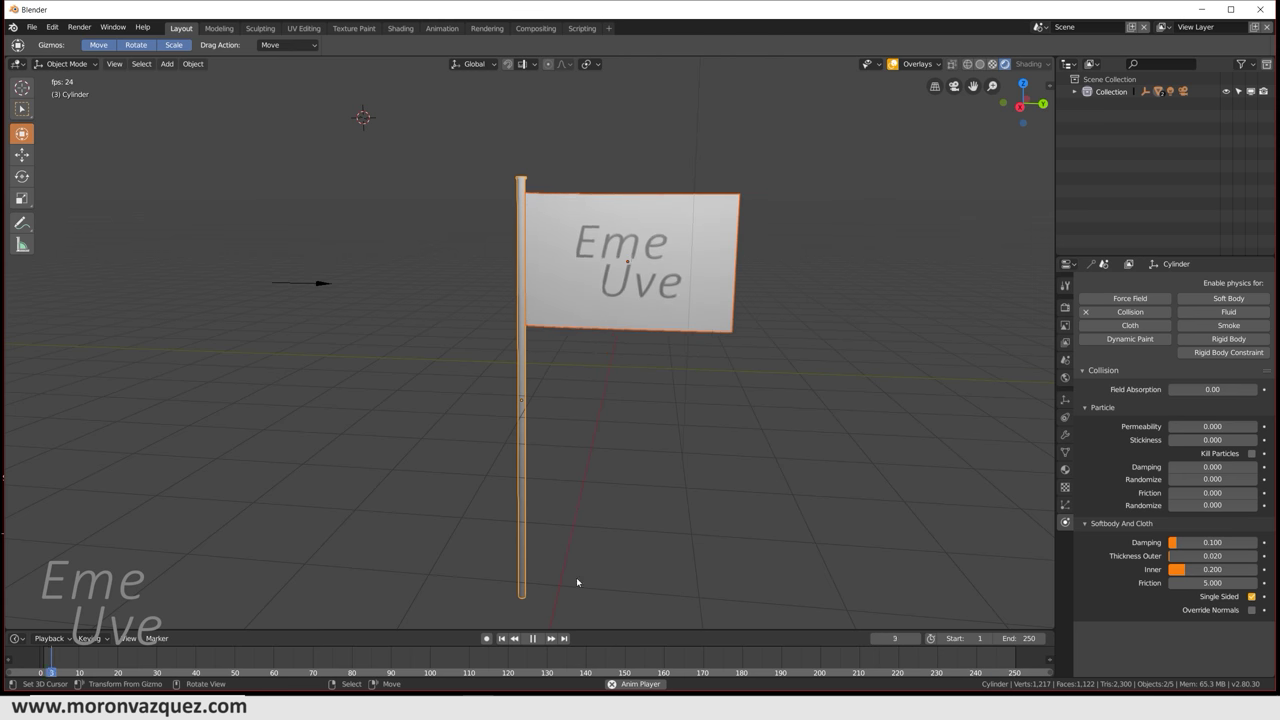
{"action": "key", "text": "space"}
- Drop the pole slightly lower on Z and replay the flag simulation from frame 1
{"action": "left_click", "coordinate": [503, 640]}
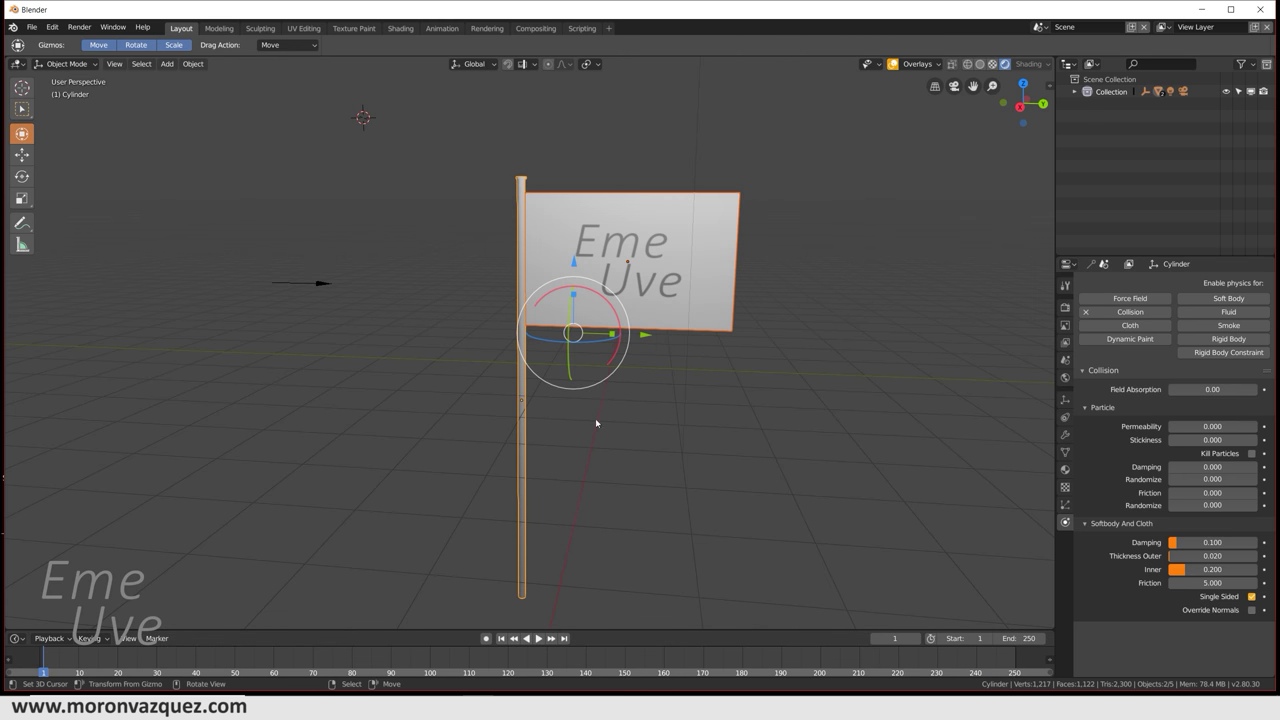
{"action": "left_click", "coordinate": [680, 243]}
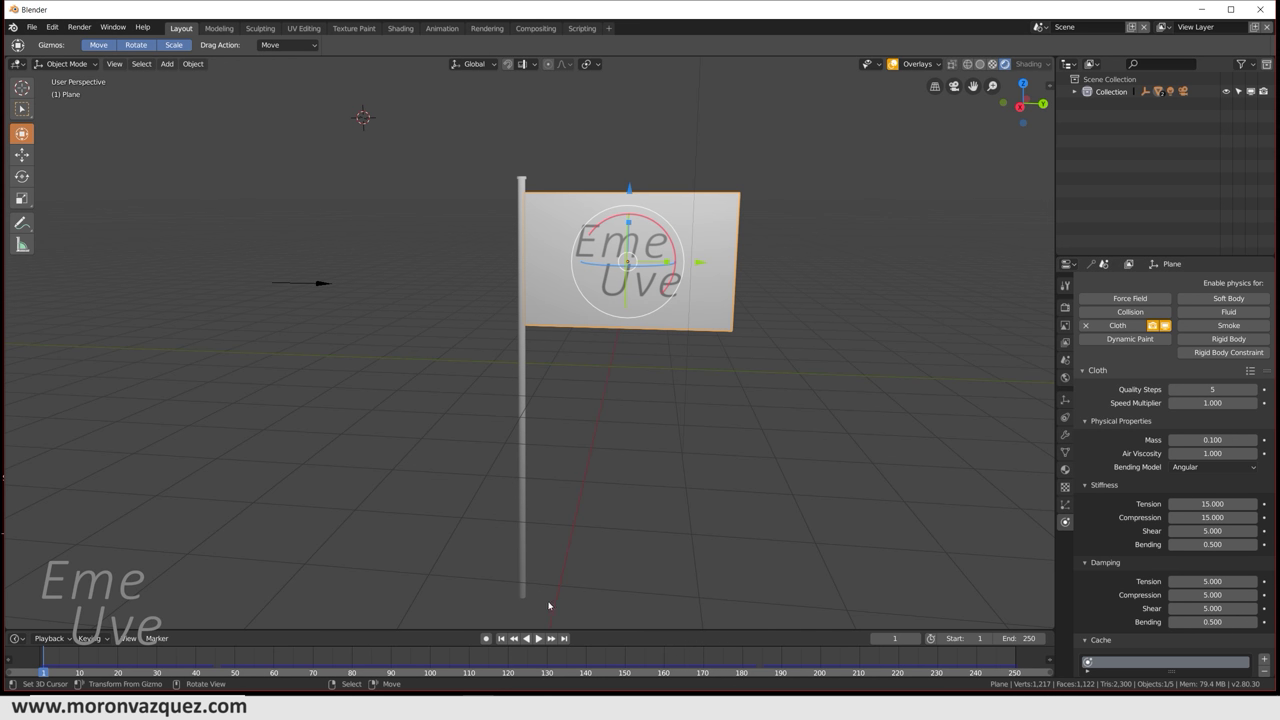
{"action": "left_click", "coordinate": [519, 338]}
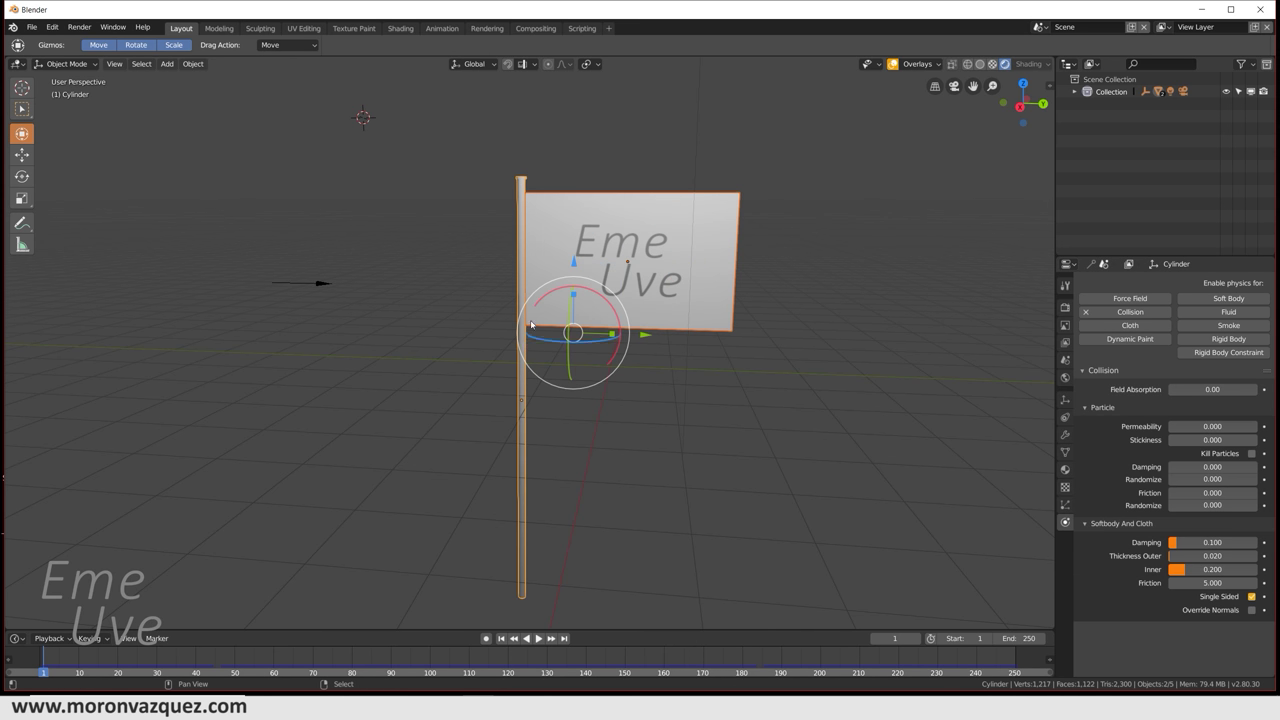
{"action": "left_click_drag", "start_coordinate": [574, 263], "coordinate": [844, 292]}
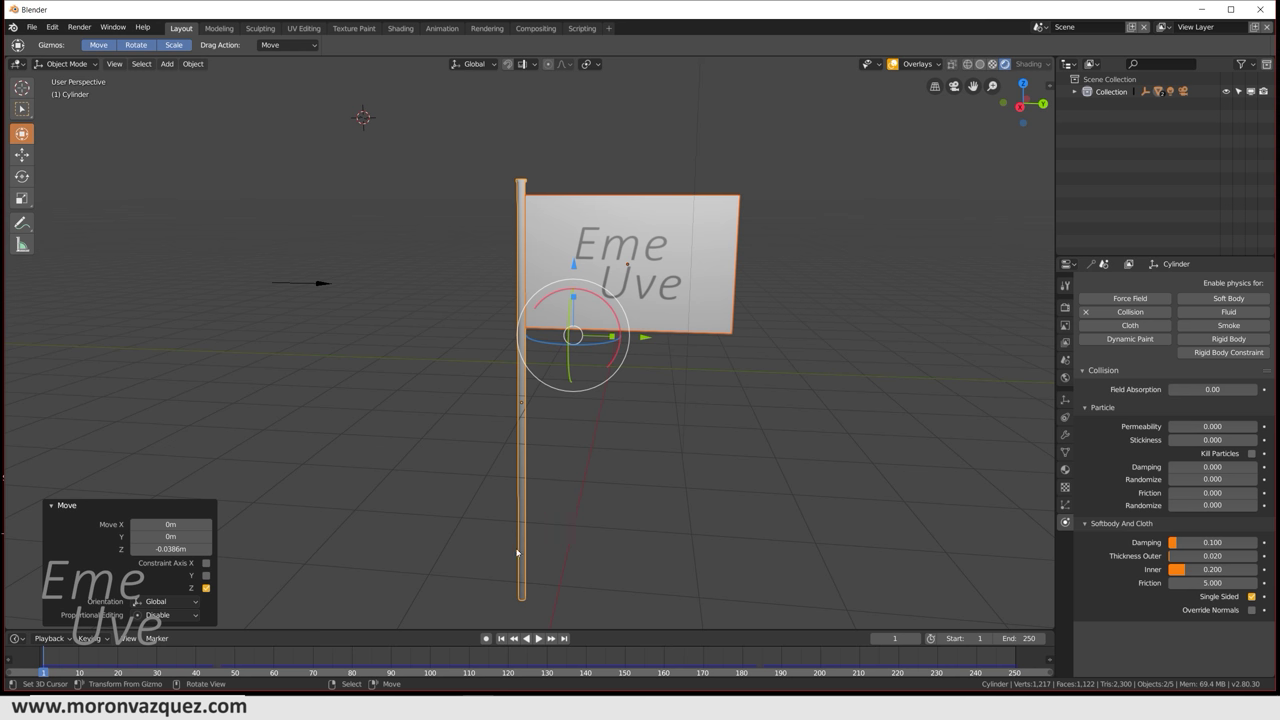
{"action": "left_click", "coordinate": [501, 638]}
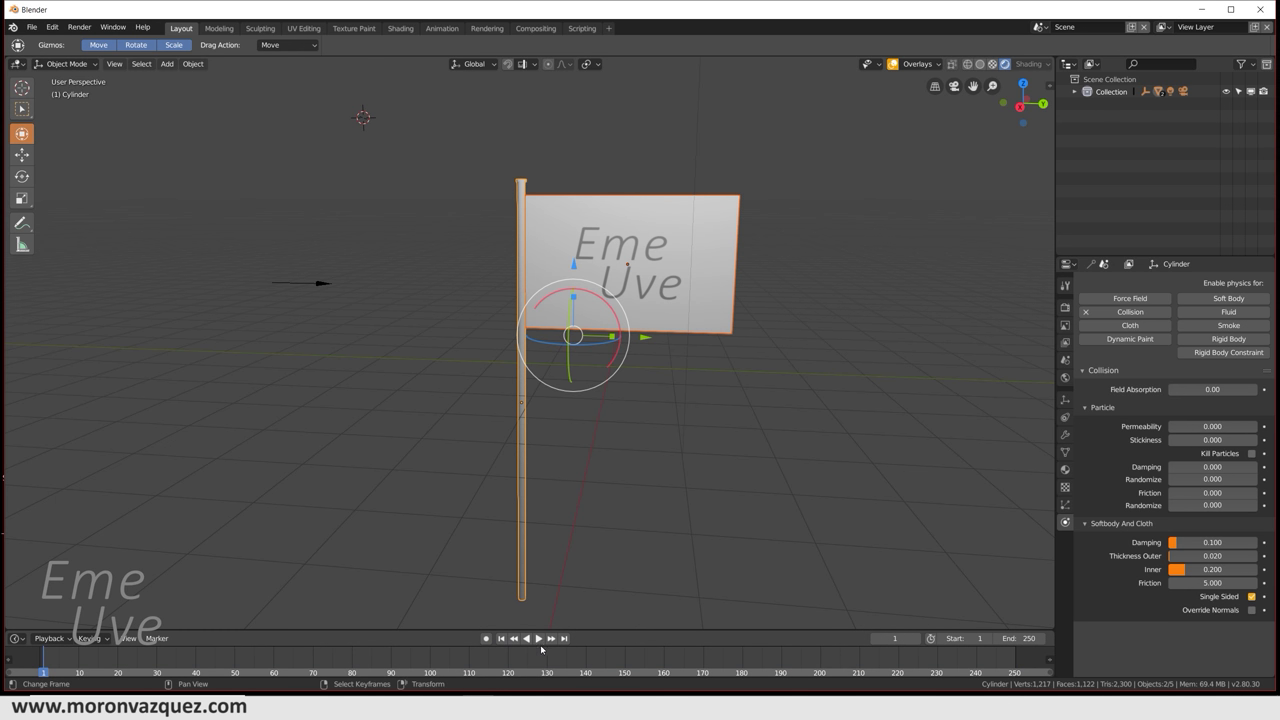
{"action": "left_click", "coordinate": [540, 638]}
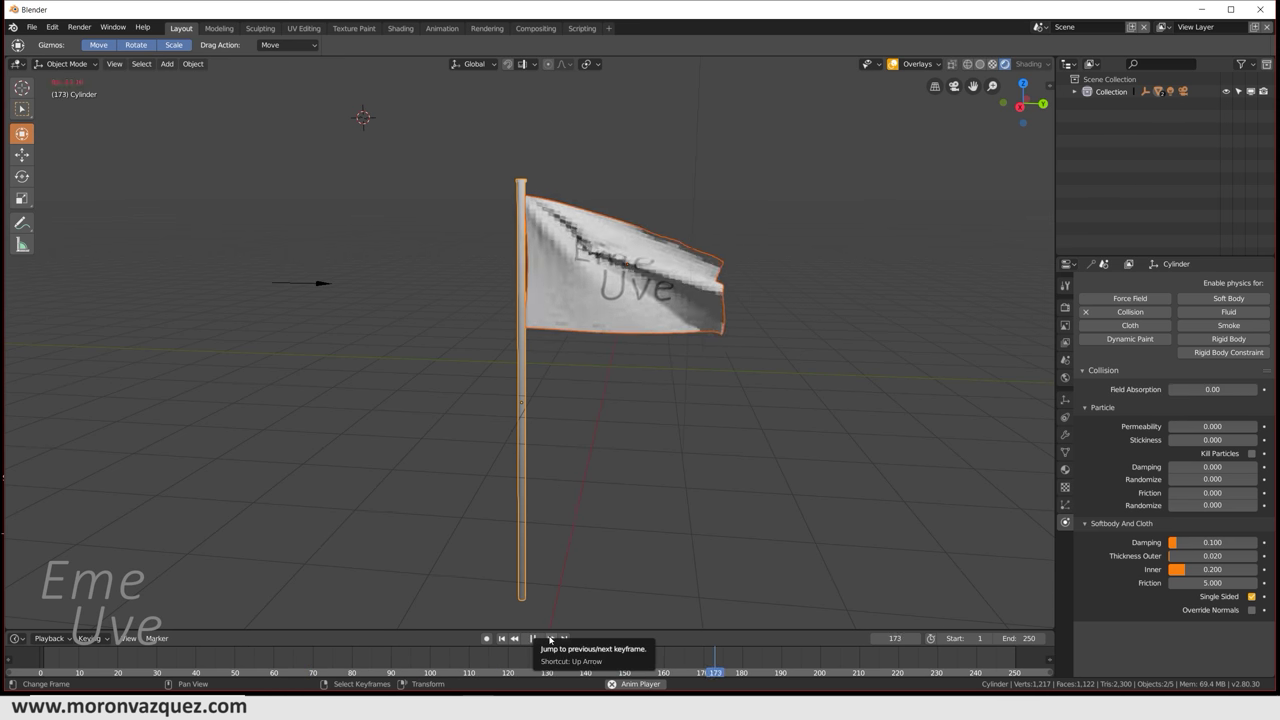
{"action": "middle_click_drag", "start_coordinate": [574, 554], "coordinate": [680, 372]}
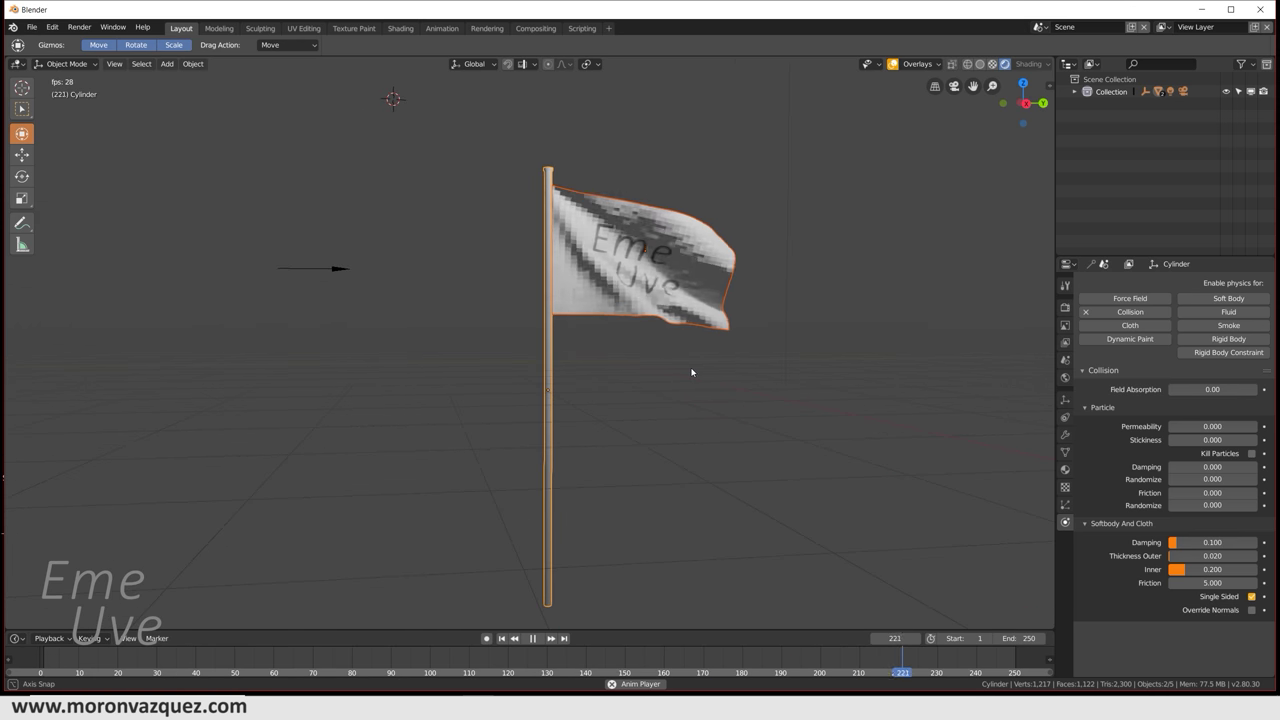
{"action": "left_click", "coordinate": [322, 274]}
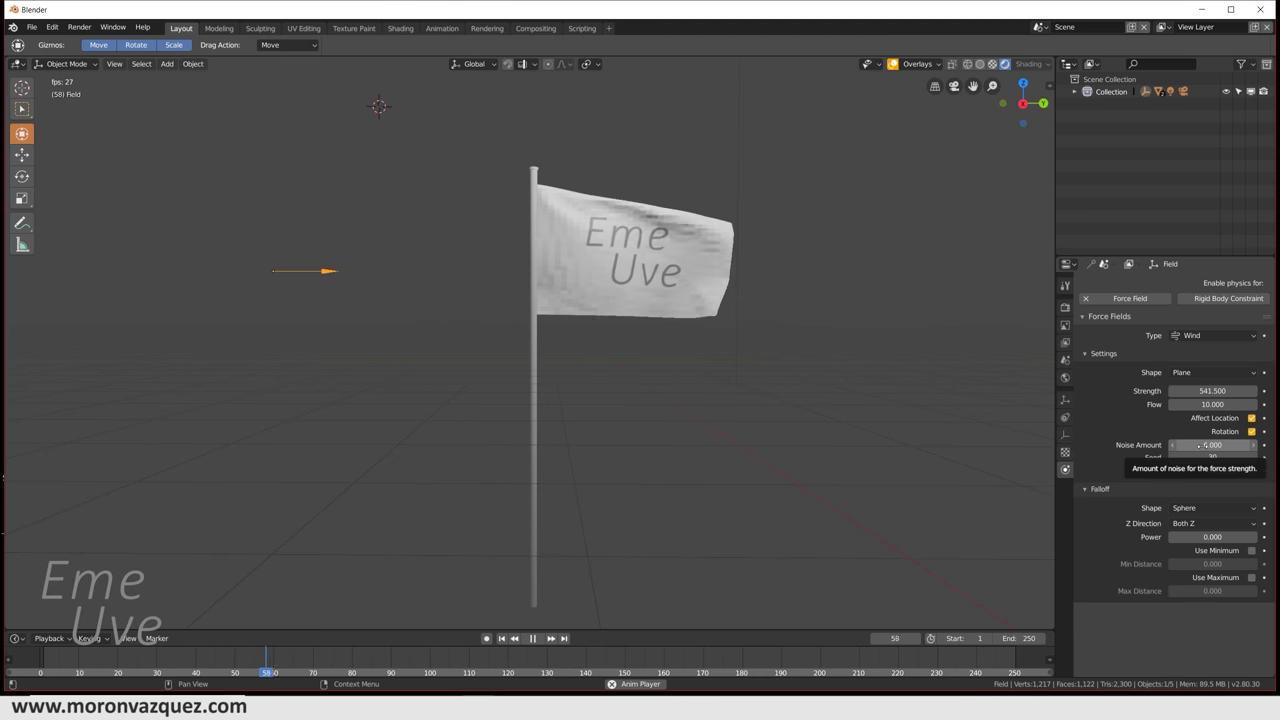
- Change the wind field's Noise Amount to 6.0, then reselect the flag plane
{"action": "left_click", "coordinate": [1200, 445]}
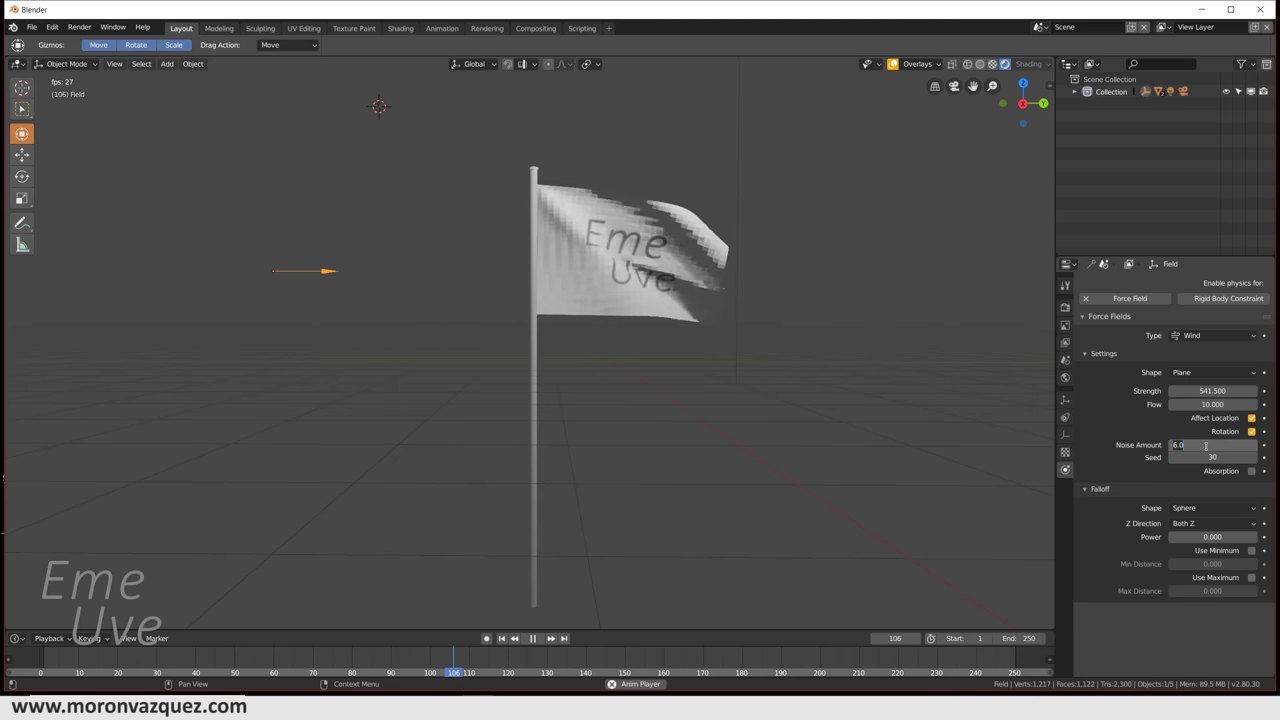
{"action": "type", "text": "6.0"}
{"action": "key", "text": "Return"}
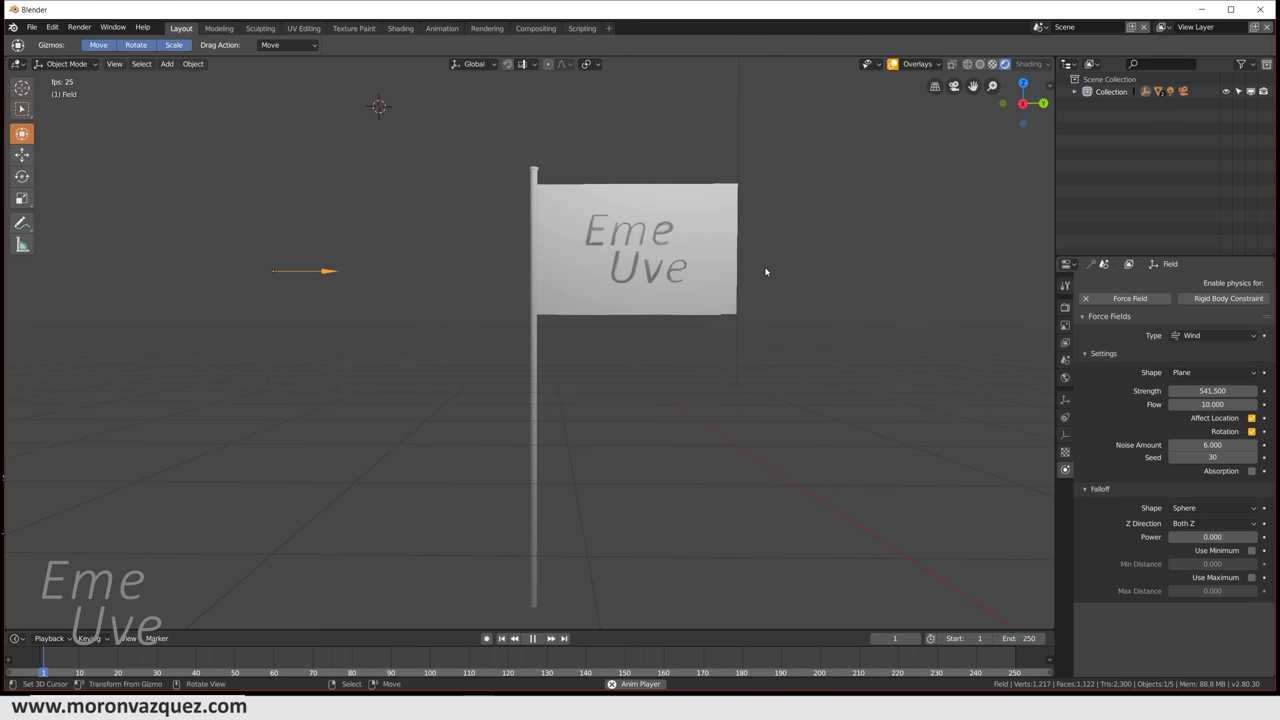
{"action": "left_click", "coordinate": [624, 250]}
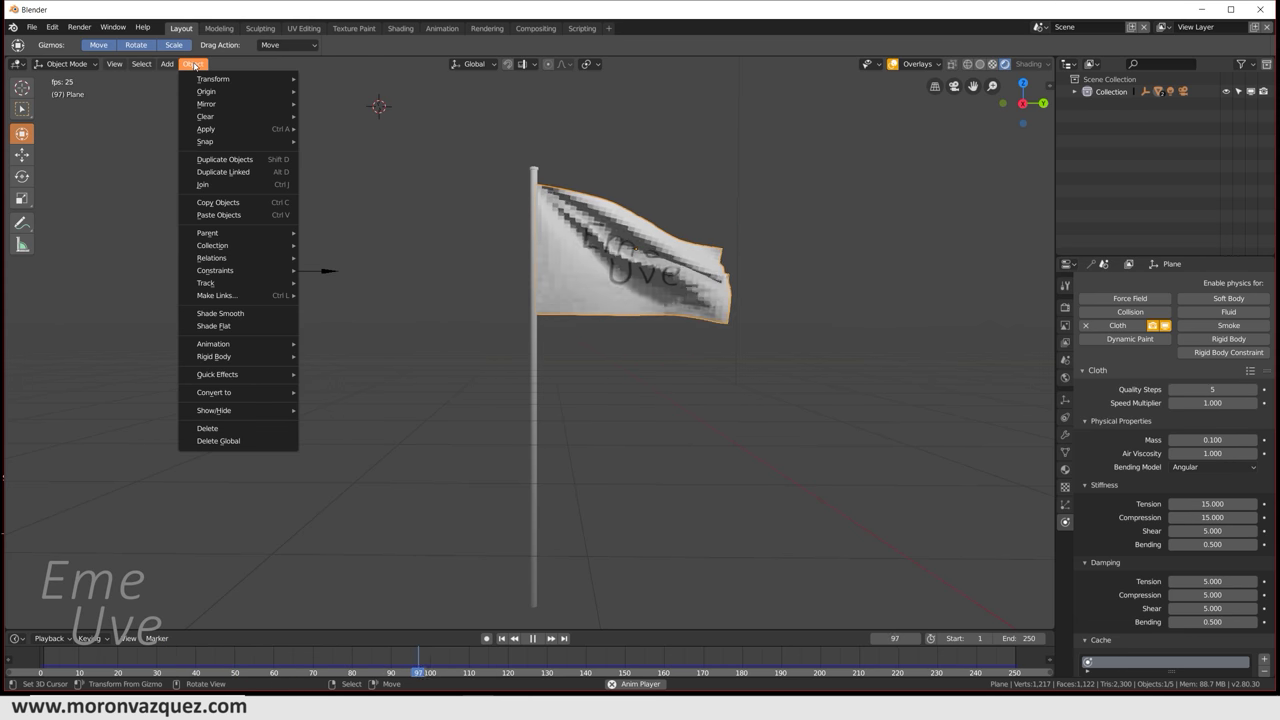
- Apply Shade Smooth to the Eme Uve flag and orbit slightly to review the result
{"action": "left_click", "coordinate": [240, 315]}
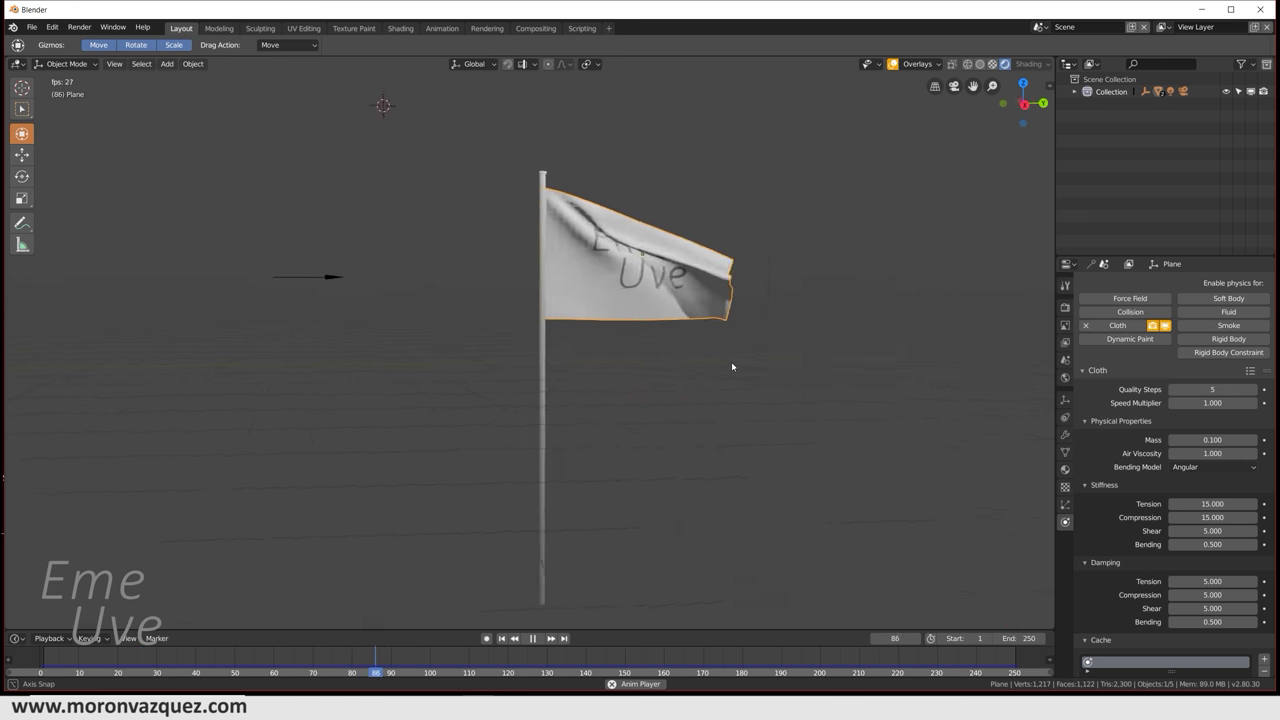
{"action": "mouse_move", "coordinate": [731, 361]}
{"action": "middle_mouse_down"}
{"action": "mouse_move", "coordinate": [704, 368]}
{"action": "mouse_move", "coordinate": [737, 364]}
{"action": "middle_mouse_up"}
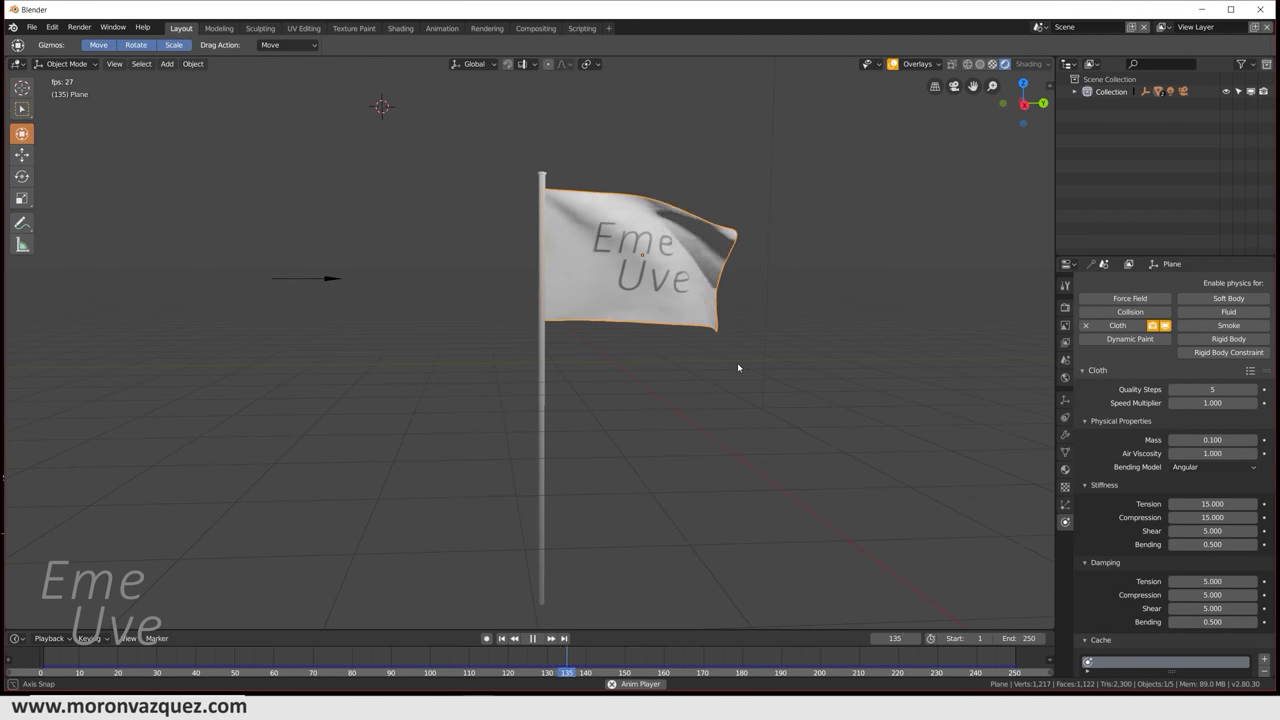